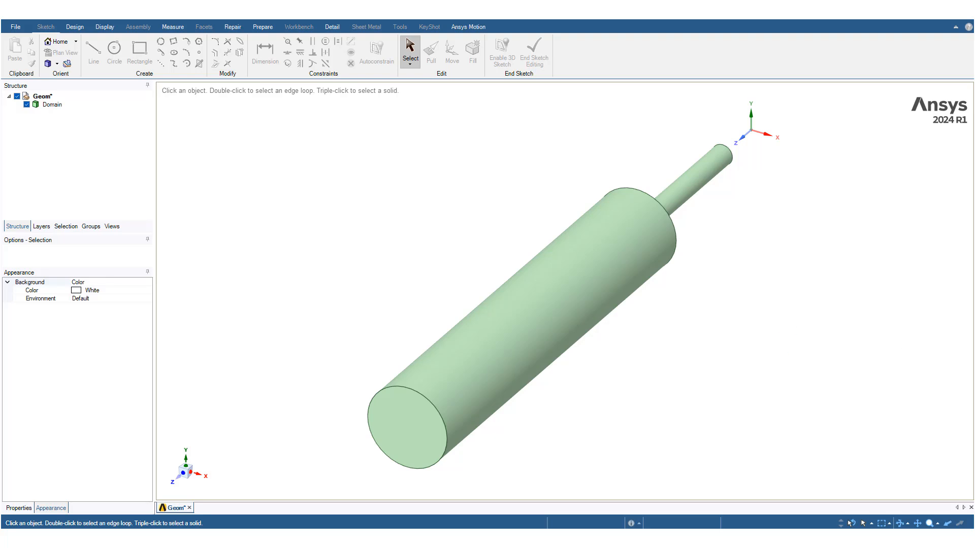
Check the radii of the narrow pipe and the large cylinder by selecting their curved faces.
left_click(577, 311)
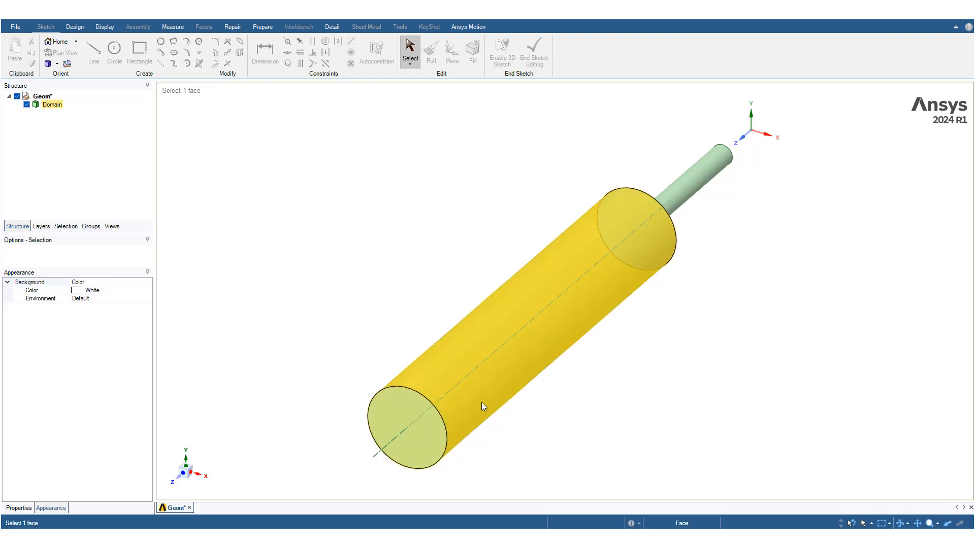
key("Escape")
left_click(691, 190)
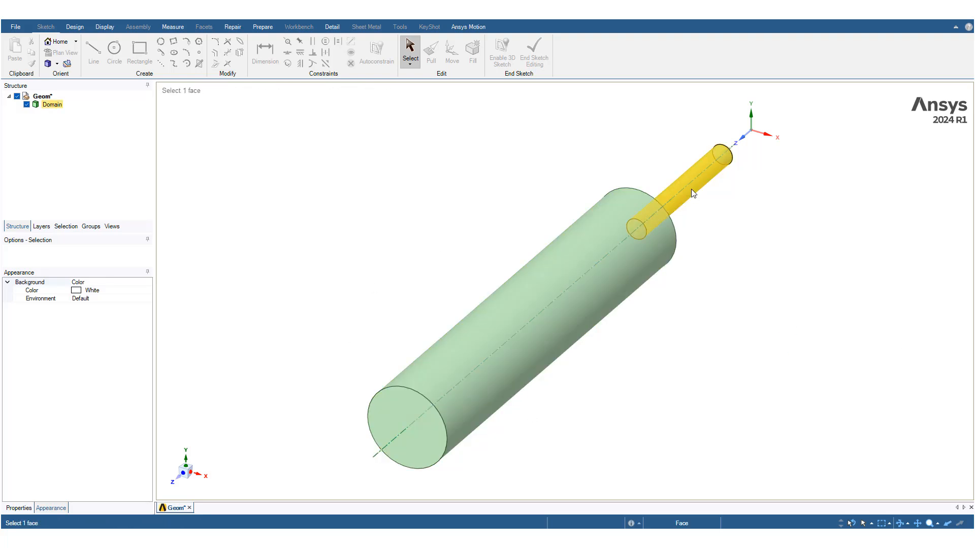
left_click(586, 263)
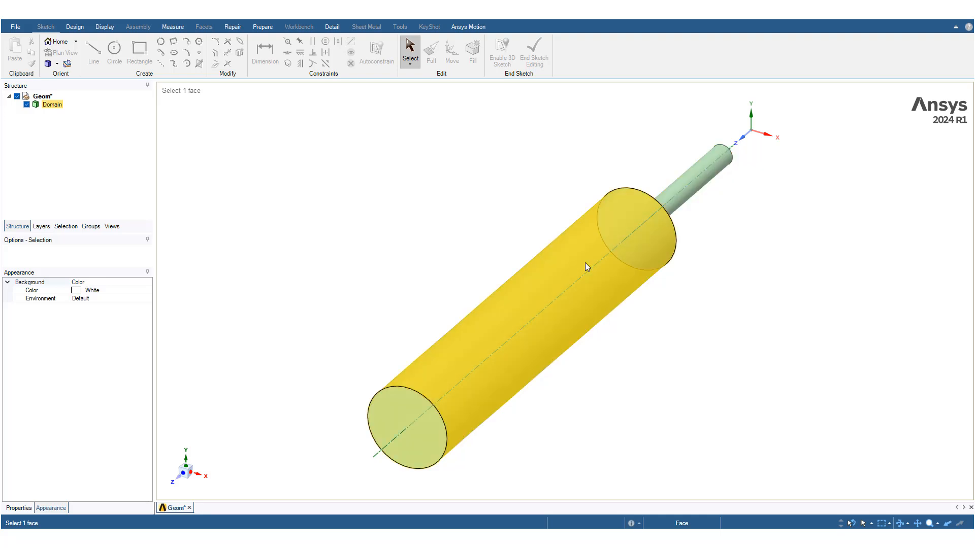
left_click(324, 349)
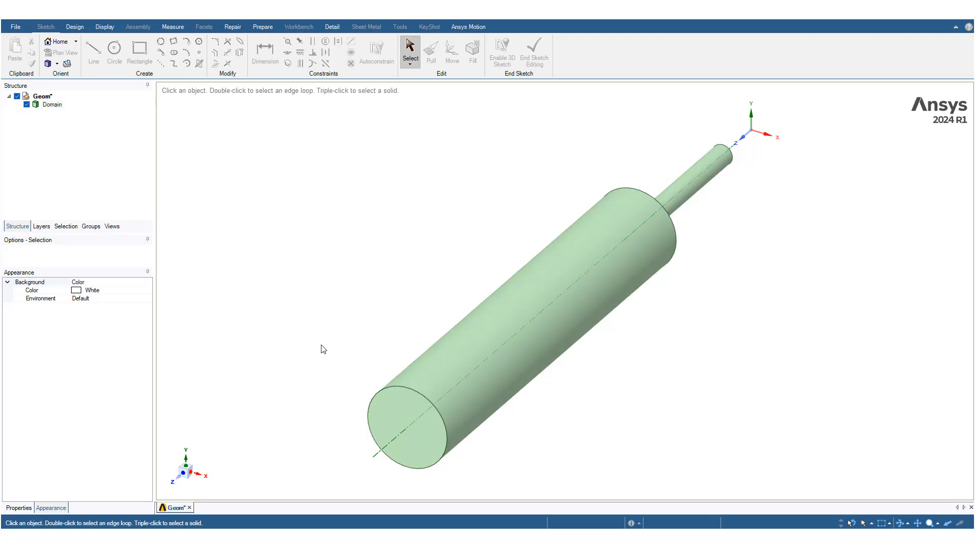
left_click(731, 159)
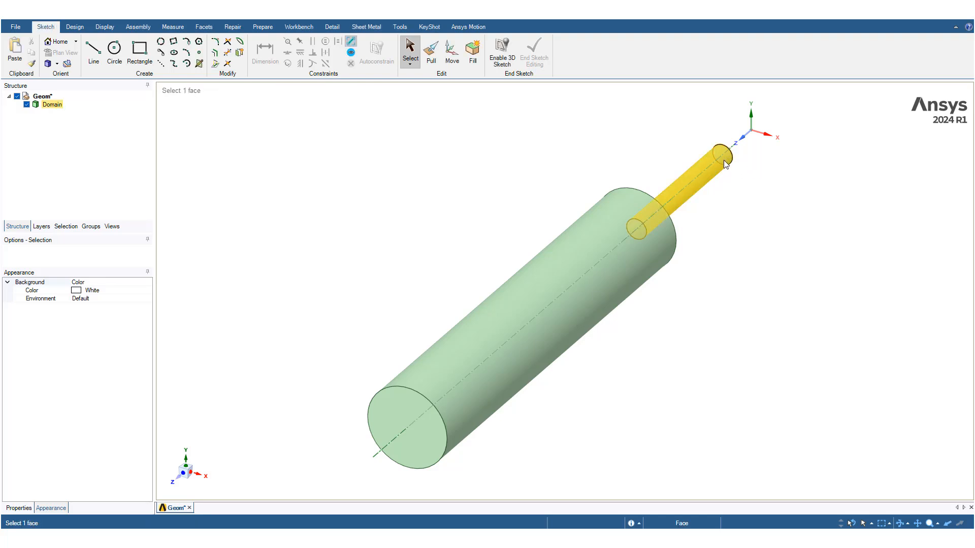
left_click(726, 162)
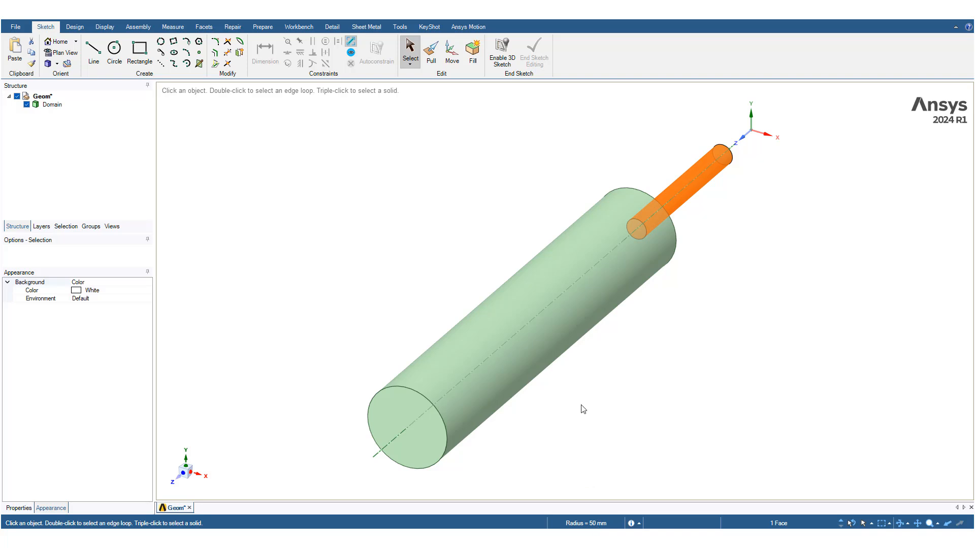
left_click(568, 333)
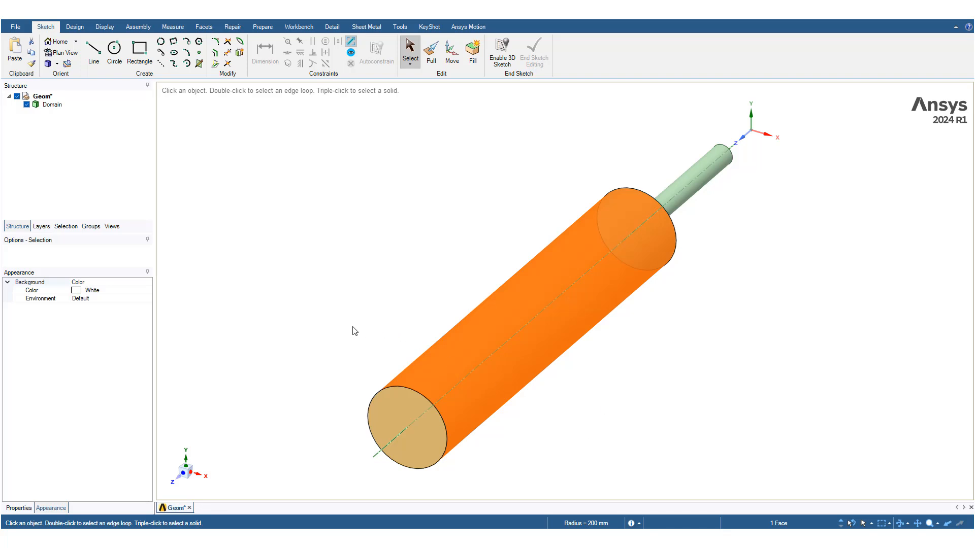
left_click(328, 340)
Review which faces belong to the Inlet, Outlet and Walls named selections.
middle_click_drag(328, 340, 528, 289)
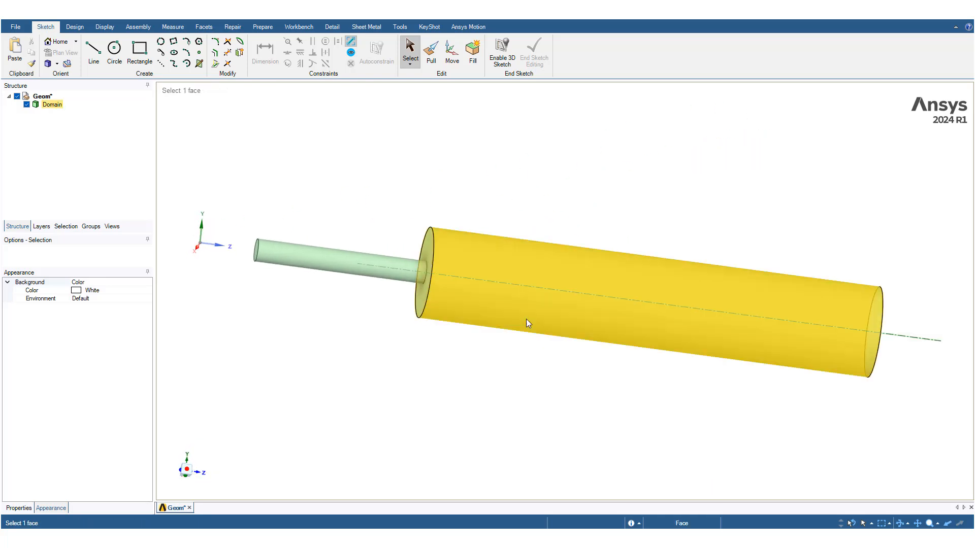
left_click(187, 471)
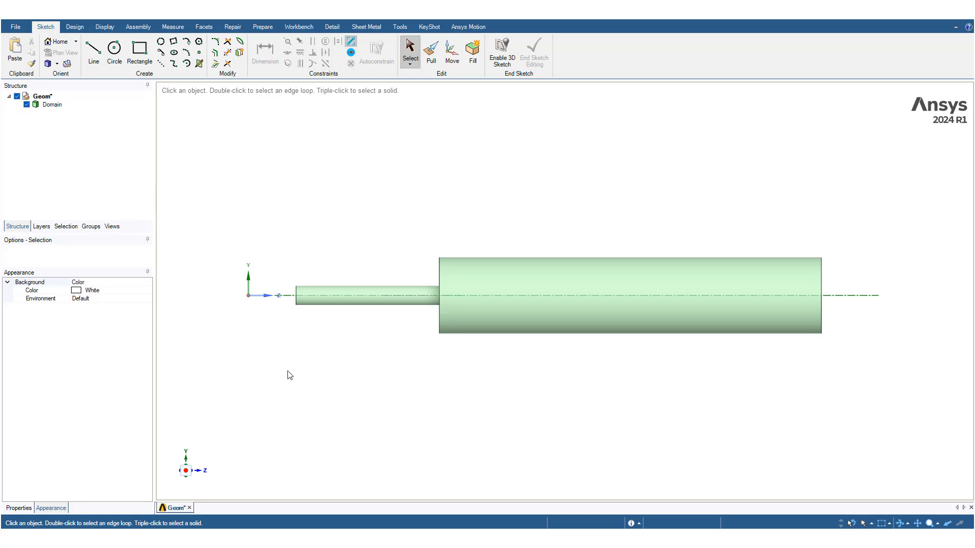
middle_click_drag(291, 374, 319, 394)
left_click(96, 228)
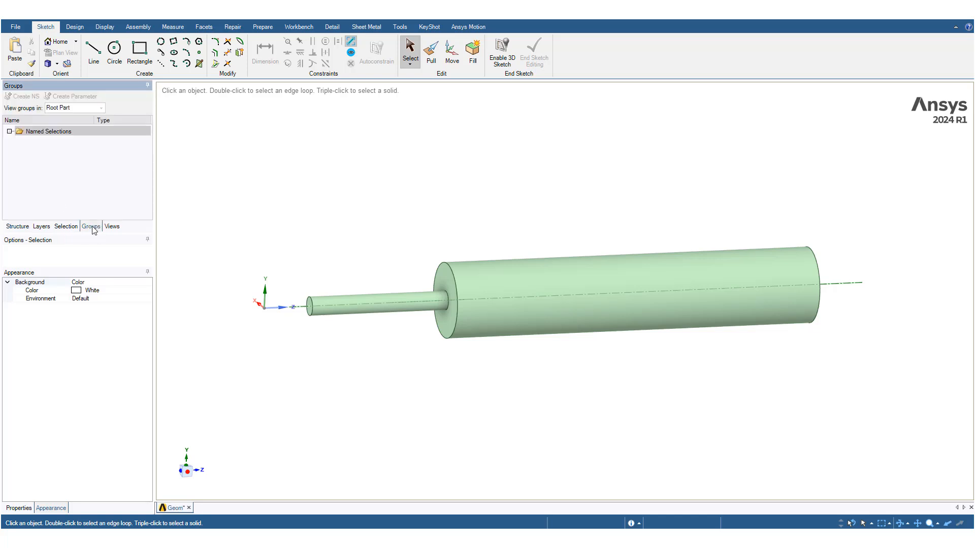
left_click(9, 132)
left_click(34, 142)
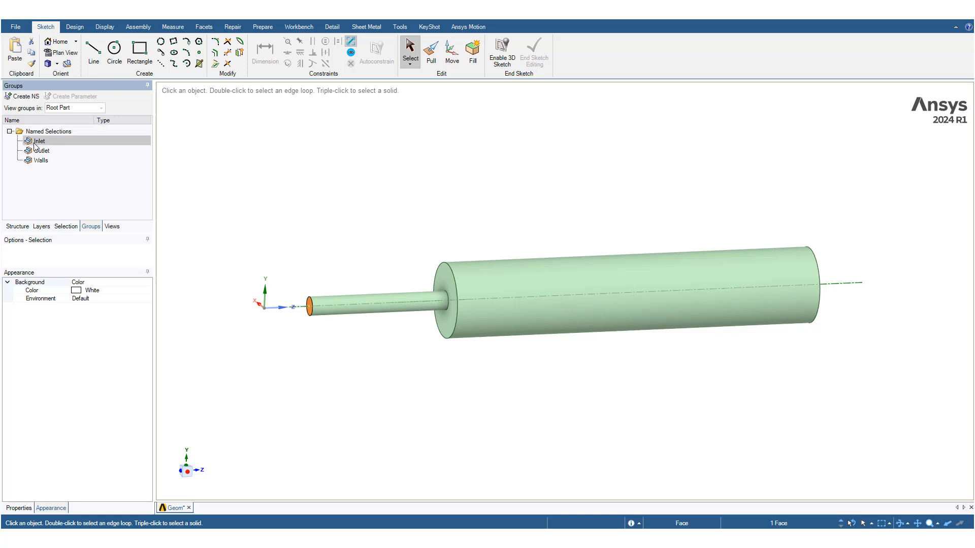
left_click(41, 152)
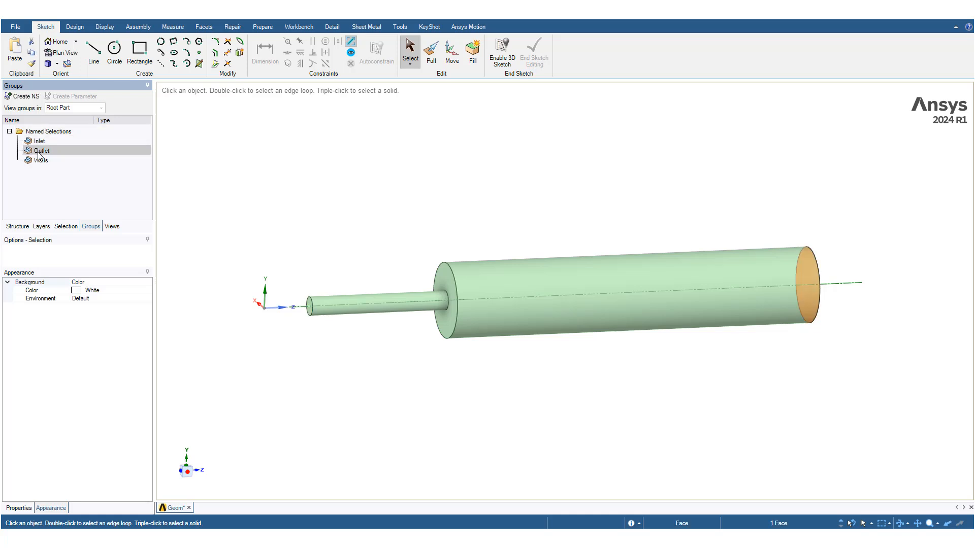
left_click(42, 160)
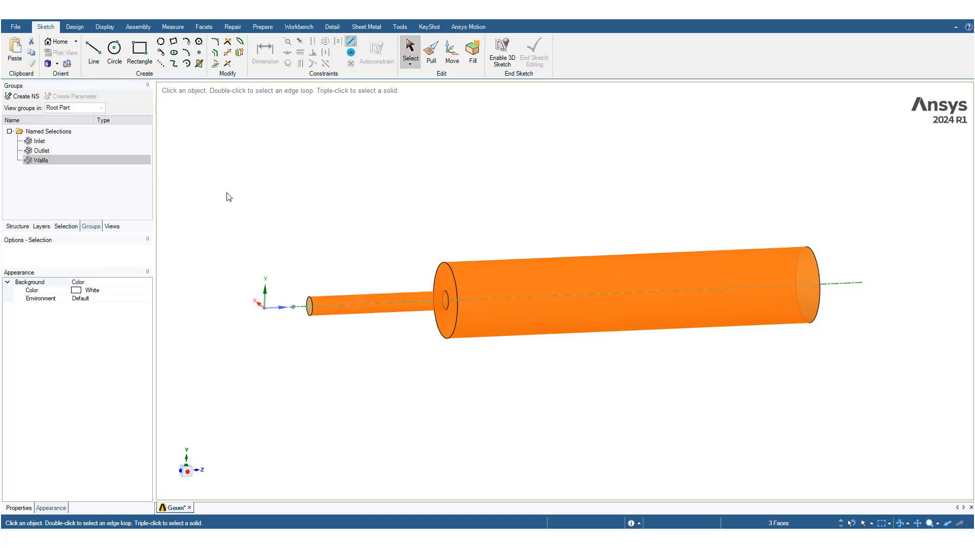
left_click(22, 227)
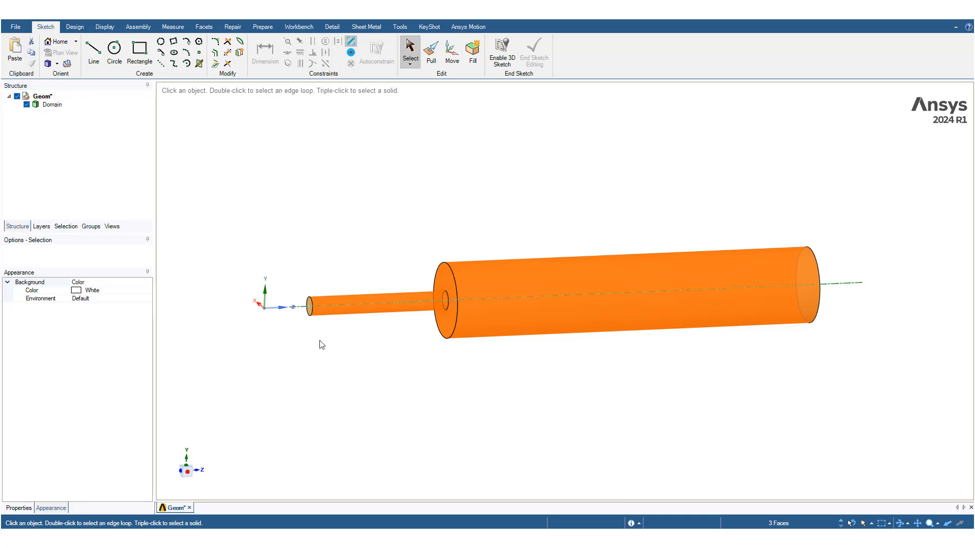
left_click(316, 211)
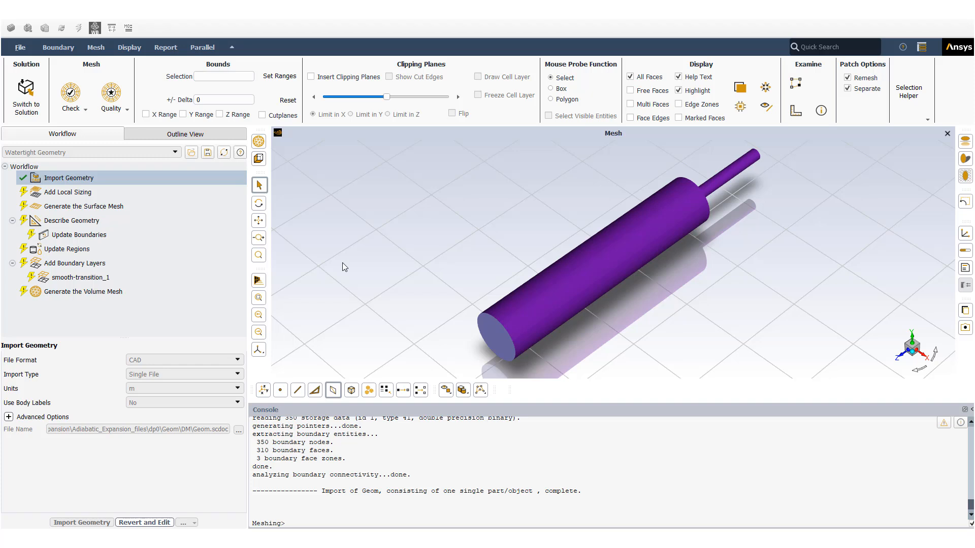
In Fluent Meshing, skip local sizing and generate the surface mesh with a 0.002 m minimum and 0.03 m maximum size.
left_click(66, 193)
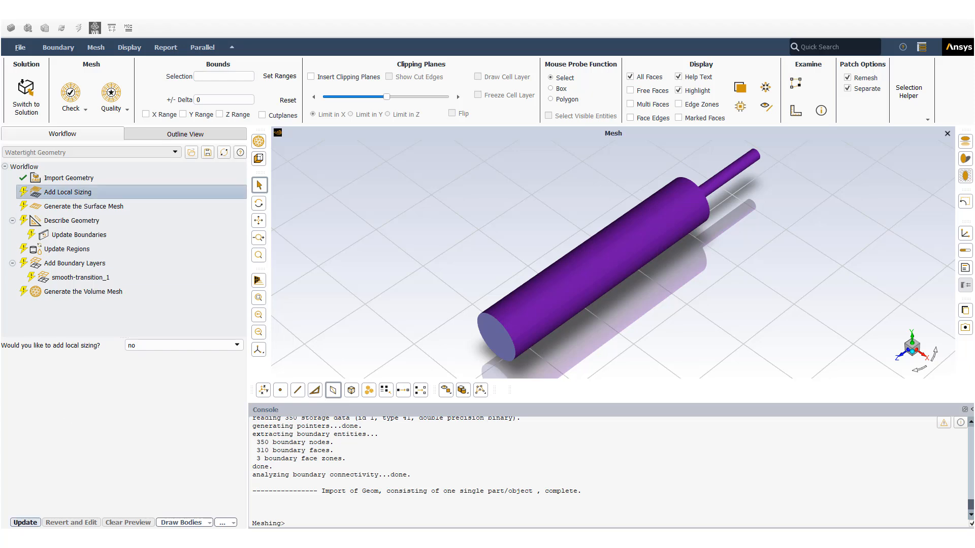
left_click(25, 522)
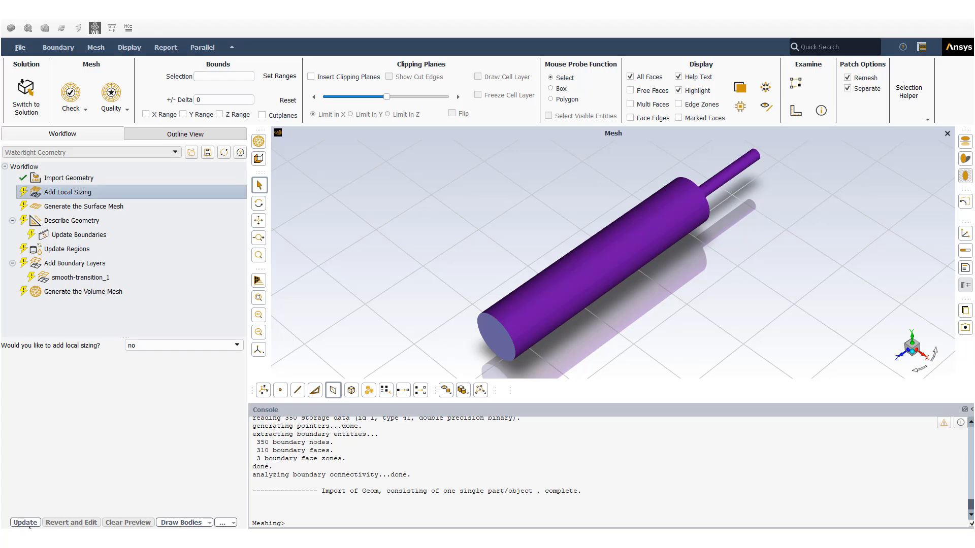
left_click(95, 207)
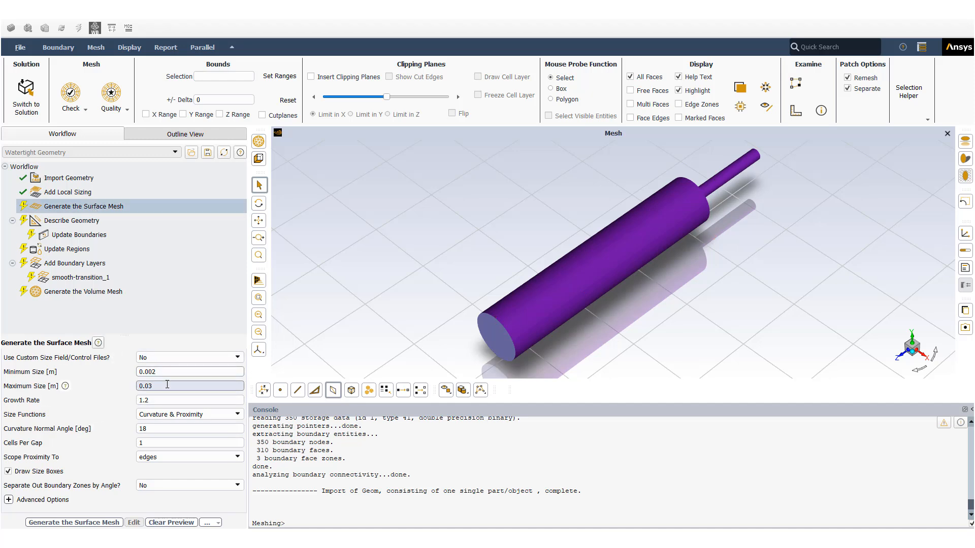
left_click(164, 387)
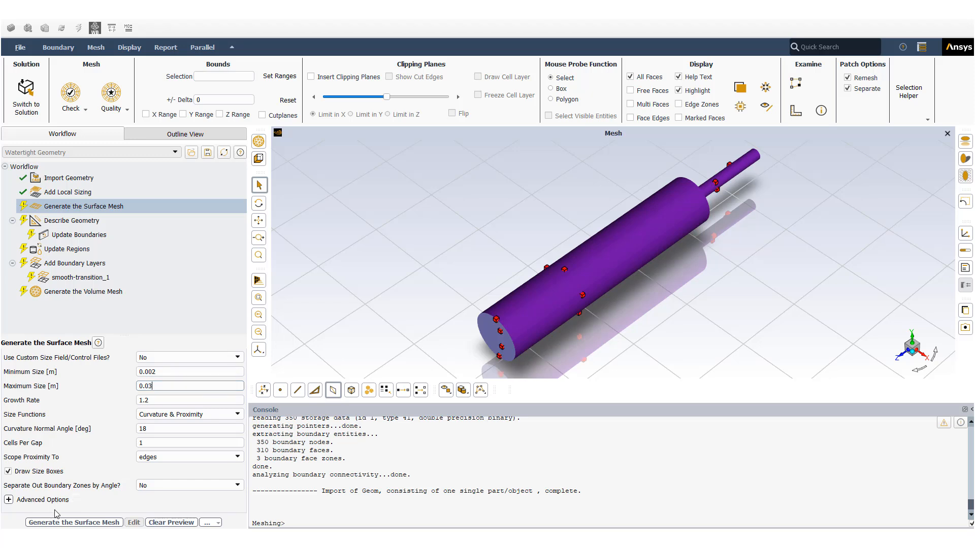
left_click(64, 523)
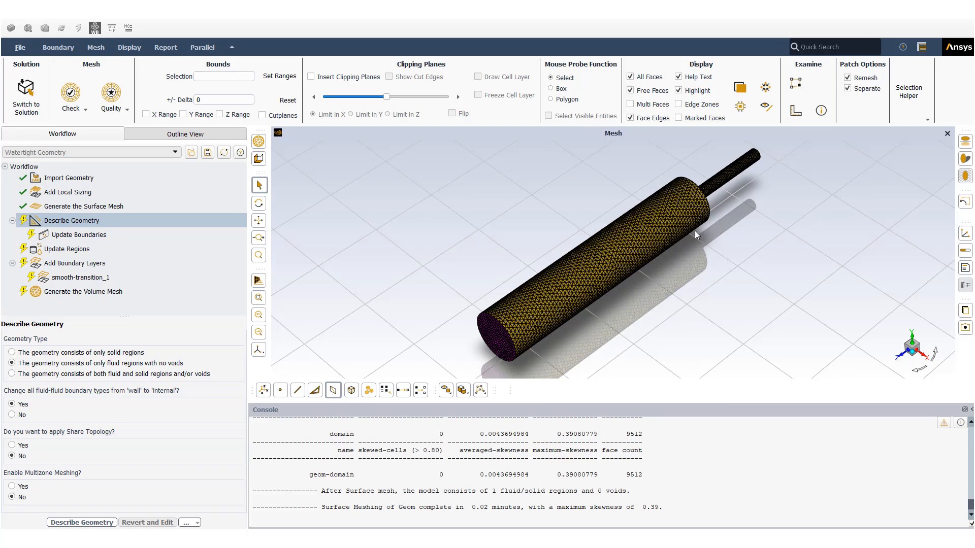
Inspect the surface mesh and describe the geometry as only fluid regions with no voids, without share topology or multizone meshing.
scroll(695, 231, "up", 5)
left_click_drag(729, 233, 677, 198)
scroll(673, 236, "down", 5)
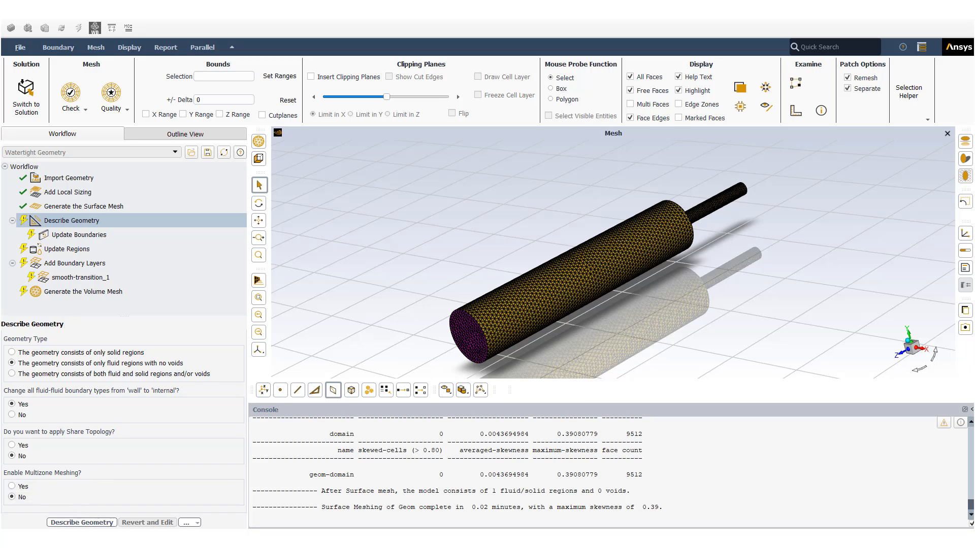
left_click(94, 522)
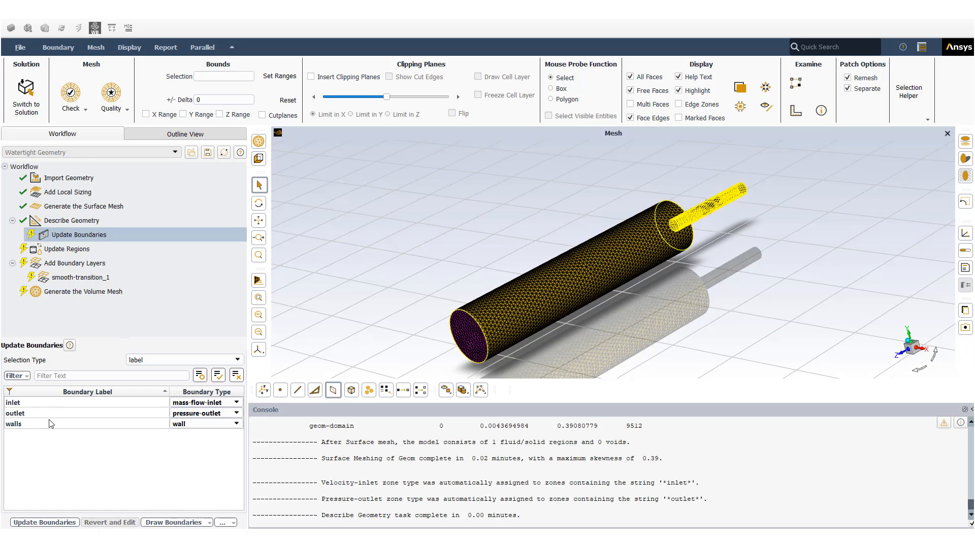
Update the boundaries as mass-flow inlet, pressure outlet and wall, and update the domain region as fluid.
left_click(45, 523)
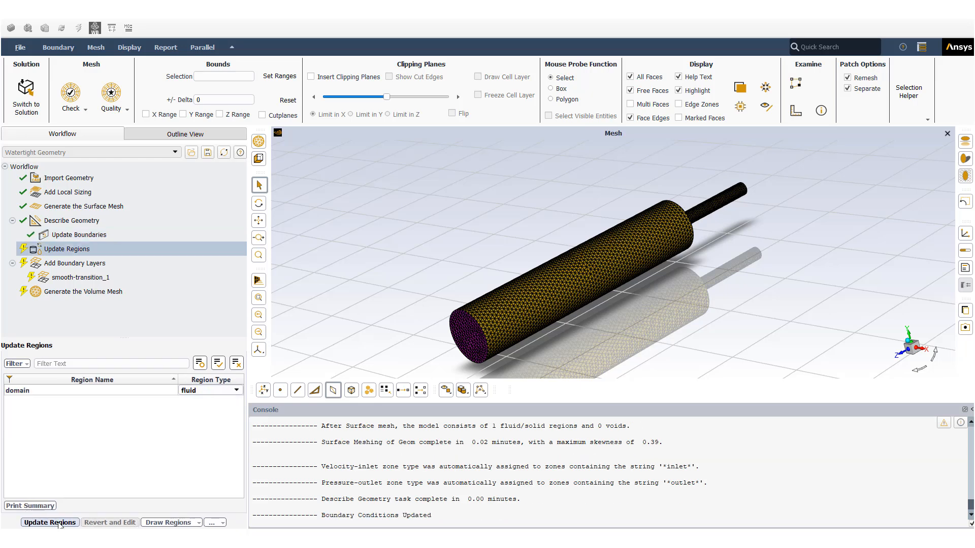
left_click(56, 523)
Add 5 smooth-transition boundary layers on the walls and generate a polyhedra volume mesh with 0.02 m maximum cell length and 0.15 quality improve limit.
left_click(81, 277)
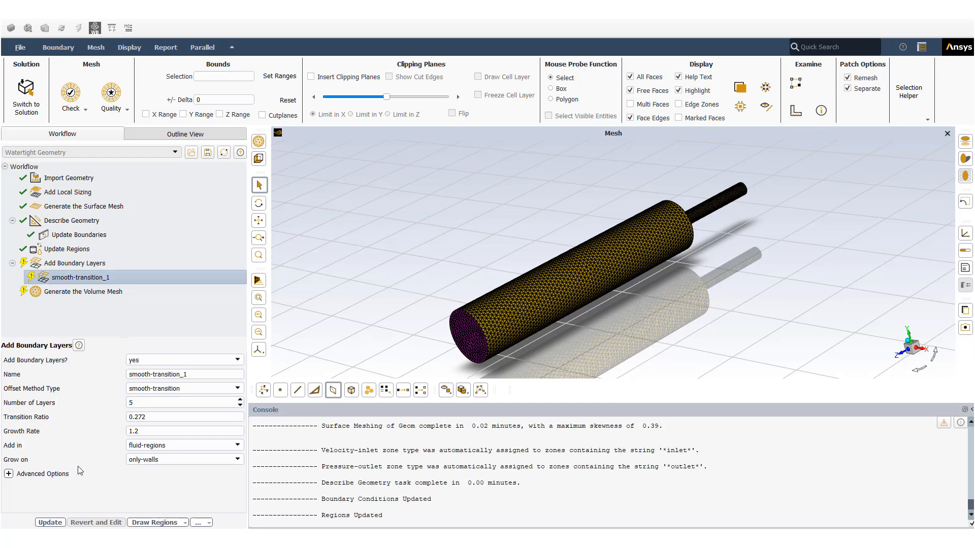
left_click(50, 522)
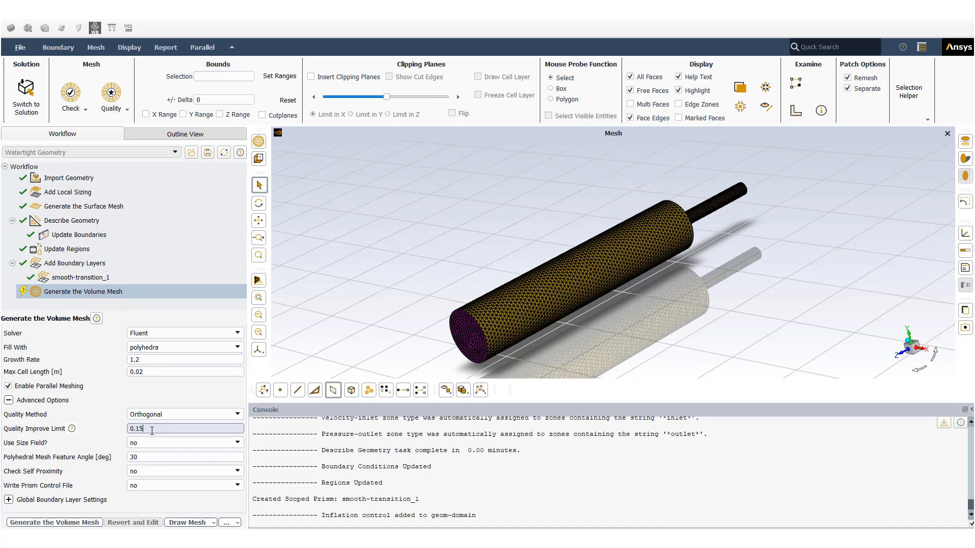
left_click(71, 523)
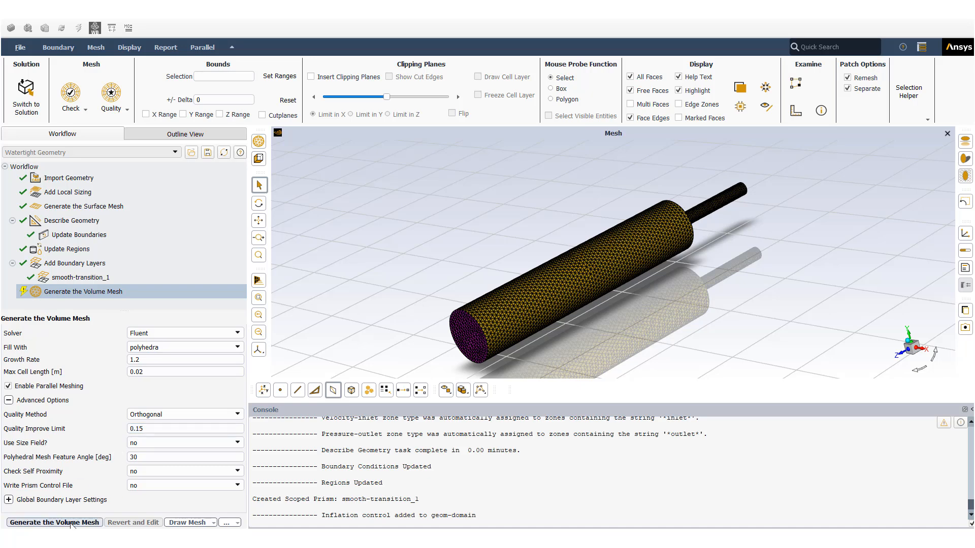
mouse_move(423, 538)
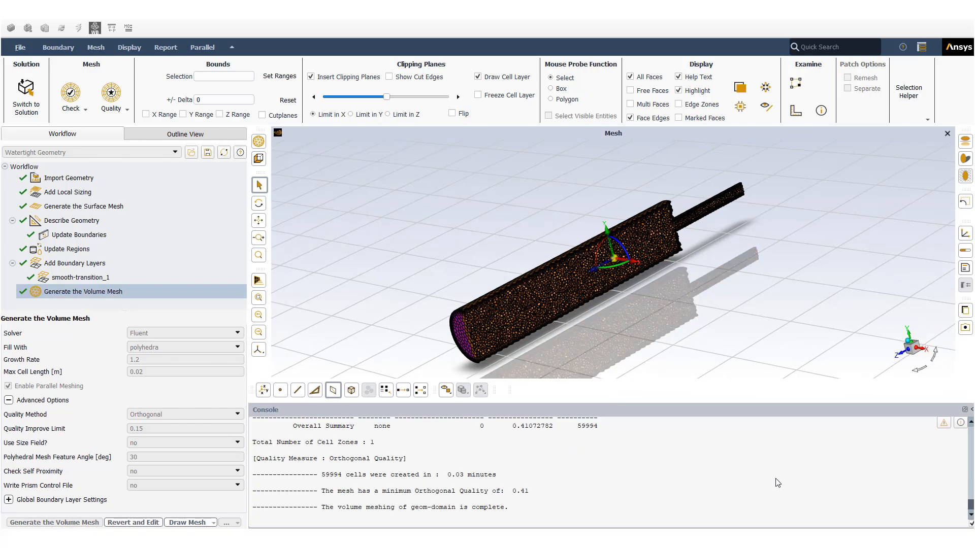
Examine the clipped volume mesh and its boundary layers around the sudden expansion, looking along the X axis.
scroll(657, 288, "up", 8)
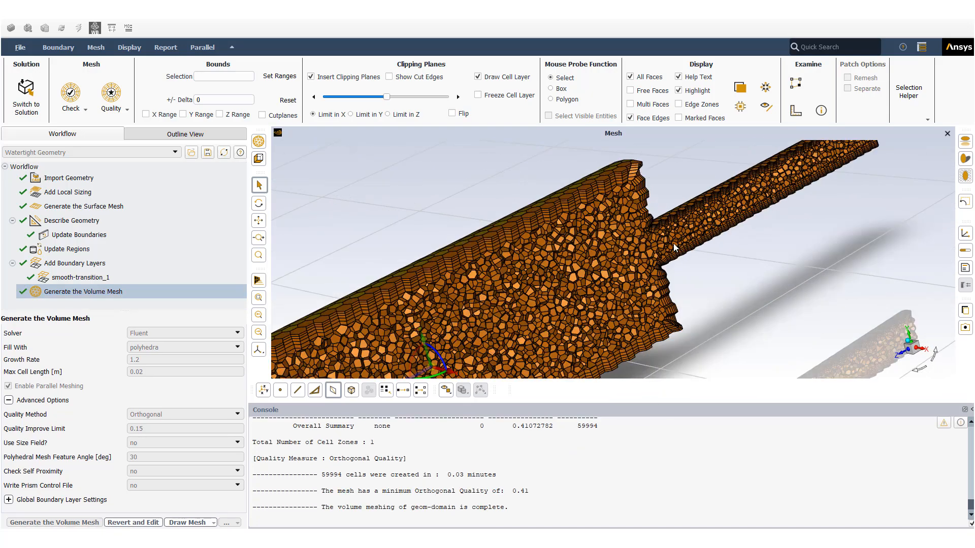
scroll(661, 279, "down", 5)
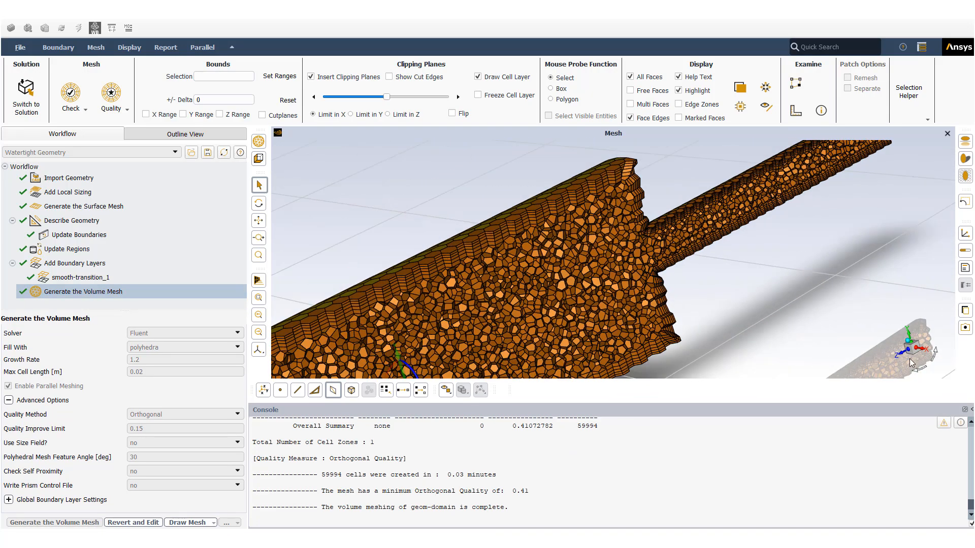
left_click(919, 350)
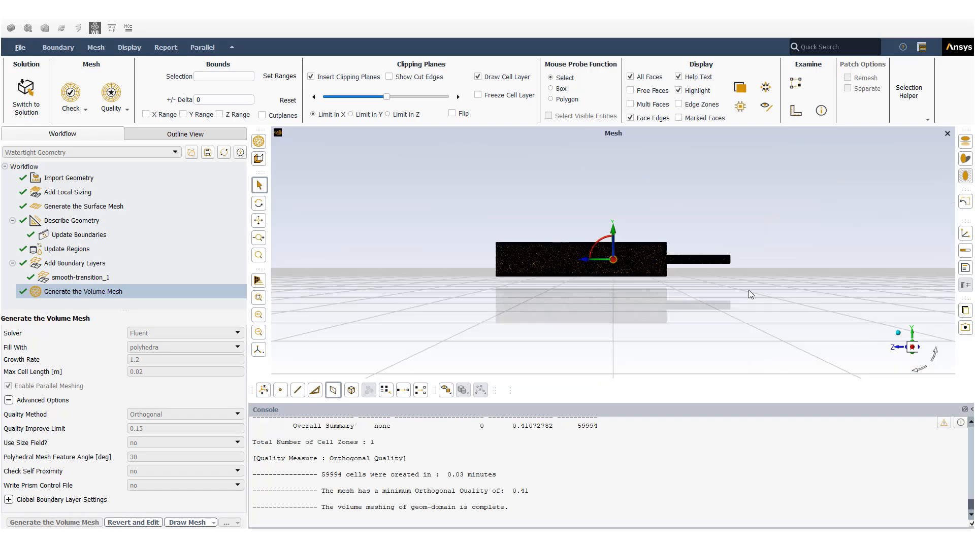
scroll(655, 254, "up", 5)
scroll(699, 272, "up", 6)
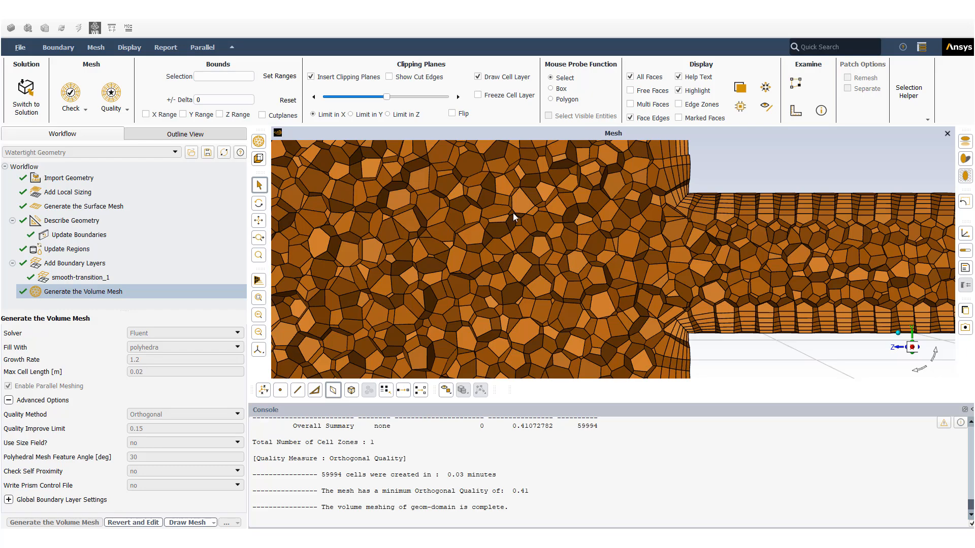
scroll(536, 268, "down", 6)
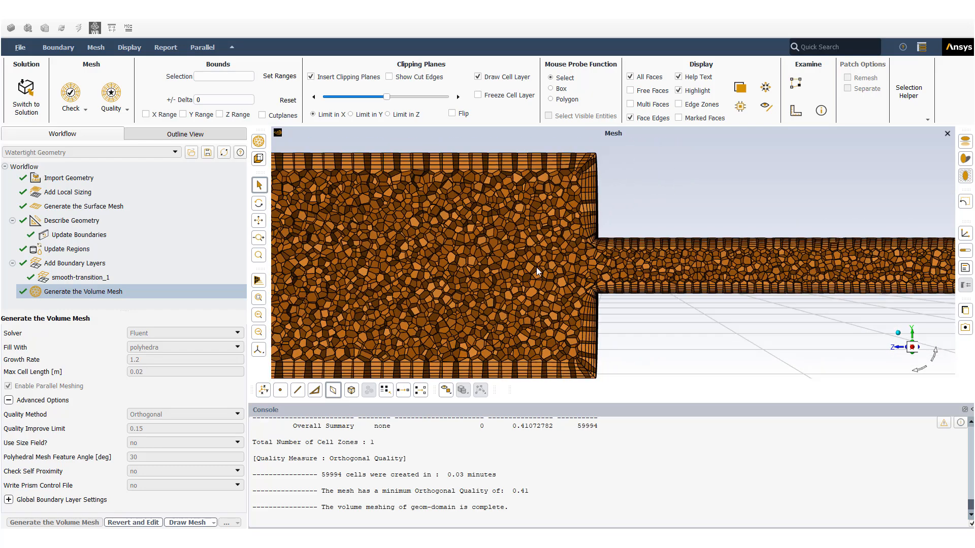
scroll(536, 267, "down", 4)
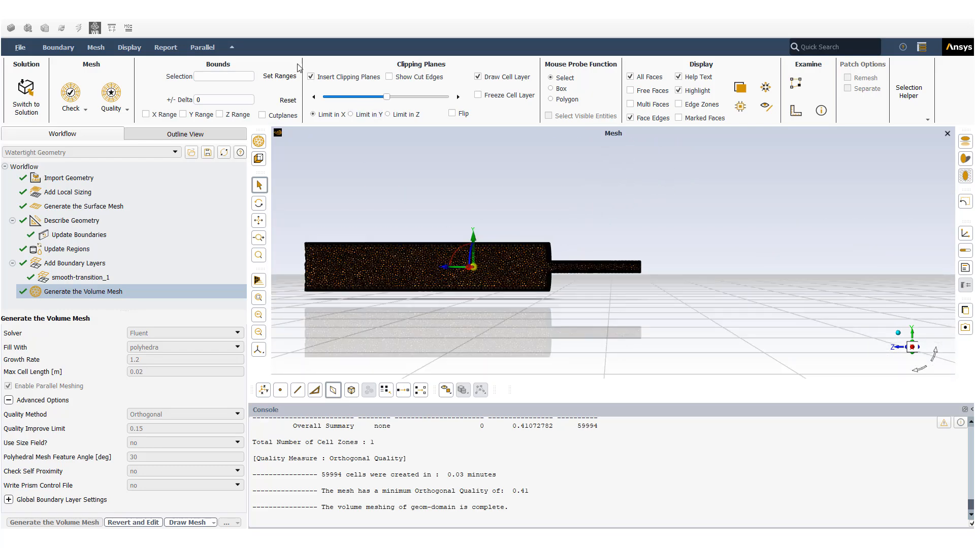
Turn off the clipping plane and show the complete volume mesh from an angled view of the narrow pipe's end.
left_click(311, 77)
left_click_drag(470, 268, 495, 315)
scroll(490, 315, "down", 2)
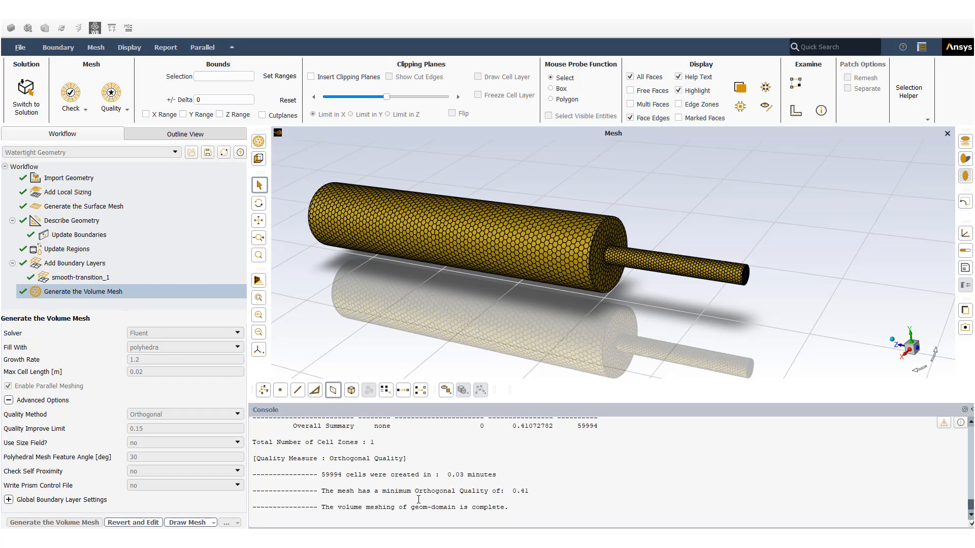
Check the minimum orthogonal quality and the number of cells reported for the volume mesh.
left_click_drag(512, 491, 530, 491)
left_click(528, 491)
double_click(325, 476)
left_click(450, 474)
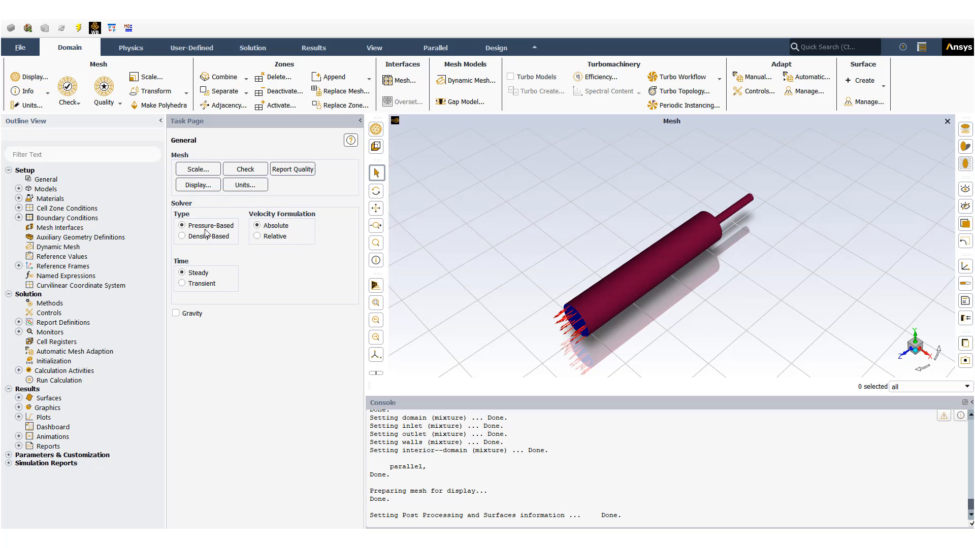
Display the mesh with all edges and faces on the inlet, outlet and walls surfaces.
left_click(203, 188)
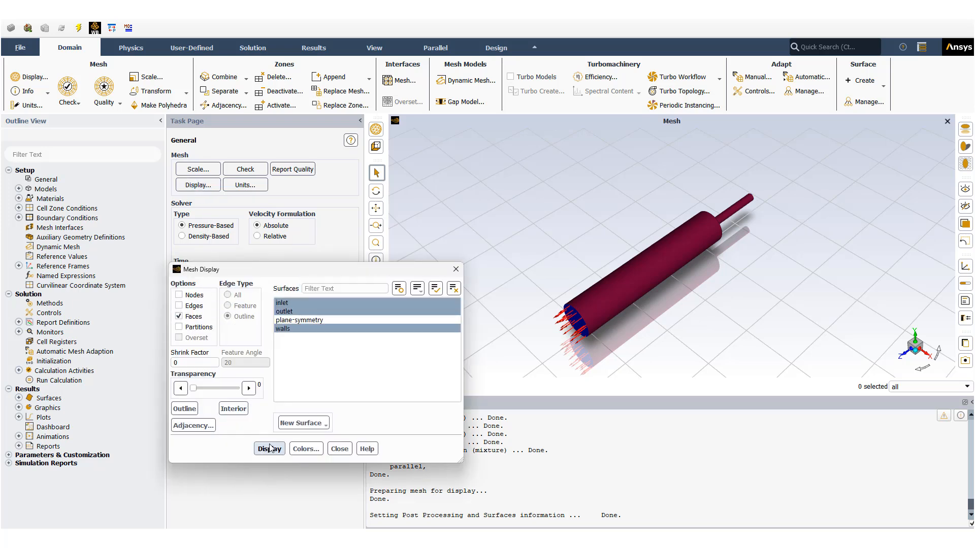
left_click(179, 305)
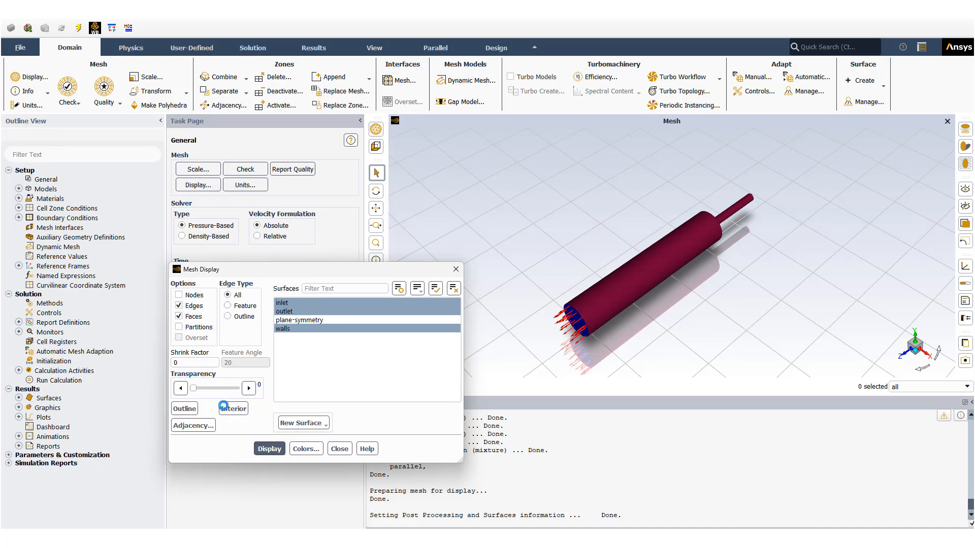
left_click(270, 449)
Examine the surface mesh at the sudden expansion, the narrow pipe's inlet and the wide pipe's outlet, and close the mesh display settings.
scroll(706, 241, "up", 5)
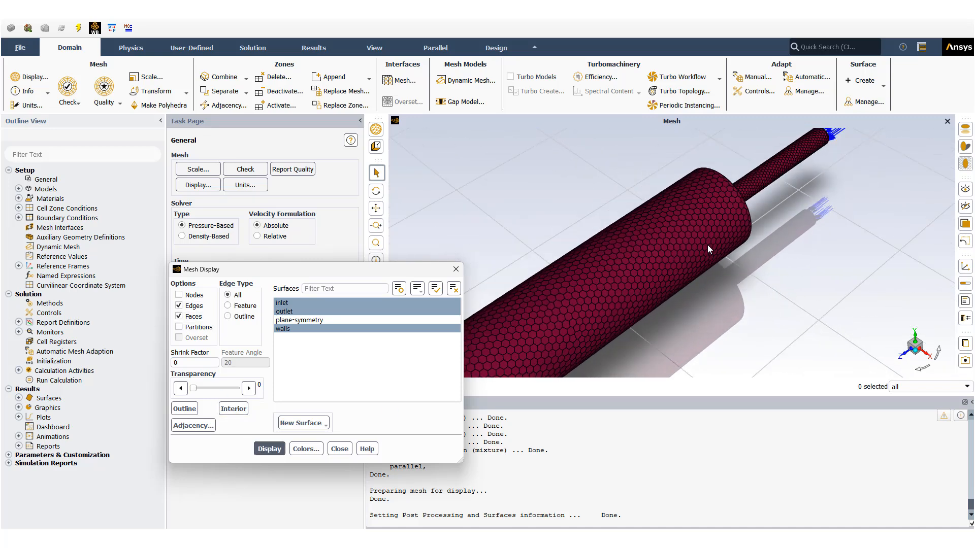
scroll(793, 159, "up", 5)
scroll(769, 200, "down", 6)
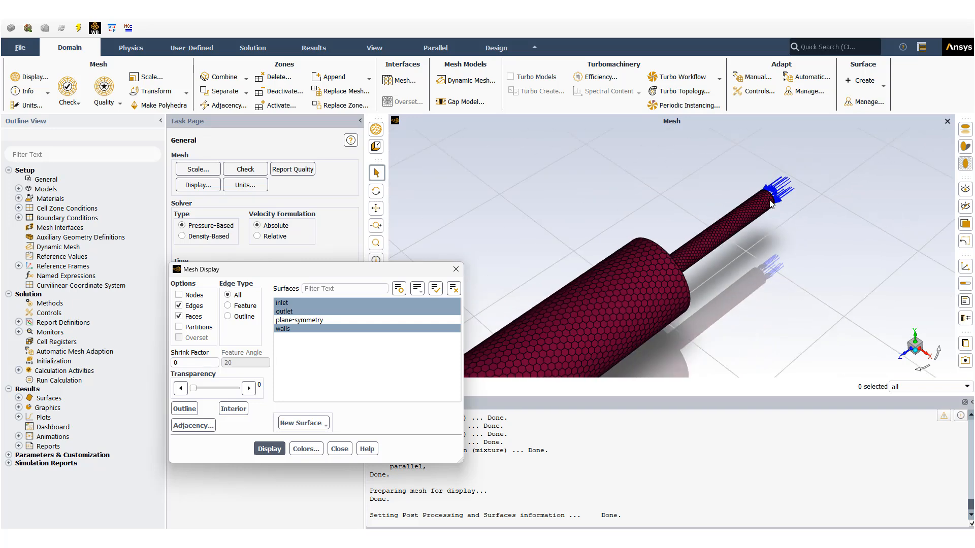
scroll(590, 334, "up", 4)
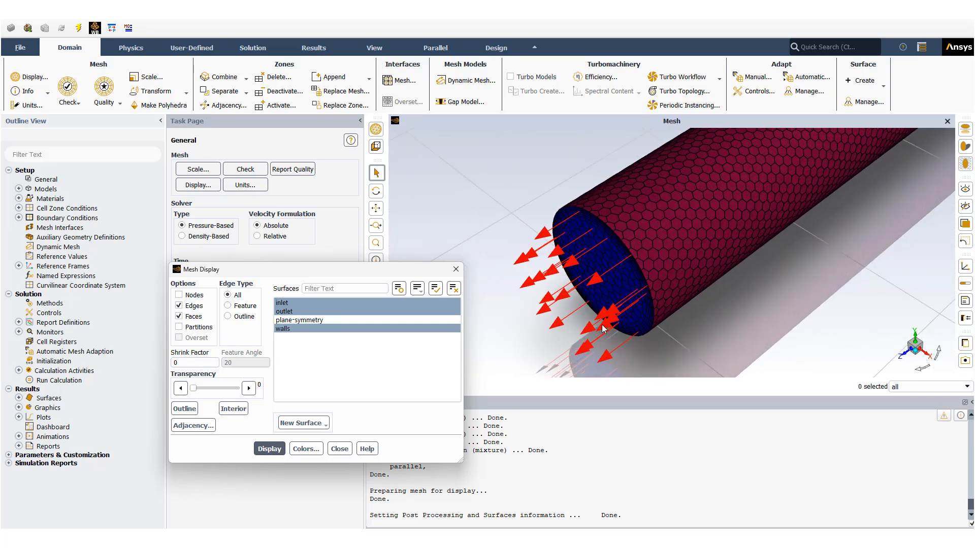
scroll(687, 270, "down", 4)
scroll(687, 270, "down", 1)
middle_click_drag(740, 218, 736, 253)
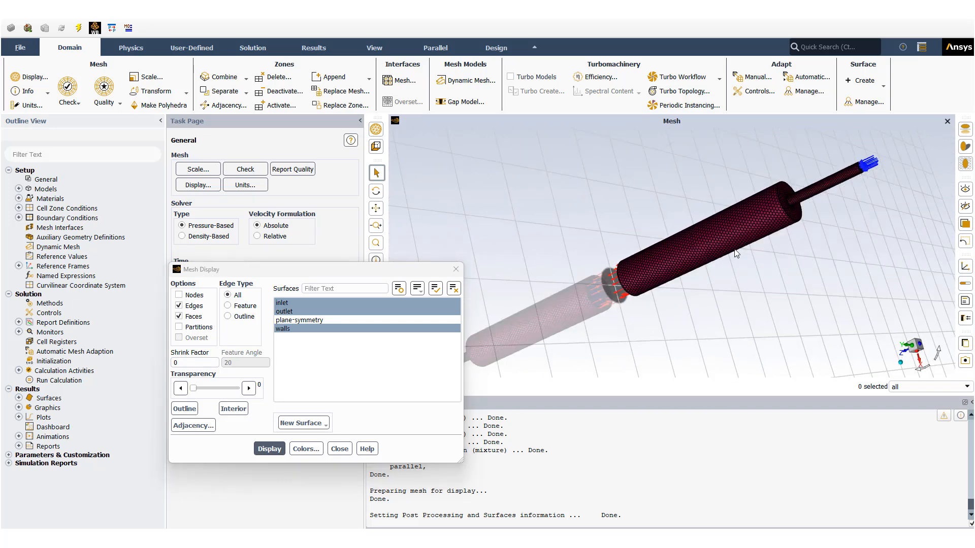
scroll(825, 196, "up", 2)
scroll(824, 196, "up", 6)
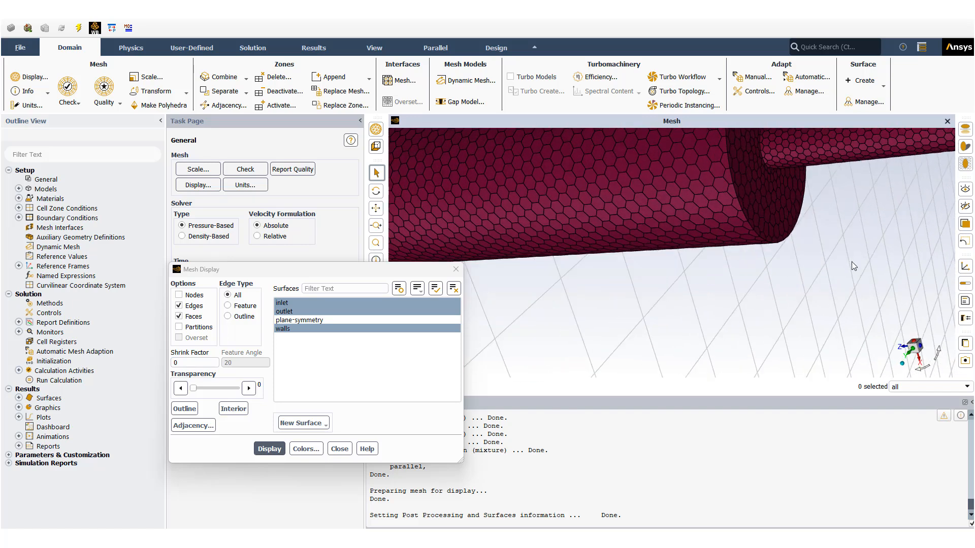
scroll(819, 184, "down", 8)
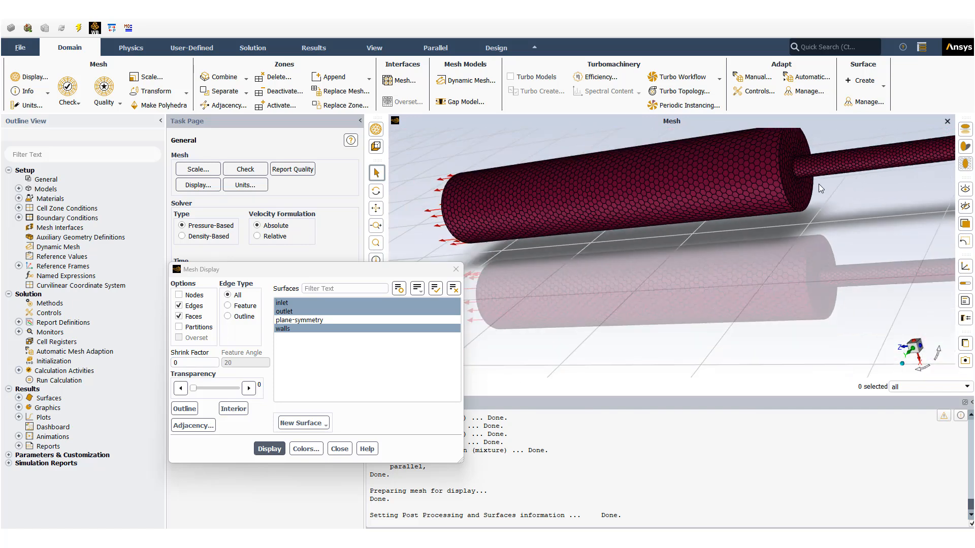
middle_click_drag(774, 222, 885, 202)
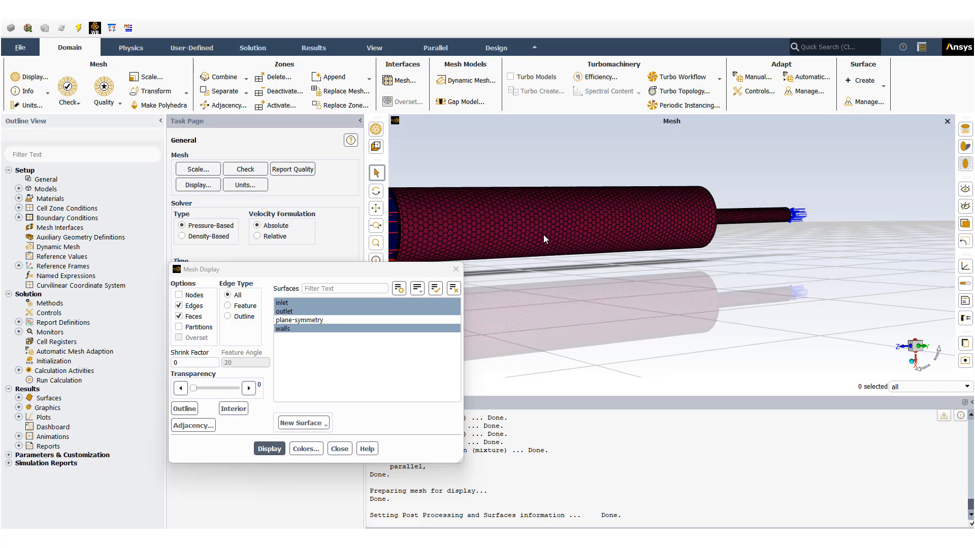
middle_click_drag(538, 239, 670, 256, "ctrl")
scroll(821, 261, "down", 1)
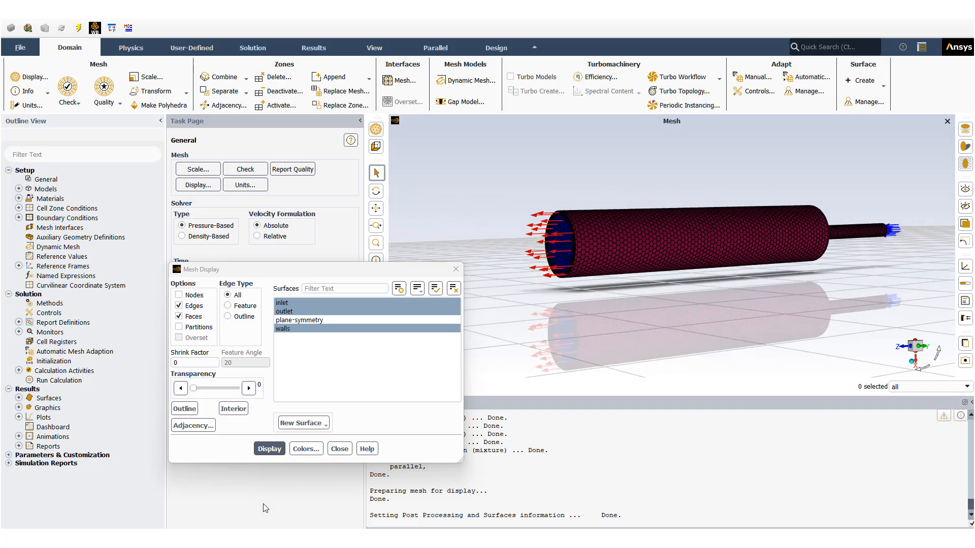
left_click(339, 449)
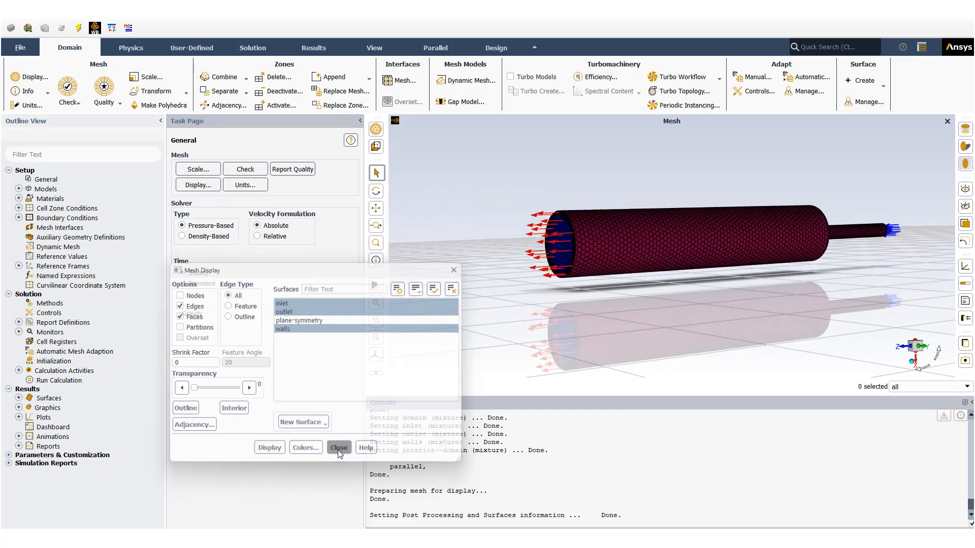
Report the mesh quality and the zone sizes, checking the minimum orthogonal quality and the number of polyhedra cells.
left_click(113, 103)
left_click(116, 115)
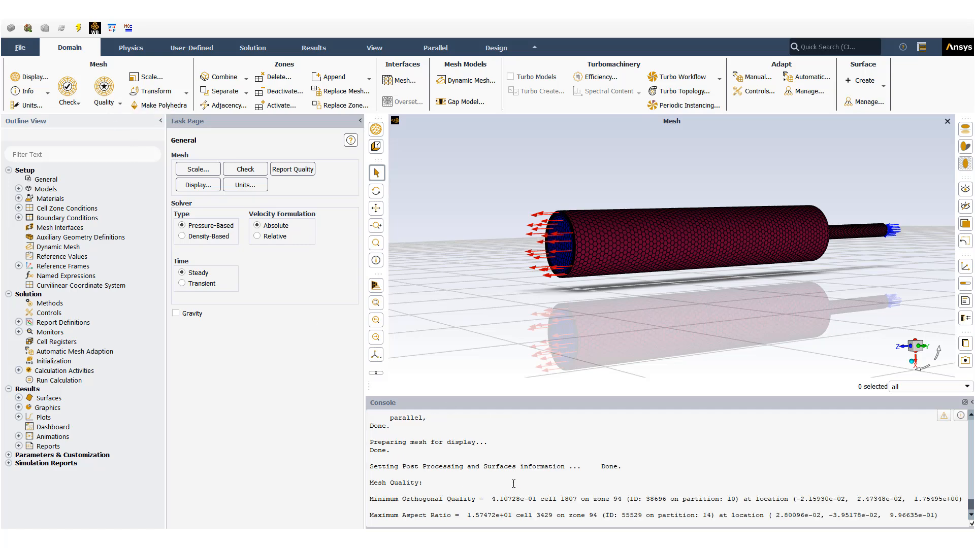
left_click_drag(502, 499, 520, 500)
left_click(37, 92)
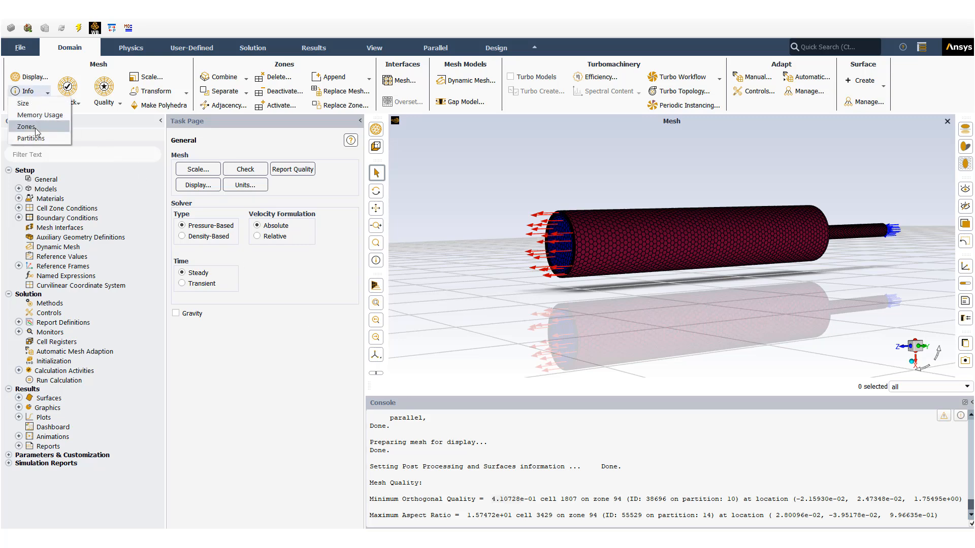
left_click(36, 126)
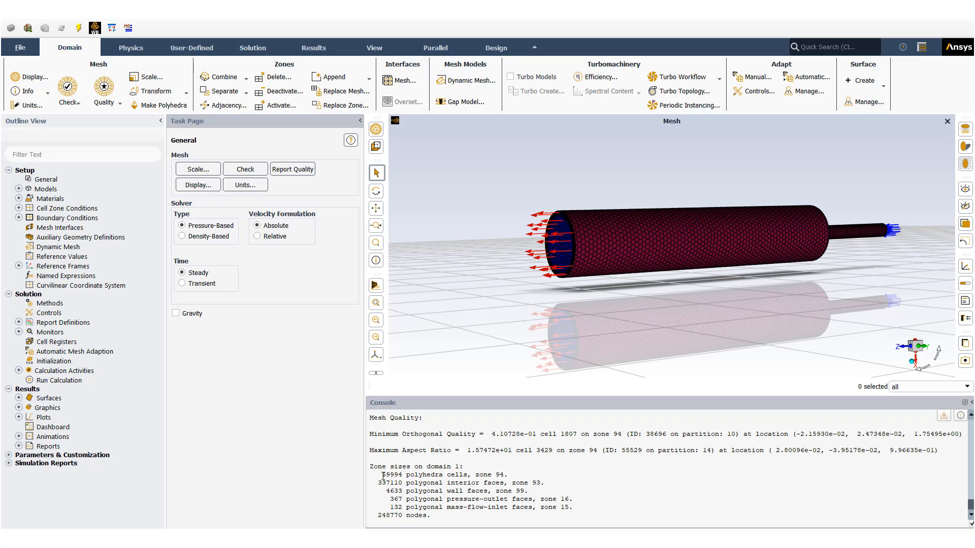
left_click_drag(394, 475, 402, 475)
left_click(243, 347)
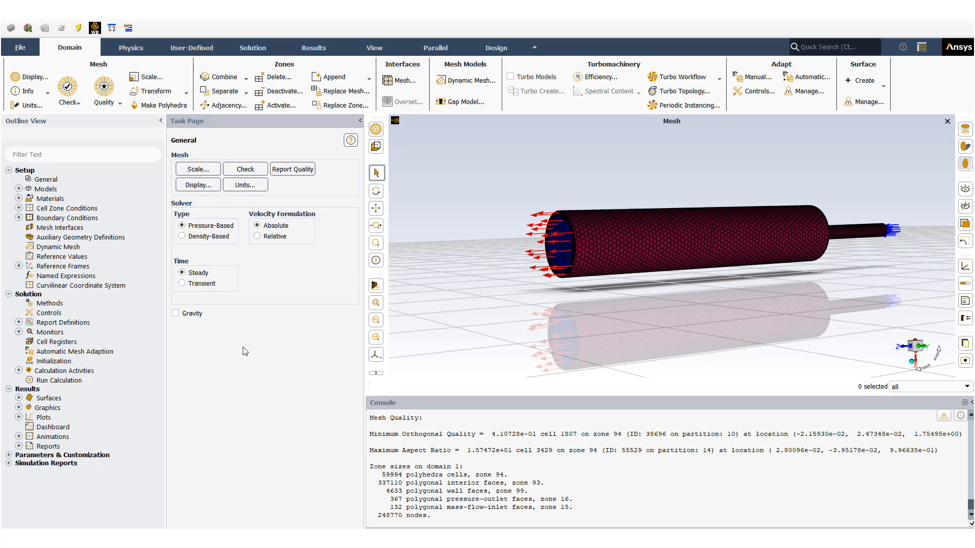
Review the density, specific heat, thermal conductivity and viscosity of the fluid material air.
left_click(19, 198)
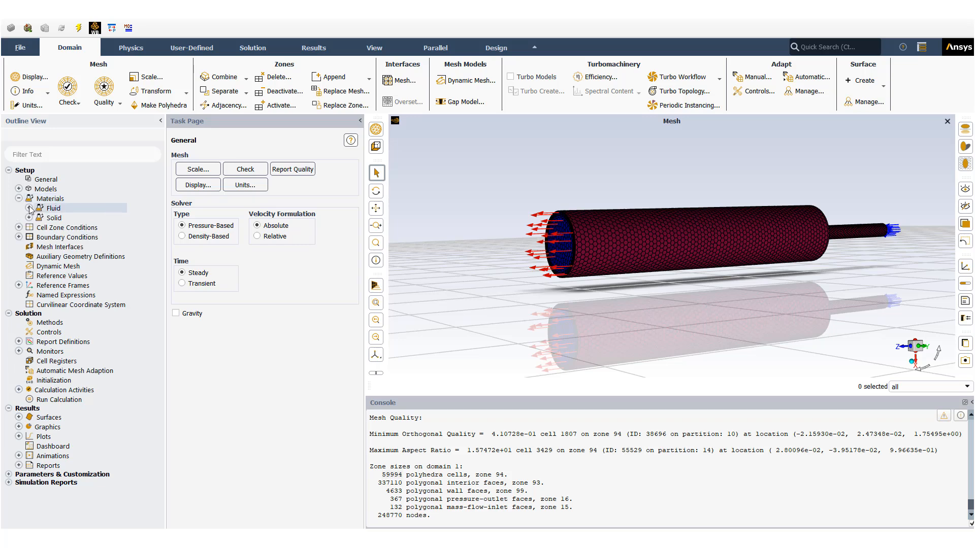
left_click(29, 208)
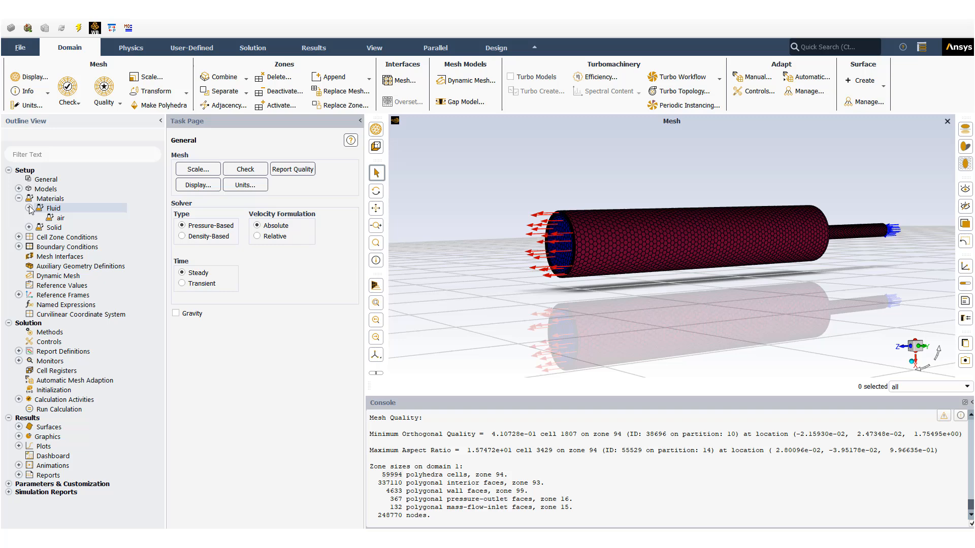
double_click(57, 218)
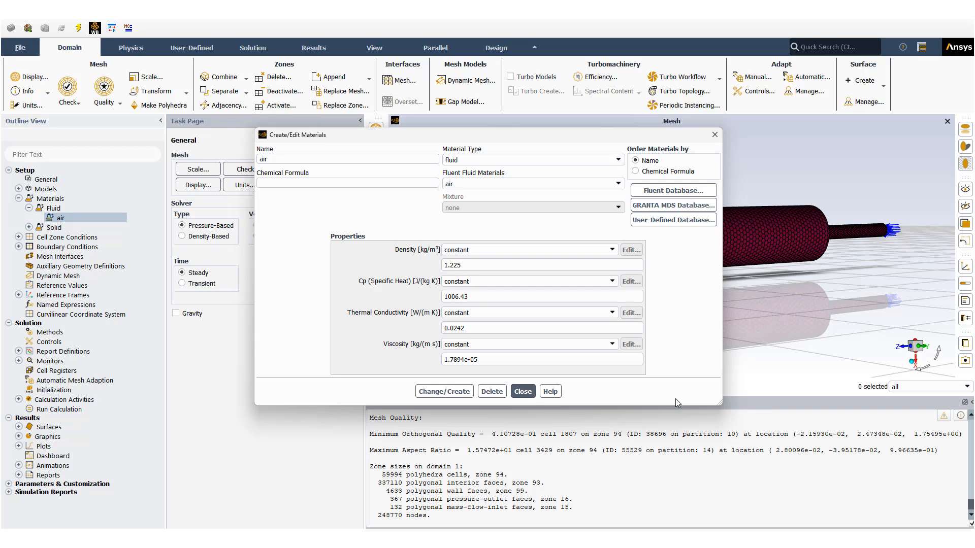
left_click(522, 392)
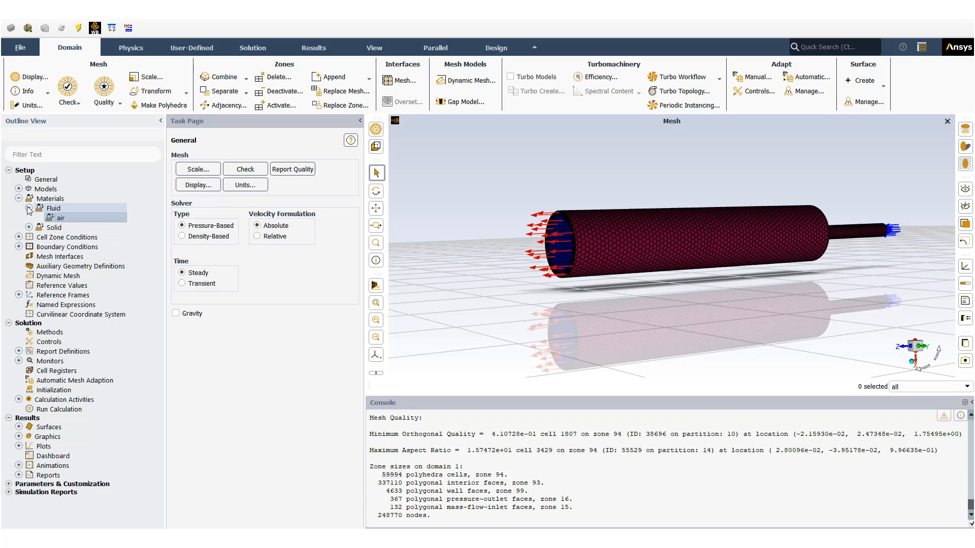
left_click(29, 209)
left_click(19, 198)
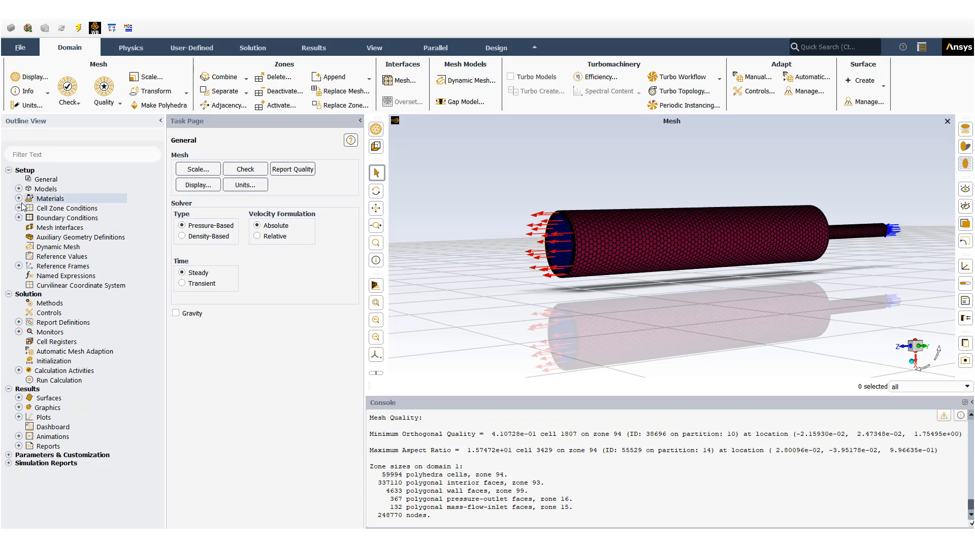
Review the inlet boundary's mass flow rate, turbulence settings and total temperature.
left_click(45, 218)
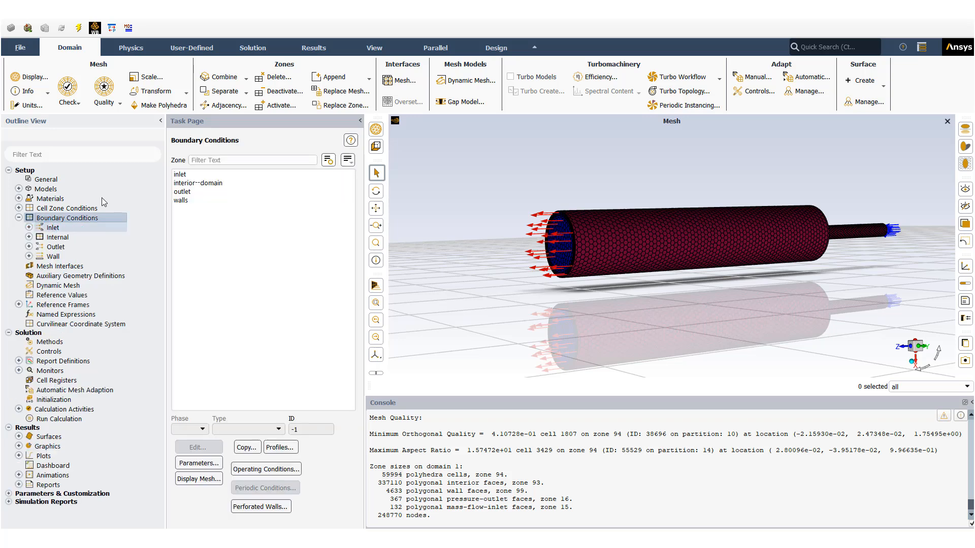
left_click(184, 175)
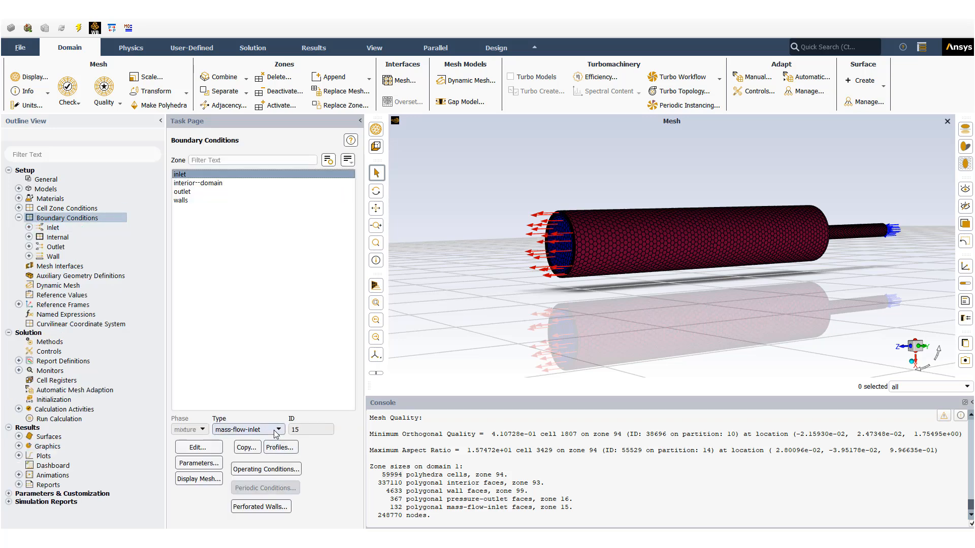
left_click(185, 449)
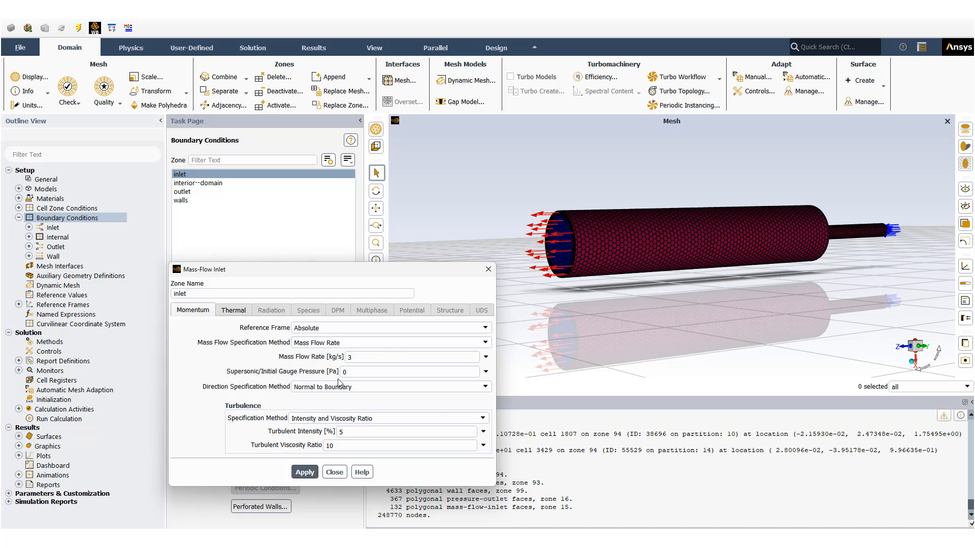
left_click(229, 311)
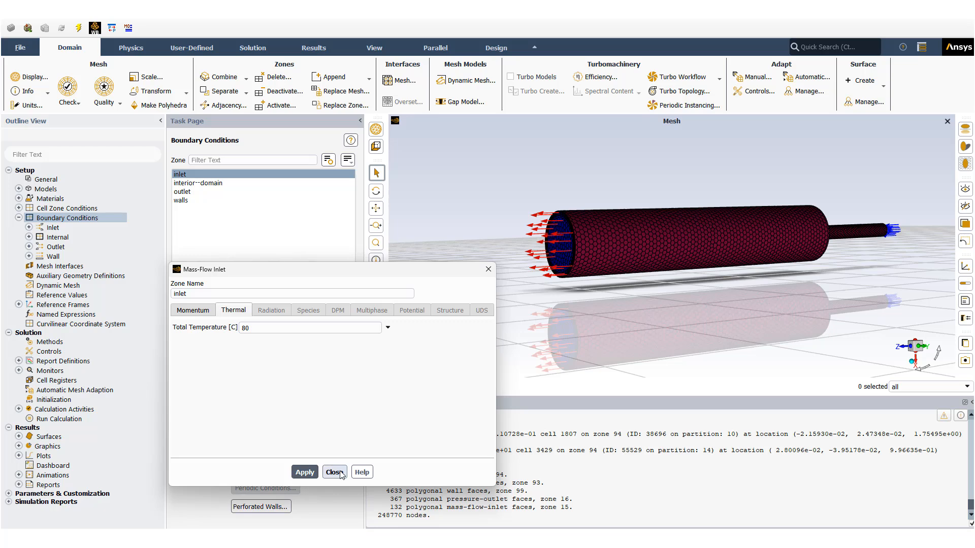
left_click(192, 310)
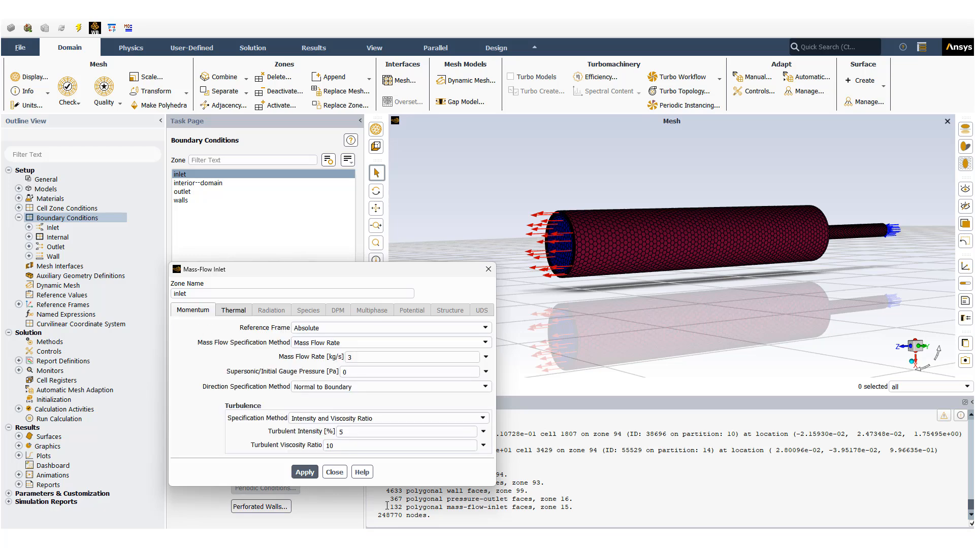
left_click(334, 473)
Review the outlet boundary's gauge pressure and backflow total temperature.
left_click(182, 192)
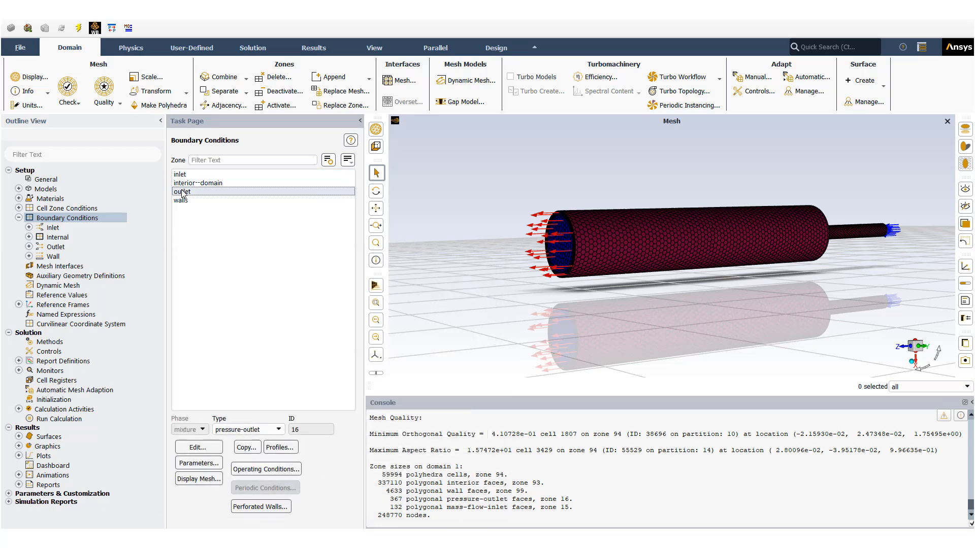
left_click(209, 449)
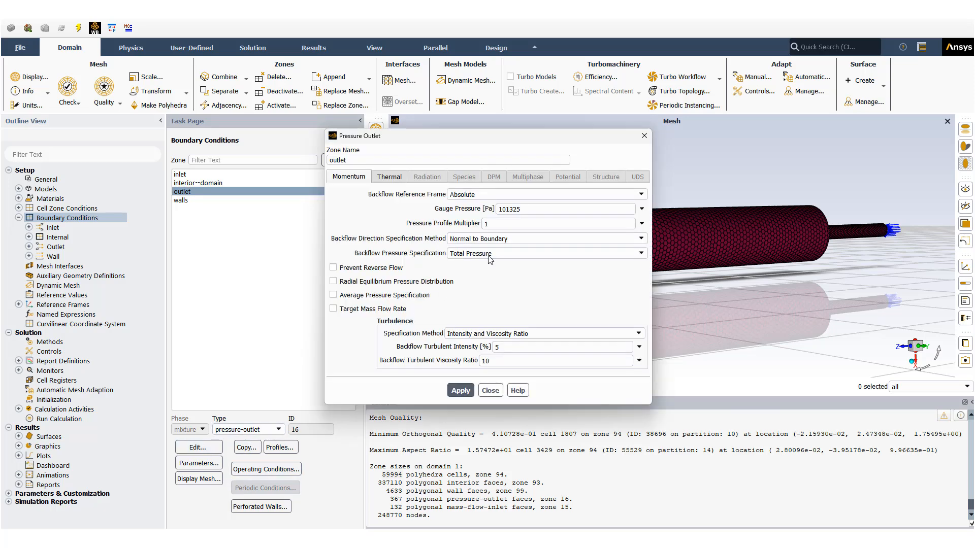
left_click(529, 210)
left_click(390, 177)
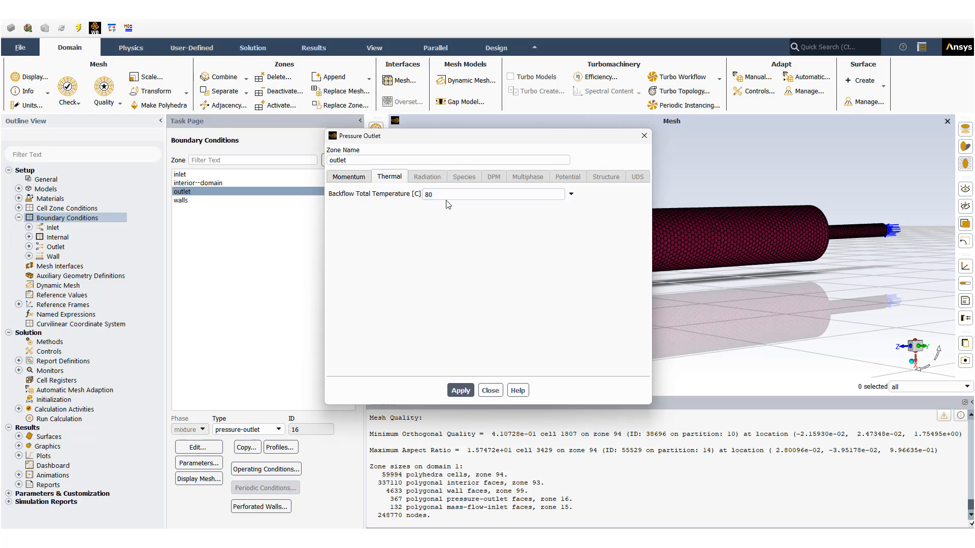
left_click(490, 391)
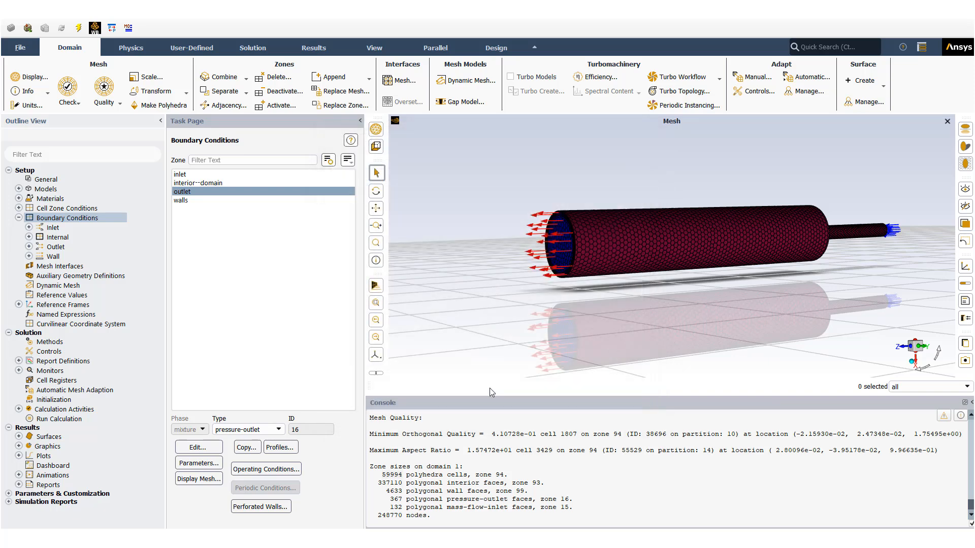
Confirm an operating pressure of 0 Pa in the operating conditions.
left_click(289, 472)
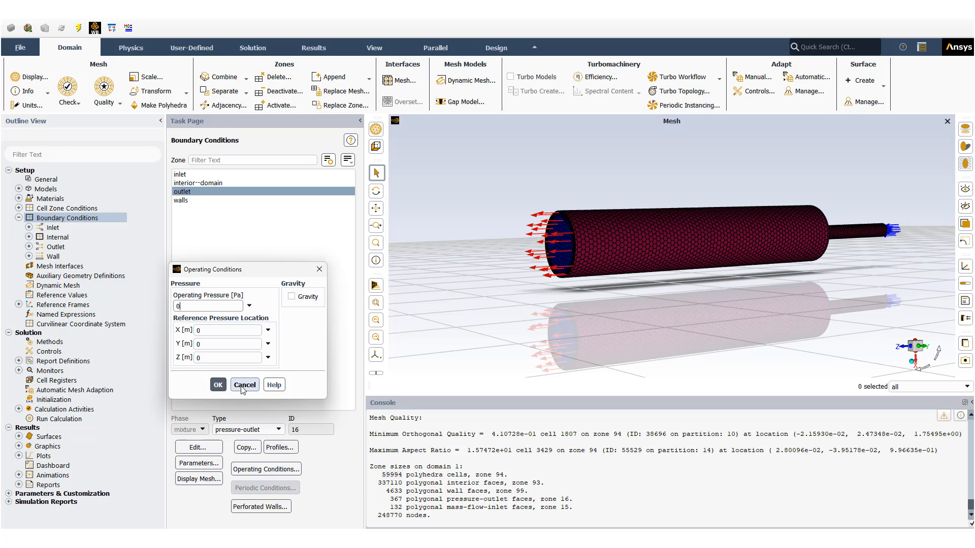
left_click(218, 385)
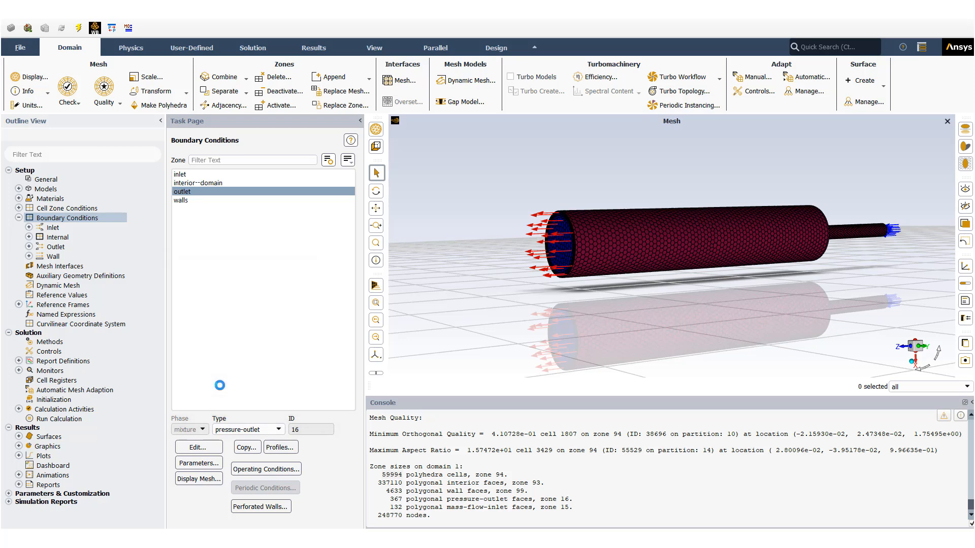
left_click(18, 217)
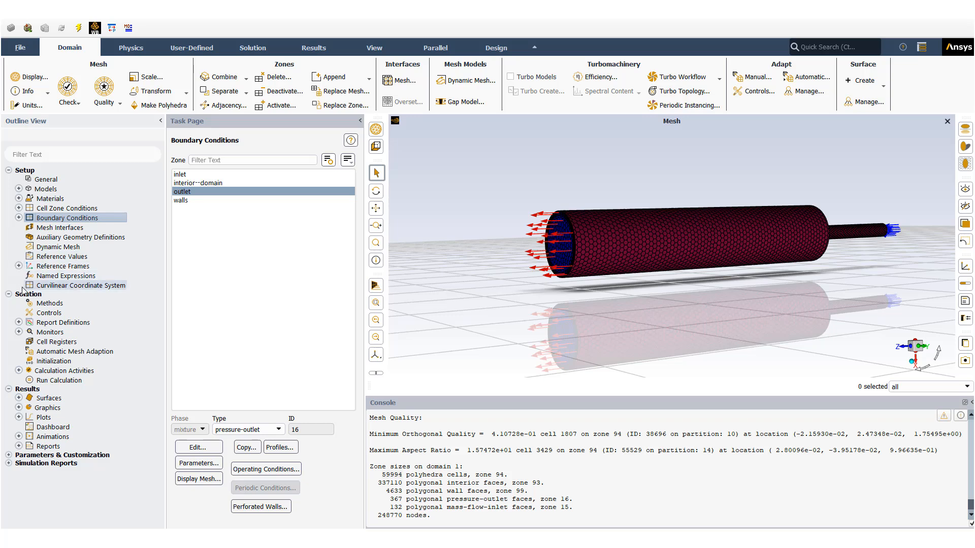
Review the coupling scheme and spatial discretization in the solution methods, and open the list of report definitions.
left_click(46, 303)
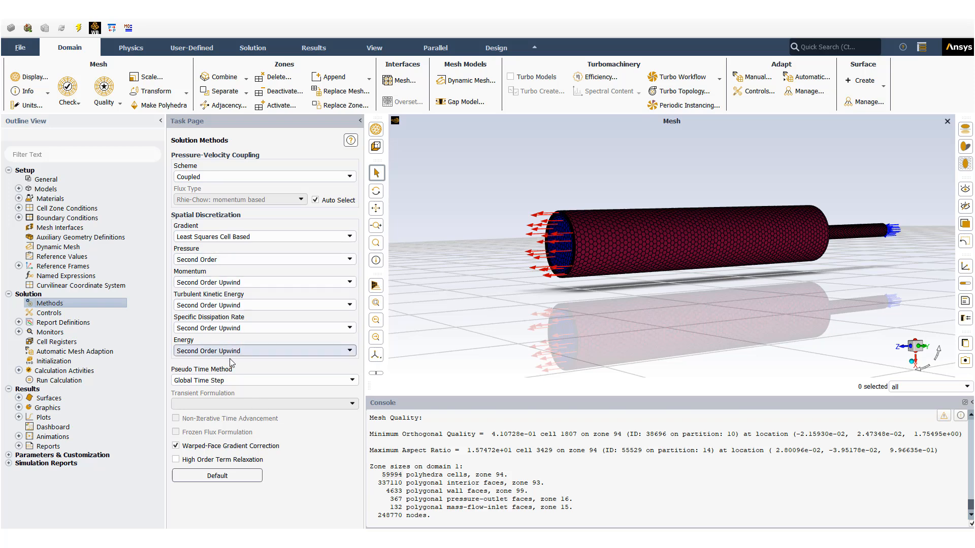
left_click(19, 322)
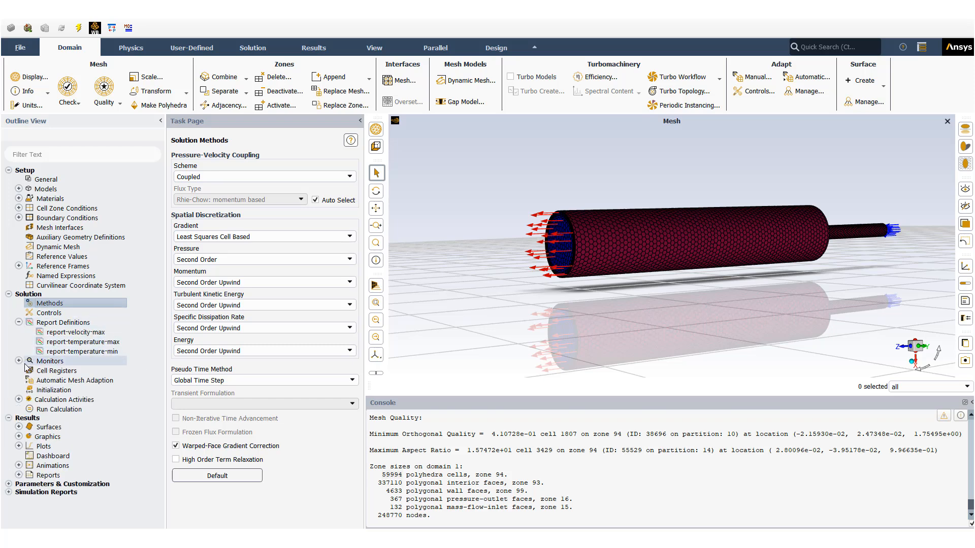
left_click(251, 48)
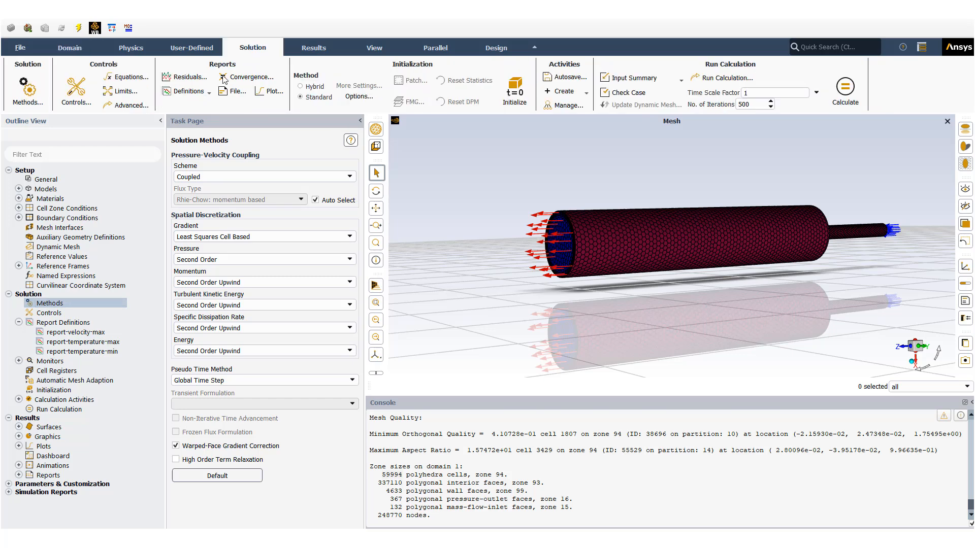
left_click(188, 91)
left_click(176, 103)
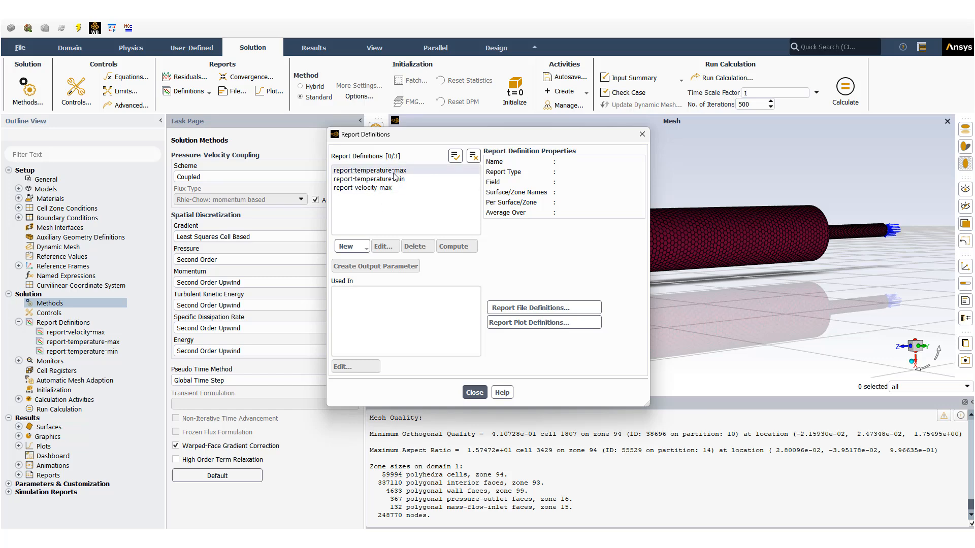
Review the report type, field variable and cell zone of the report-temperature-max definition.
left_click(404, 171)
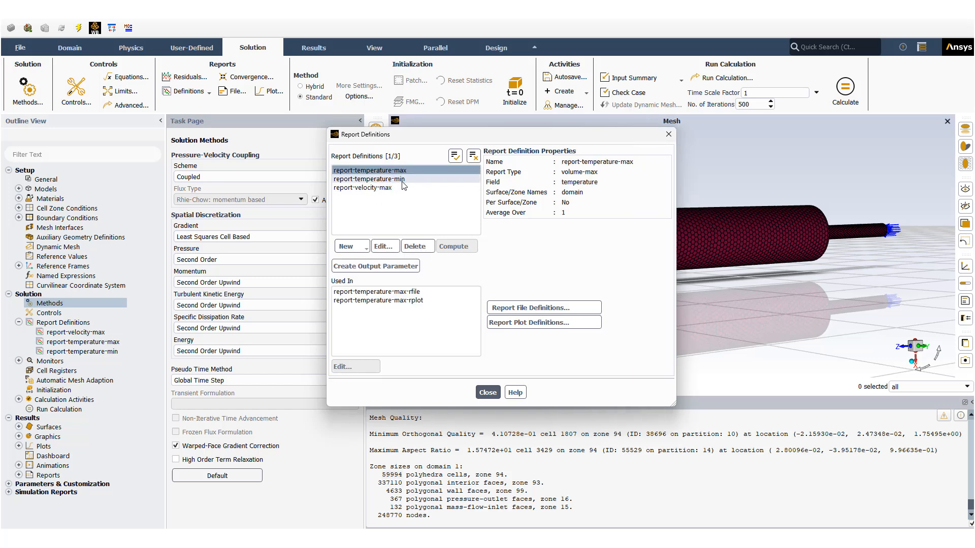
left_click(401, 179, "ctrl")
left_click(385, 188)
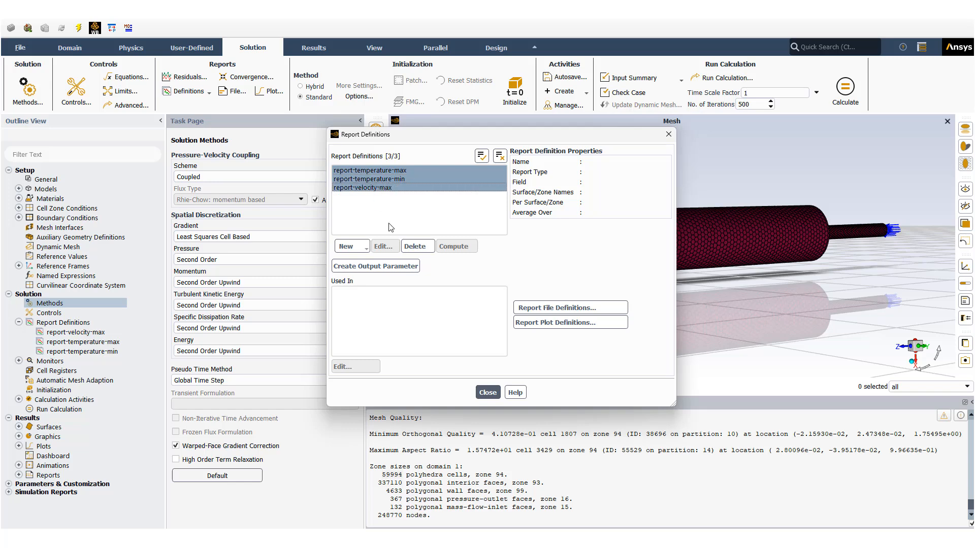
left_click(392, 189)
left_click(393, 180, "ctrl")
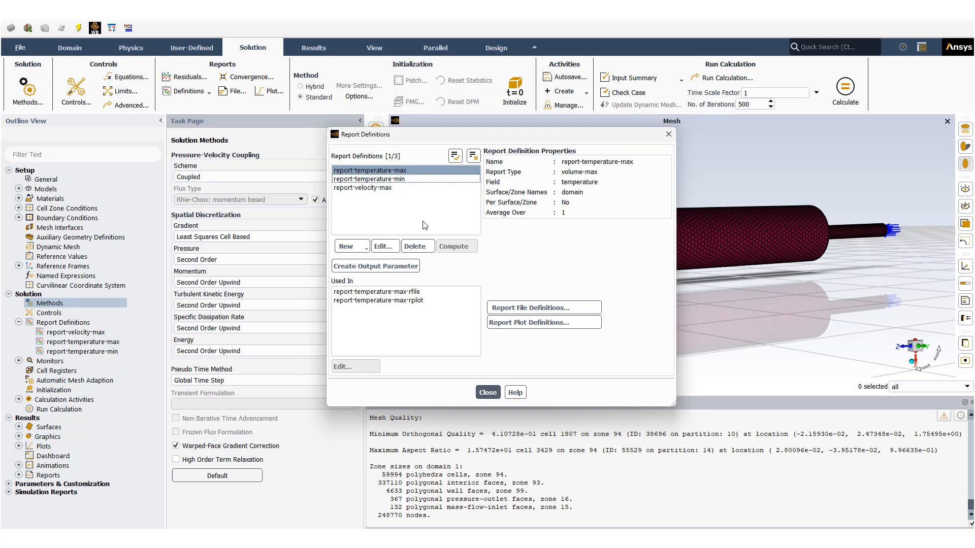
left_click(385, 248)
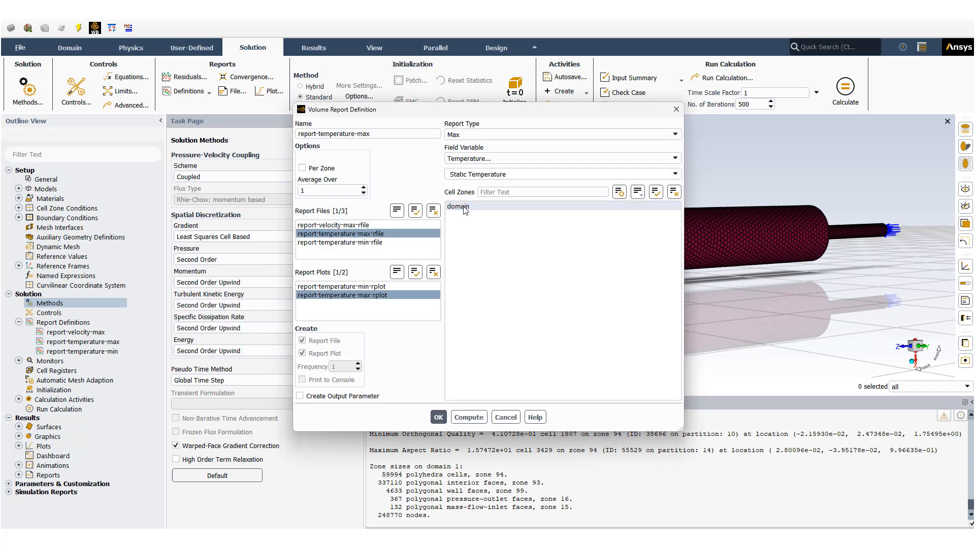
left_click(462, 207)
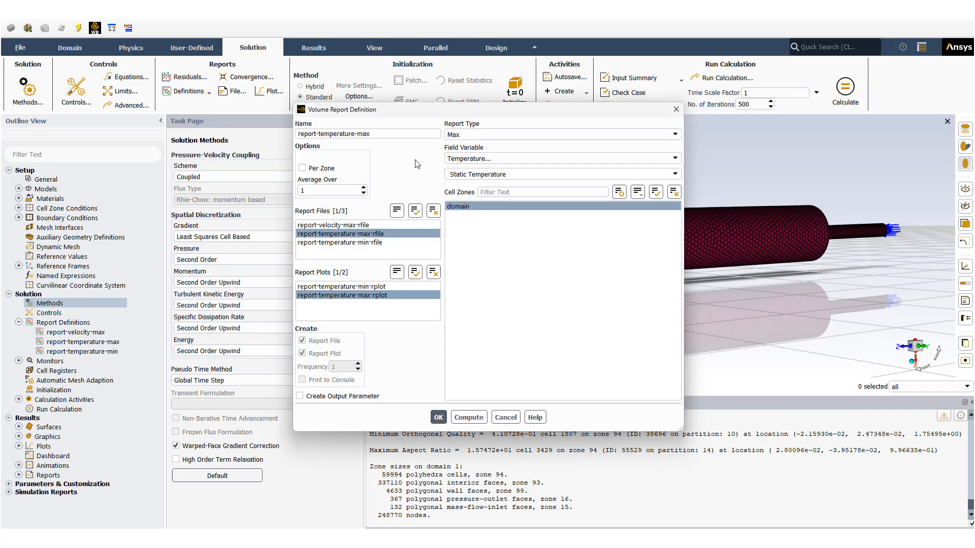
left_click(508, 420)
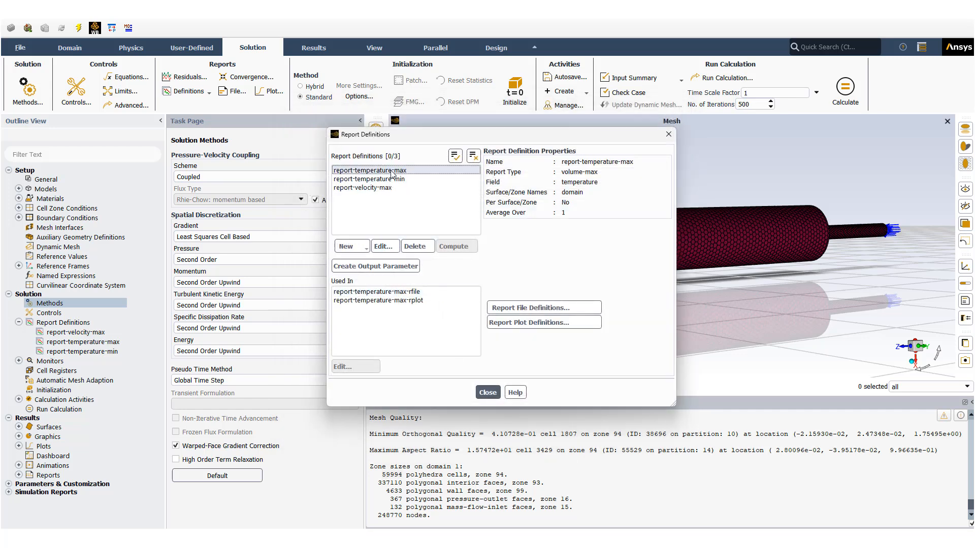
Review the settings of the report-temperature-min definition without changing them.
left_click(386, 179)
left_click(385, 246)
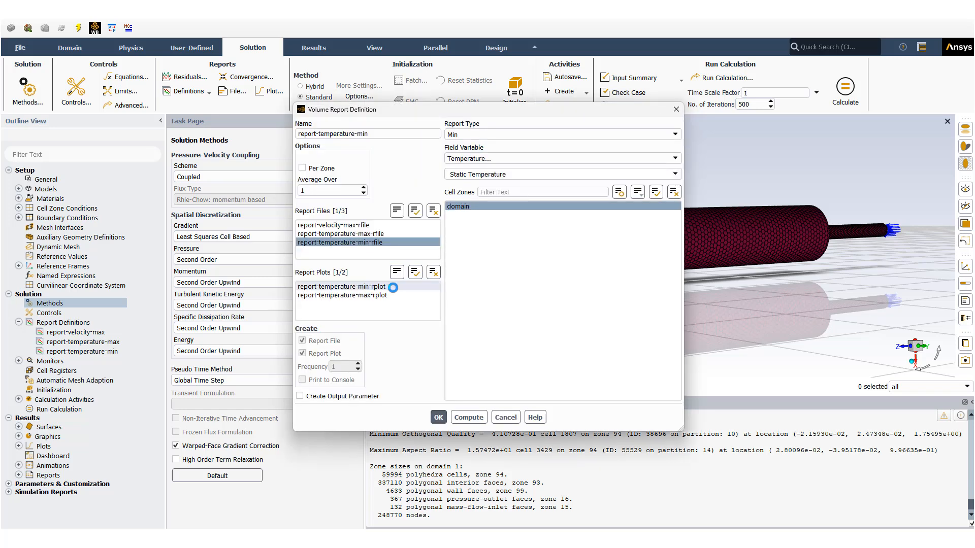
left_click(506, 418)
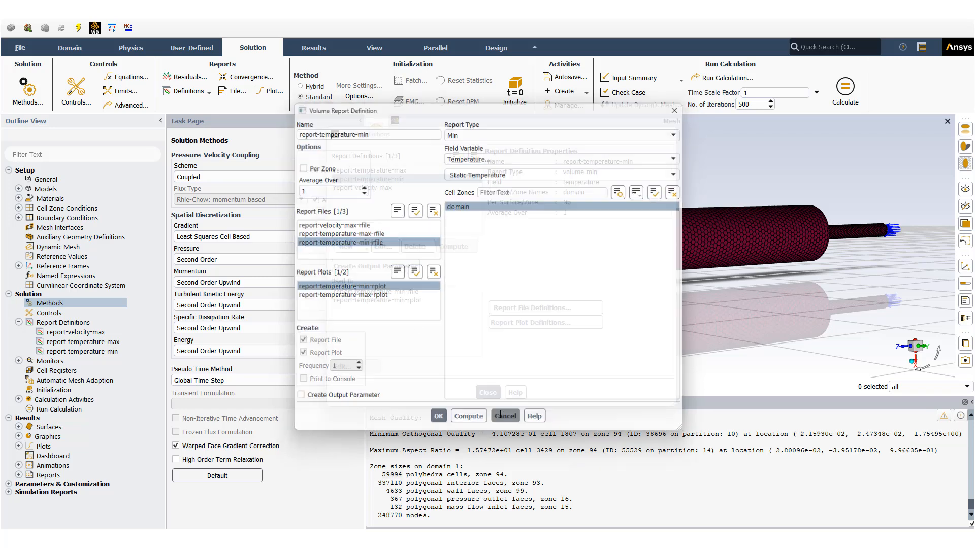
Review the settings of the report-velocity-max definition and close the report definitions.
left_click(381, 188)
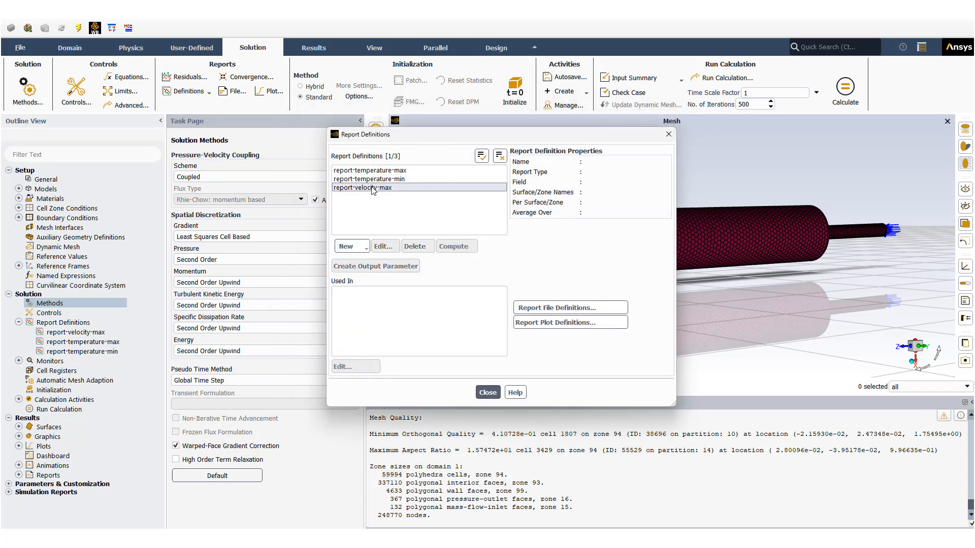
left_click(384, 247)
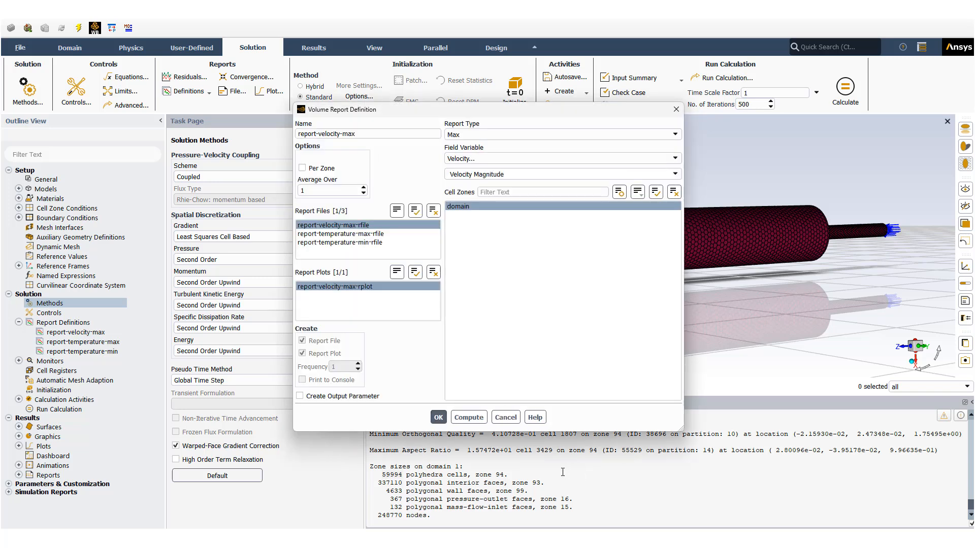
left_click(511, 420)
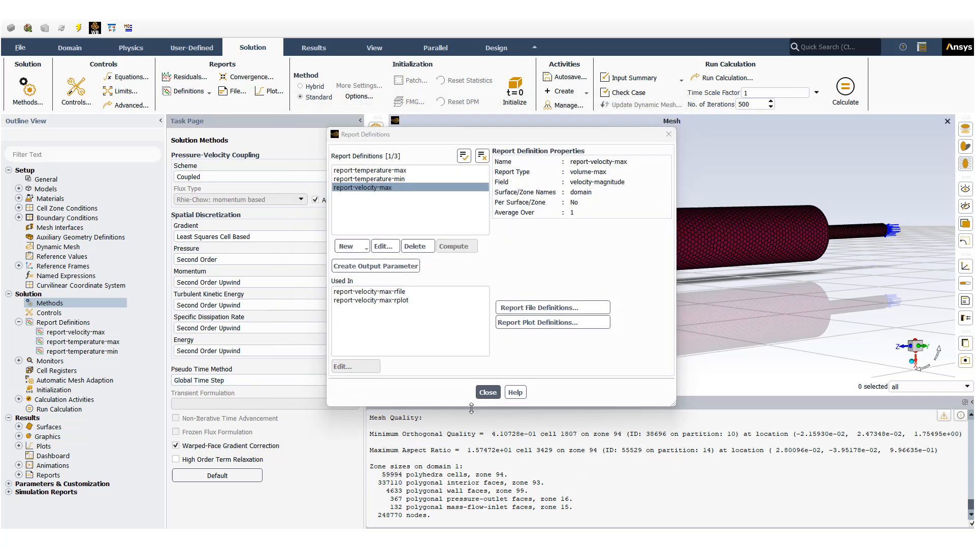
left_click(487, 393)
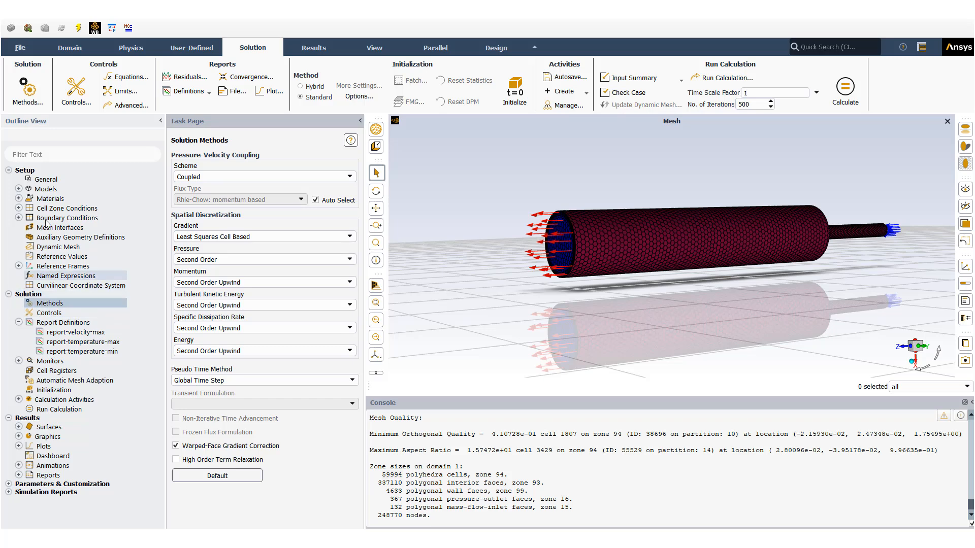
Check the initial values from gauge pressure down to temperature, and initialize the solution with standard initialization.
left_click(54, 390)
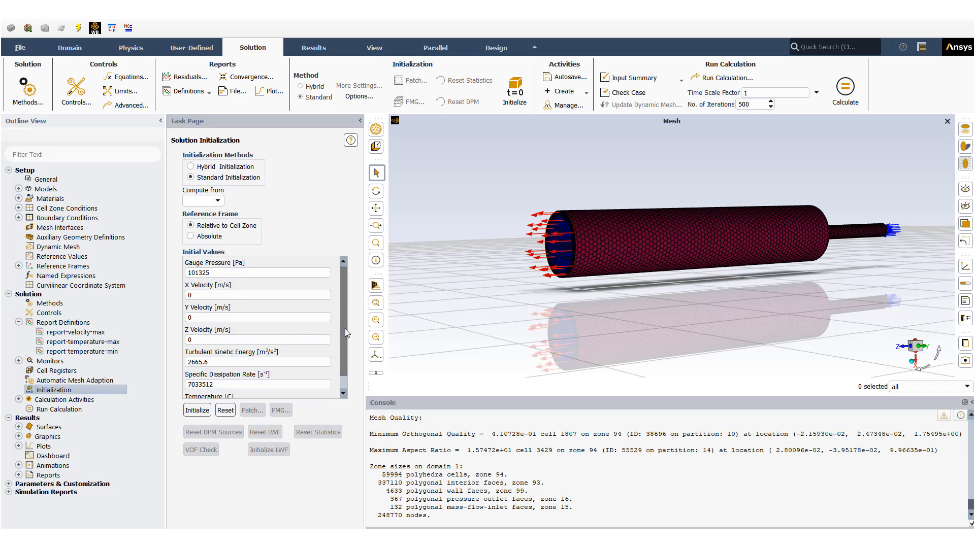
left_click_drag(345, 329, 343, 326)
scroll(345, 378, "down", 1)
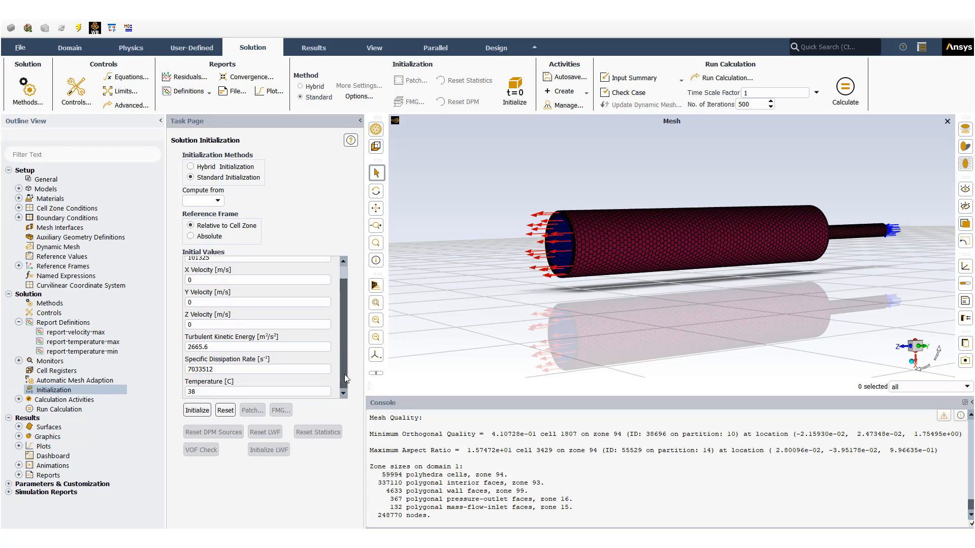
left_click(202, 413)
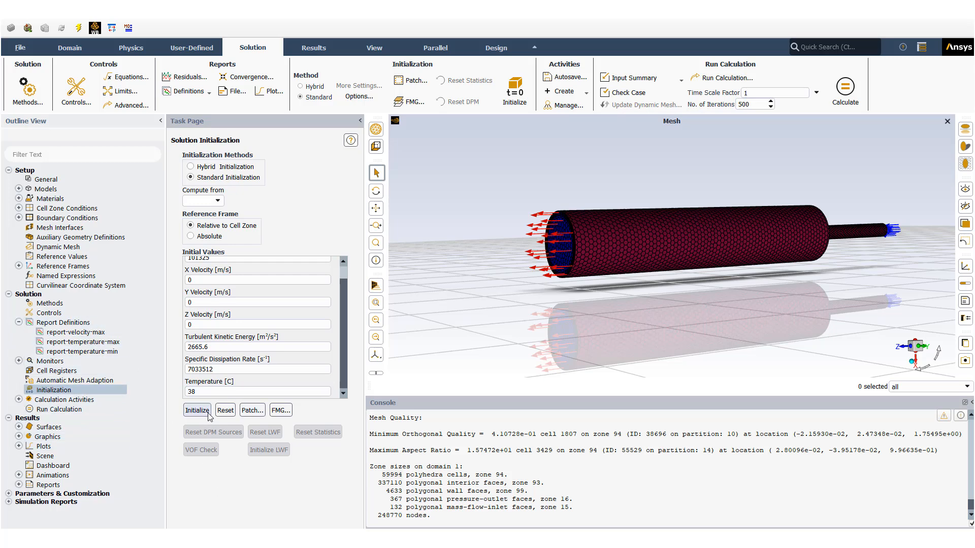
Review the YZ plane definition of the plane-symmetry surface and its location in the pipe domain.
left_click(73, 410)
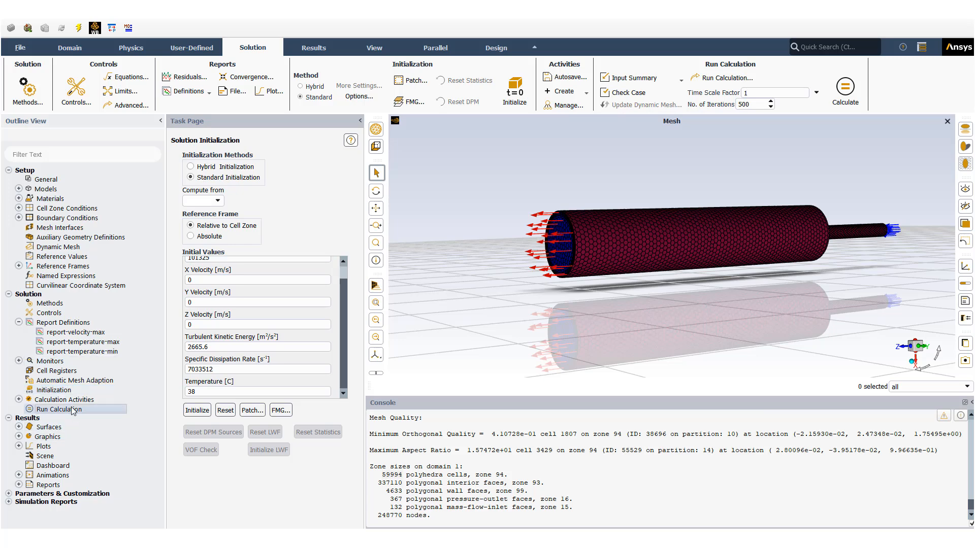
left_click(19, 427)
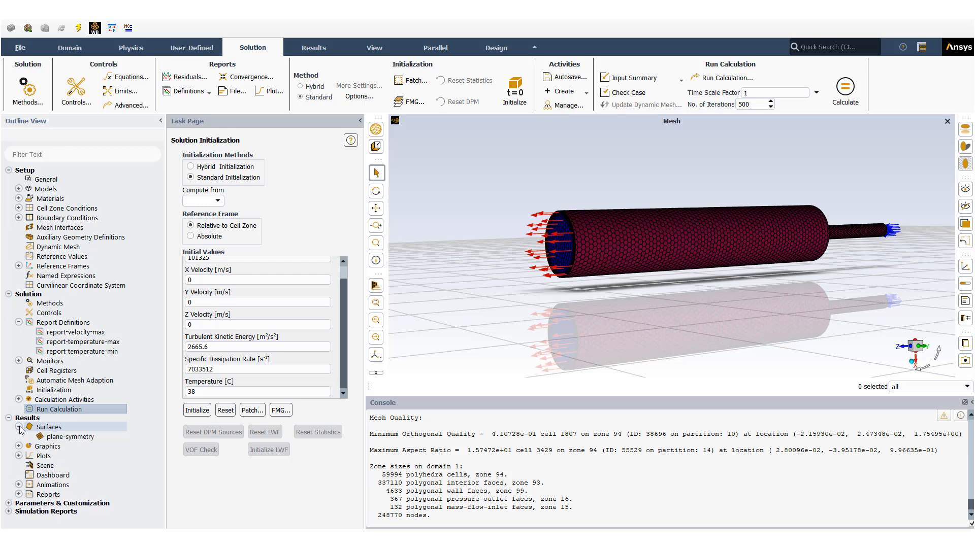
double_click(76, 439)
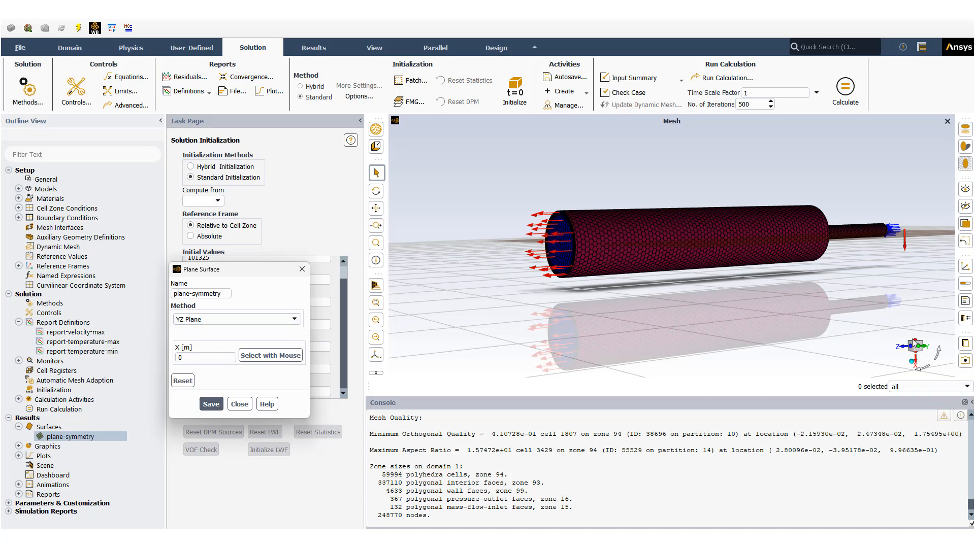
left_click_drag(652, 336, 702, 242)
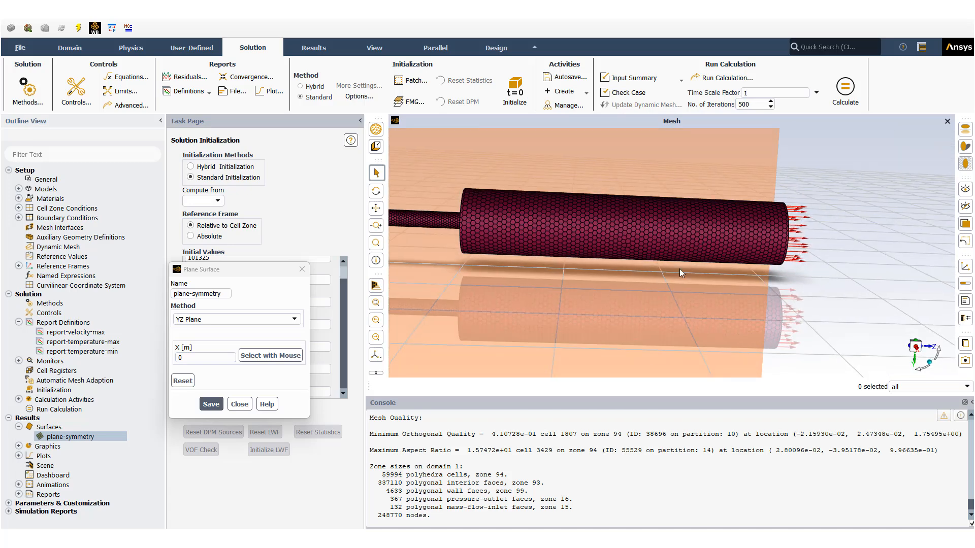
Turn off the ground grid and reflections, and view the plane-symmetry surface head-on along the X axis.
left_click(965, 164)
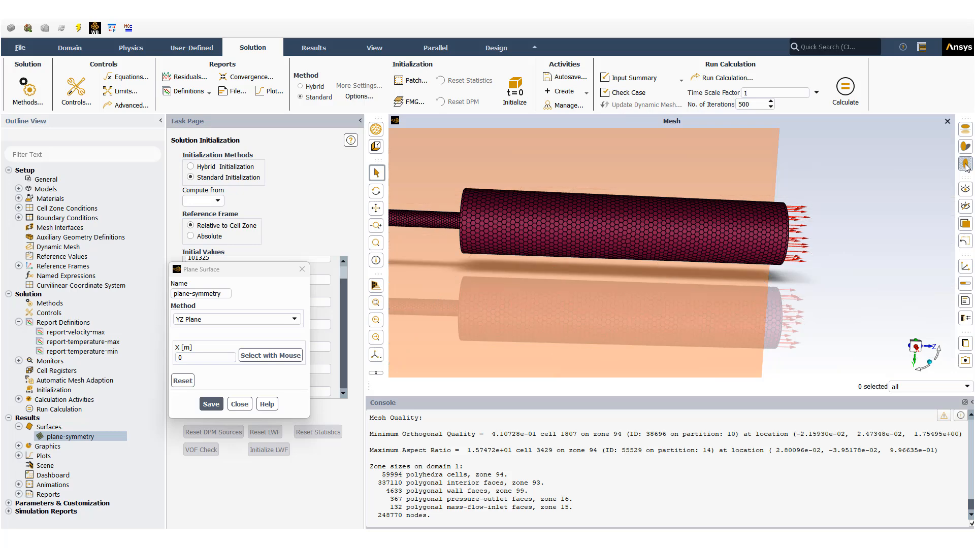
left_click(966, 133)
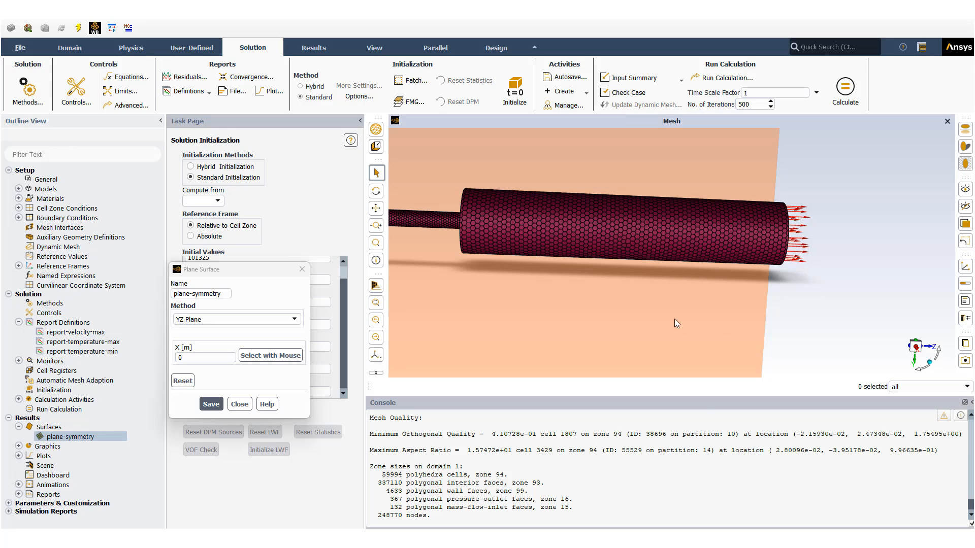
left_click_drag(675, 319, 853, 351)
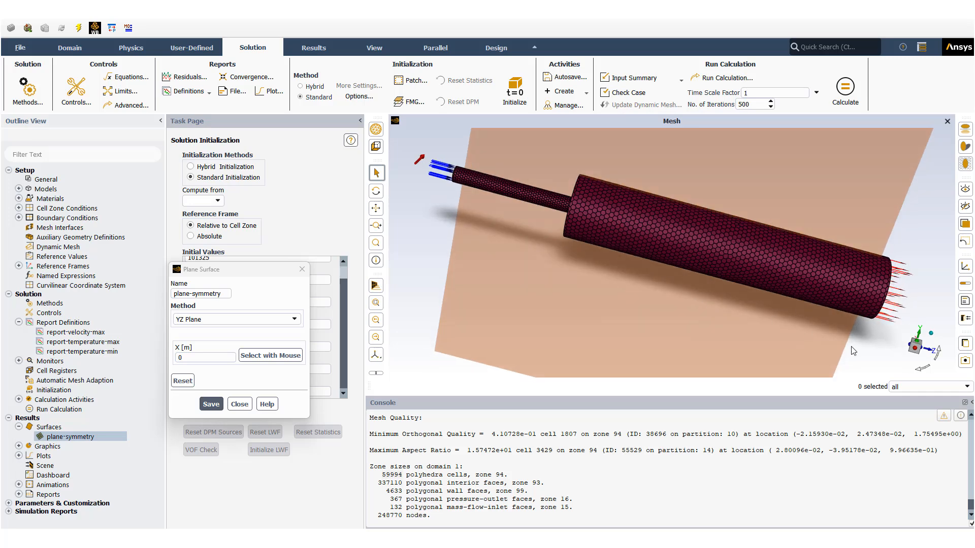
left_click(915, 349)
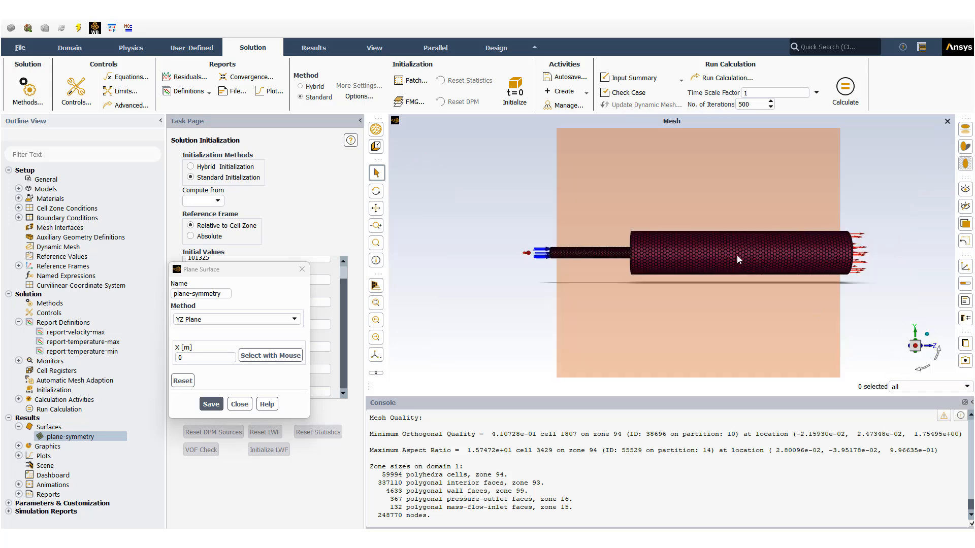
left_click(240, 404)
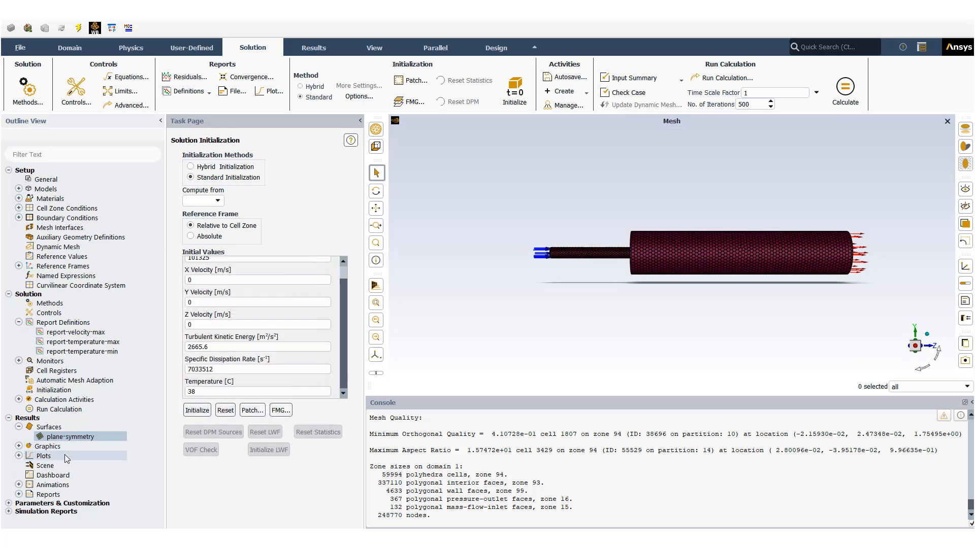
Display the contour-temperature plot of static temperature on the plane-symmetry surface.
left_click(19, 427)
left_click(19, 437)
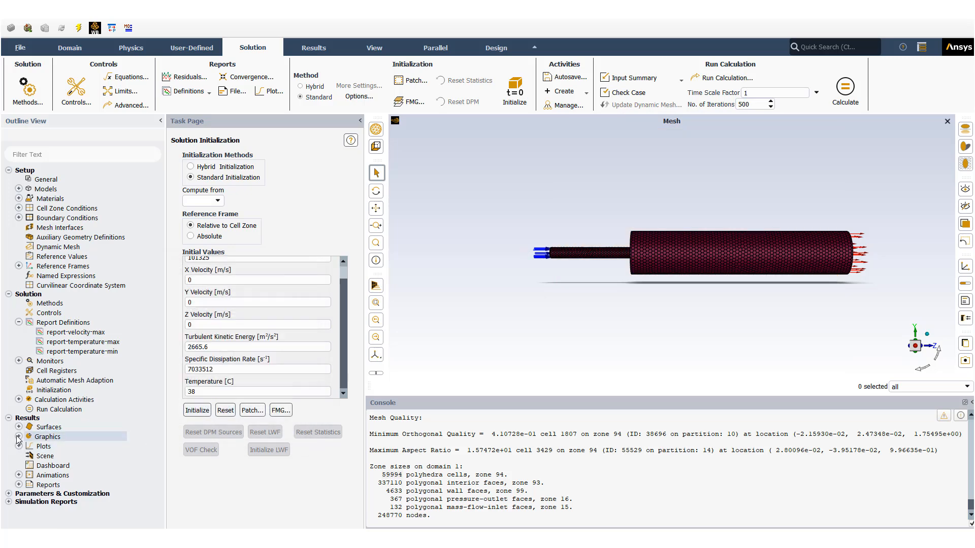
left_click(29, 456)
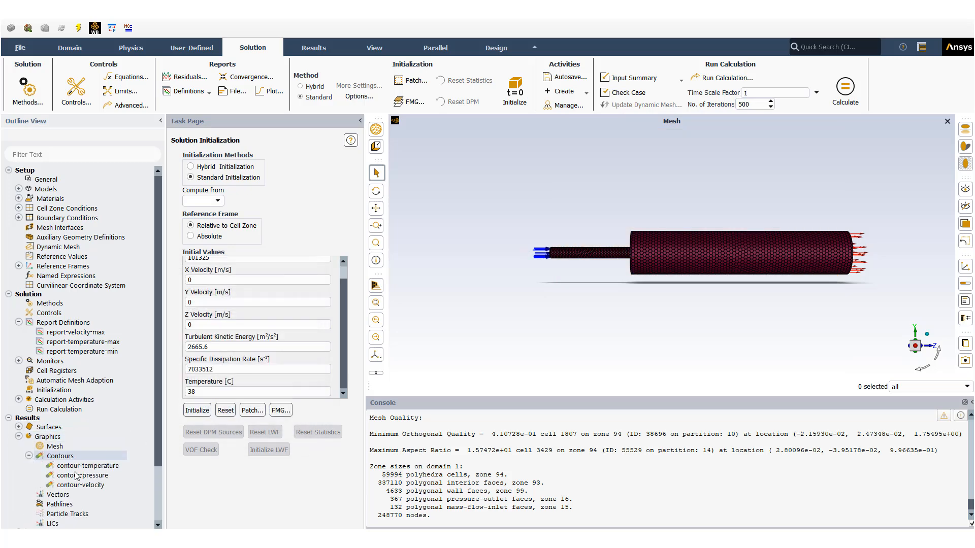
left_click(93, 466)
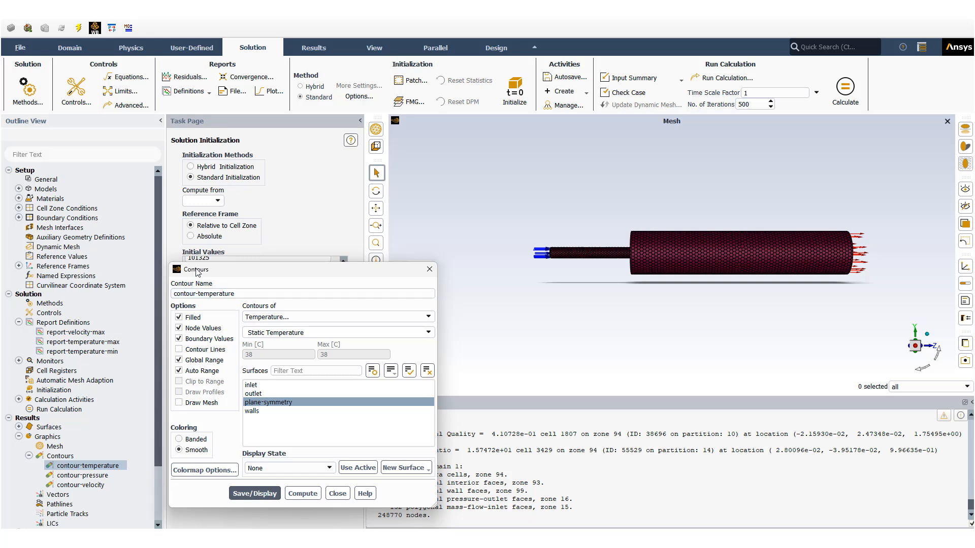
left_click_drag(196, 273, 115, 193)
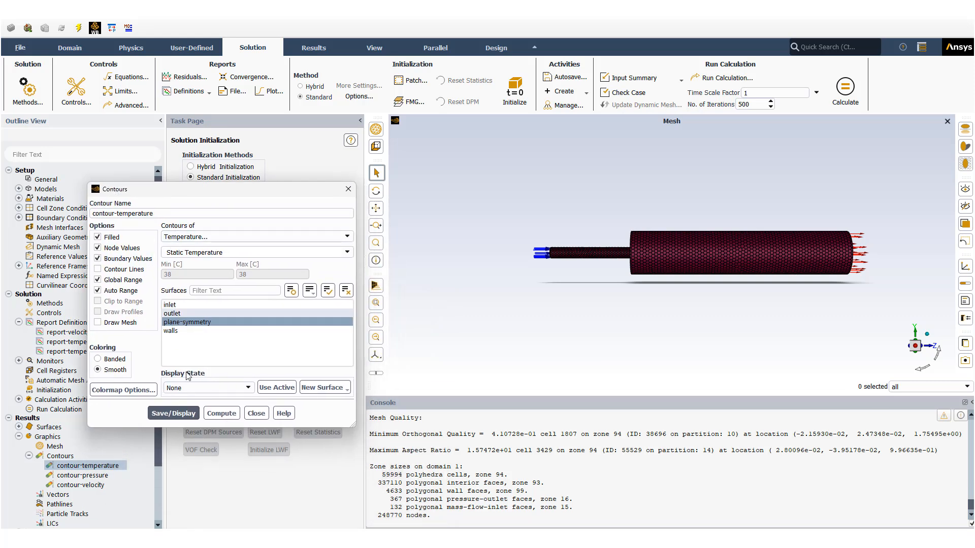
left_click(173, 414)
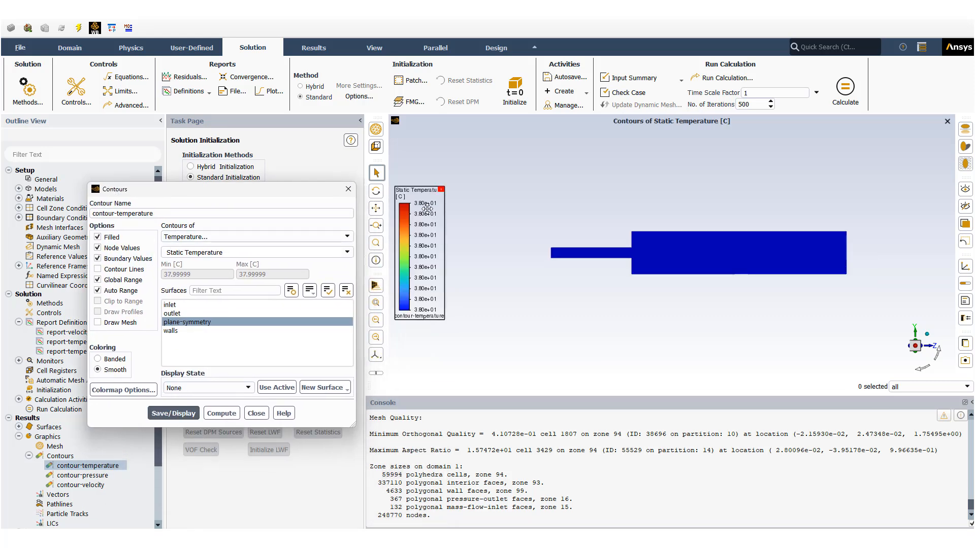
left_click(256, 413)
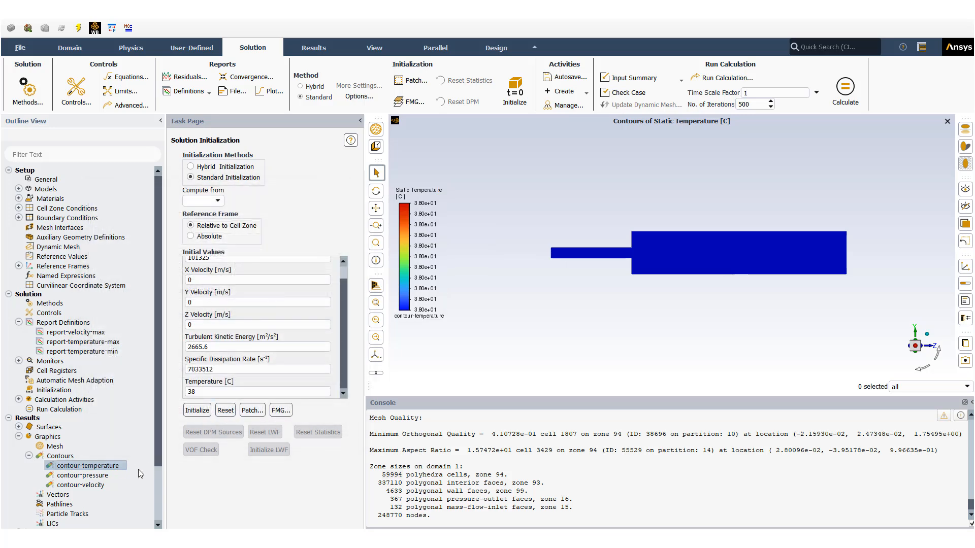
Display the contour-pressure plot of static pressure, then the contour-velocity plot of velocity magnitude, on the plane-symmetry surface.
double_click(94, 475)
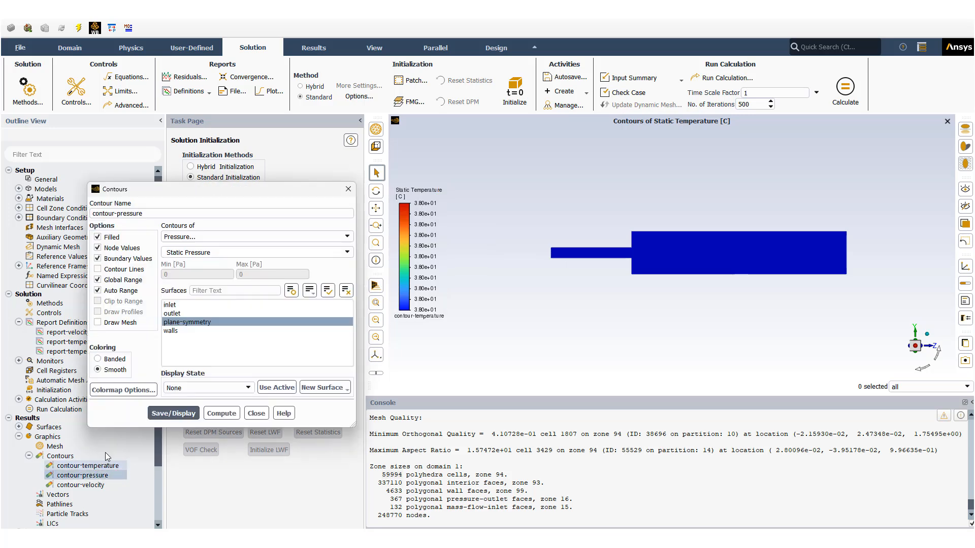
left_click(173, 413)
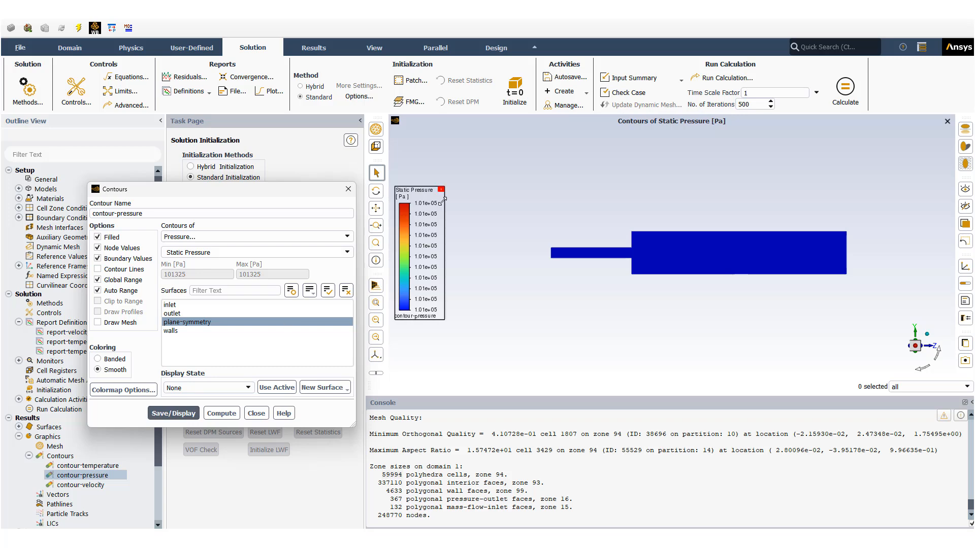
left_click(256, 413)
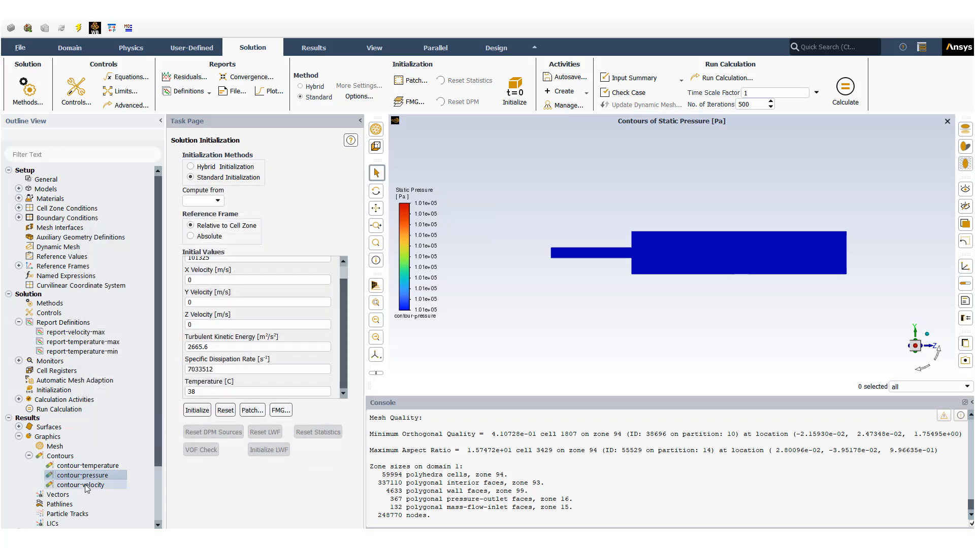
double_click(86, 485)
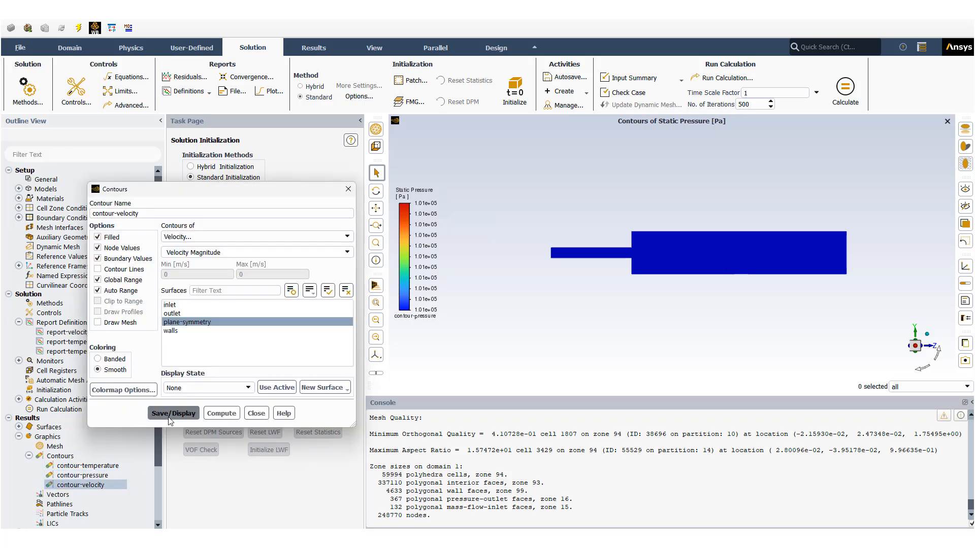
left_click(170, 420)
left_click(257, 414)
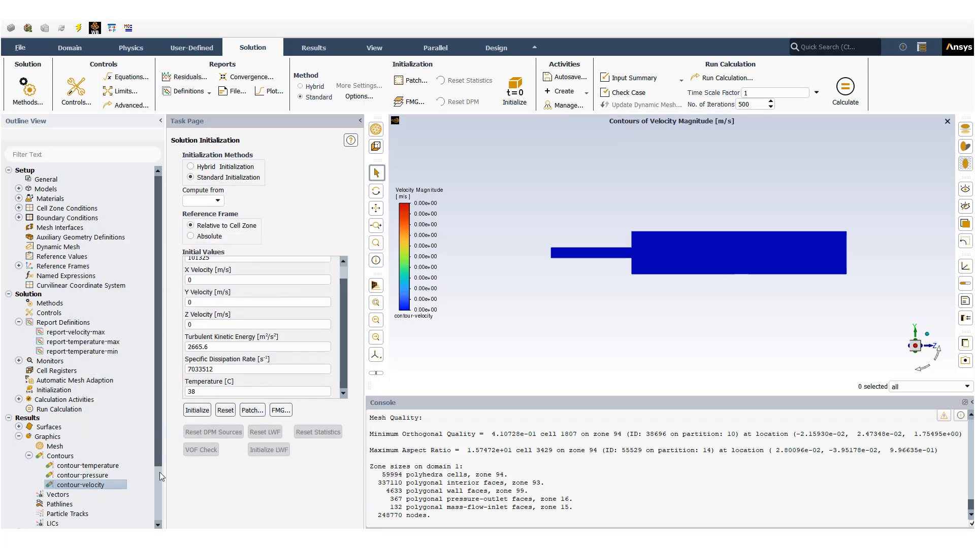
left_click(19, 437)
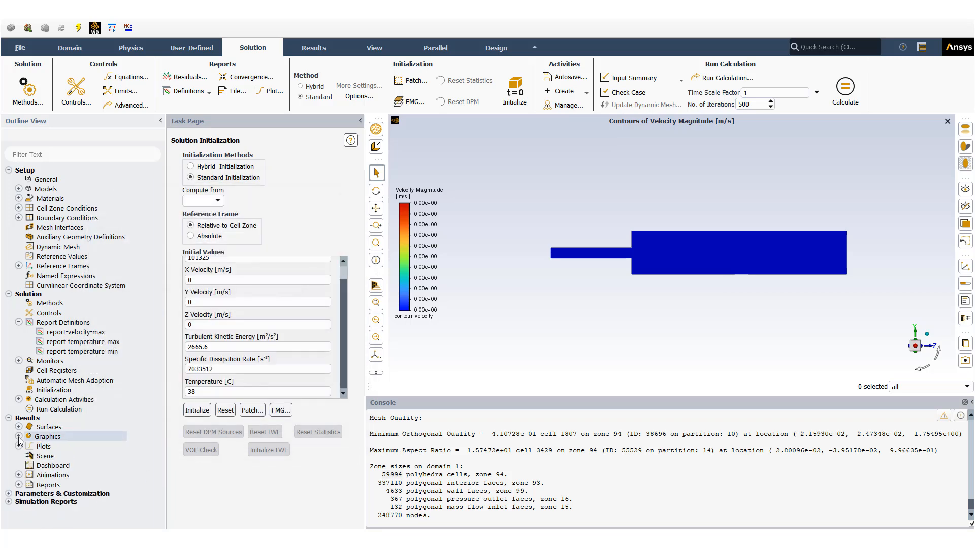
Run the calculation for 500 iterations with the automatic time step method and a time scale factor of 1.
left_click(59, 411)
double_click(59, 411)
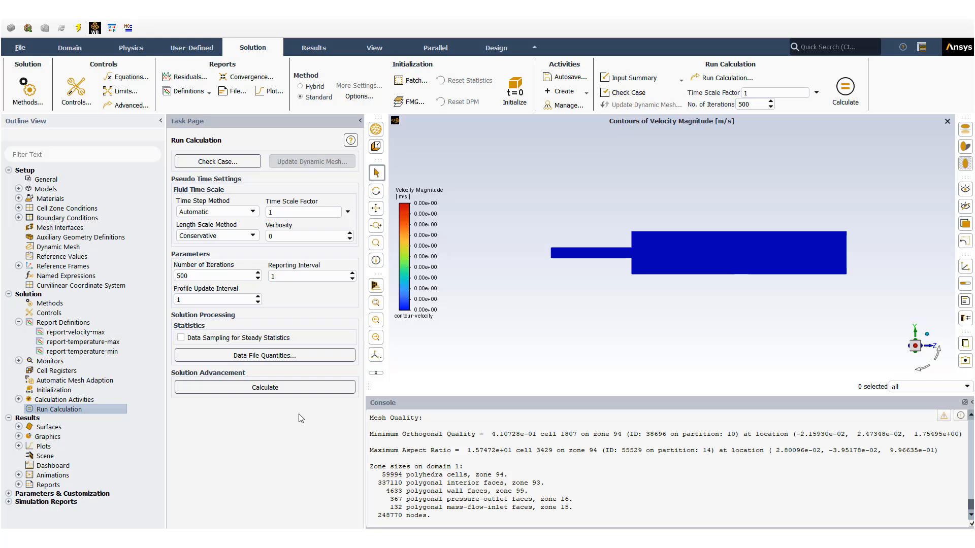
left_click(313, 388)
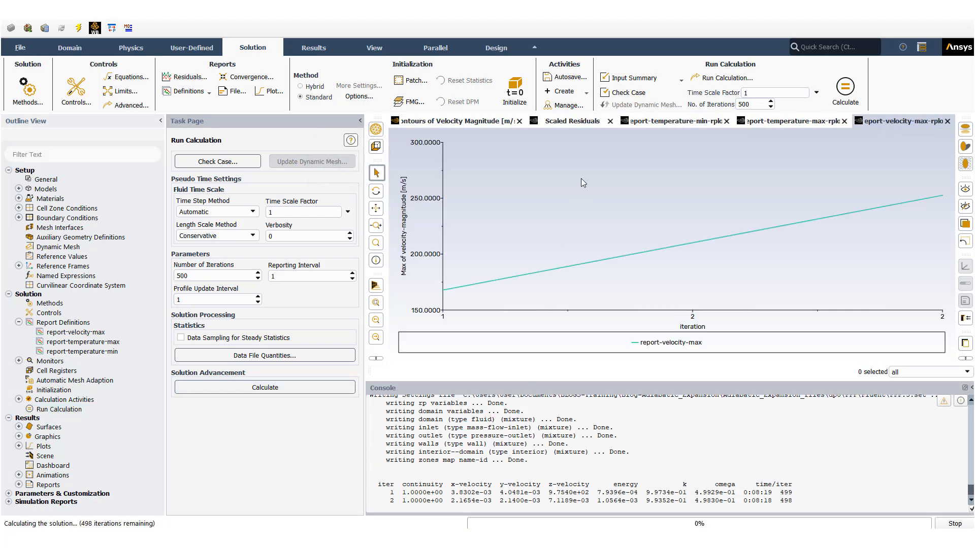
Monitor the scaled residuals and the minimum temperature, maximum temperature and maximum velocity plots until the calculation finishes.
left_click(574, 121)
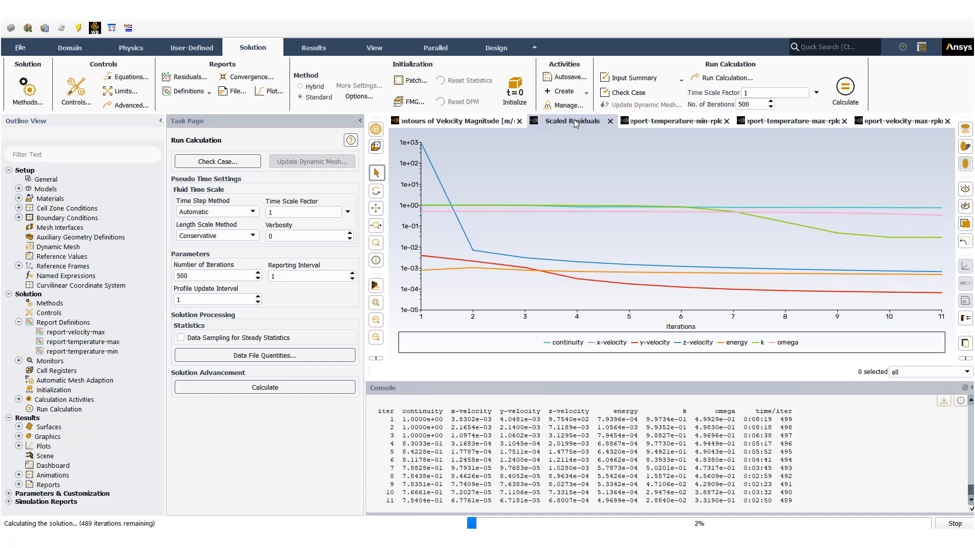
left_click(643, 125)
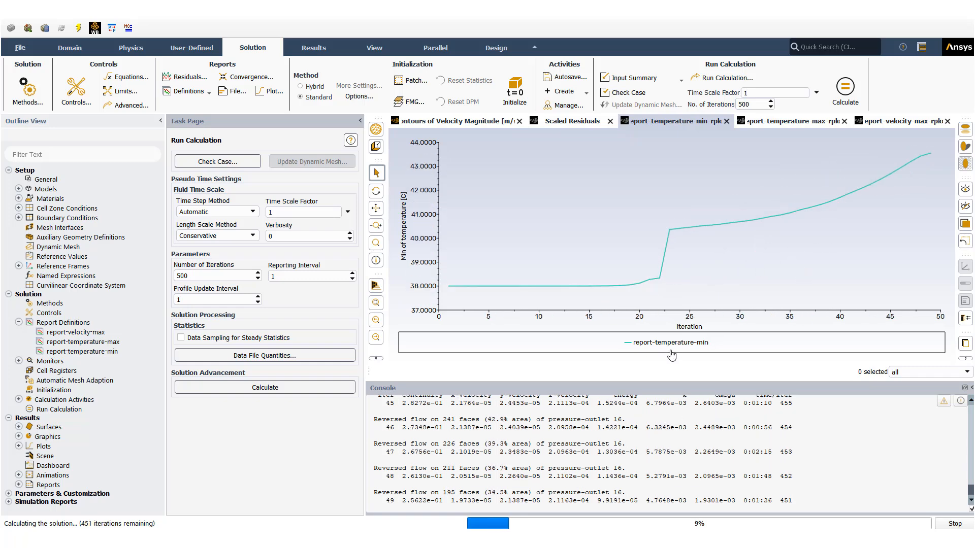
left_click(809, 127)
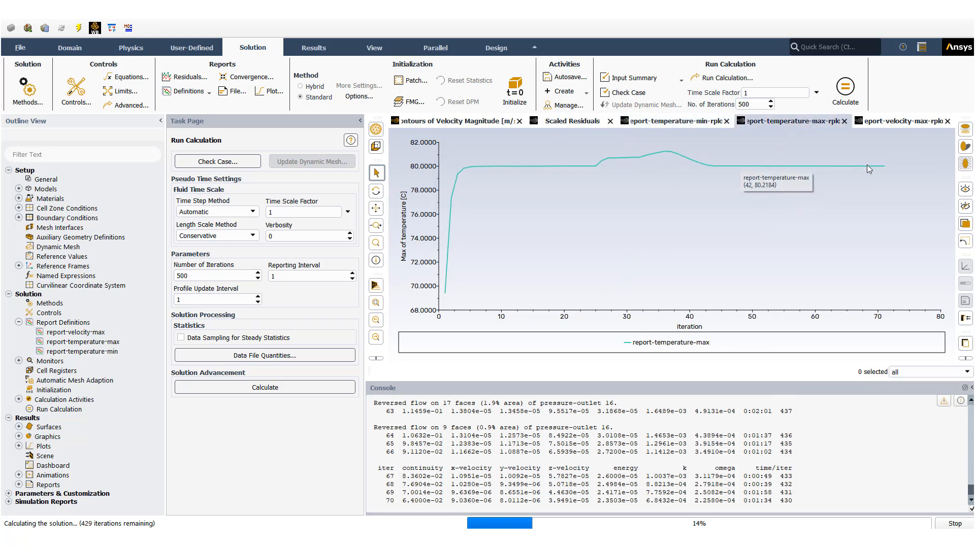
mouse_move(867, 166)
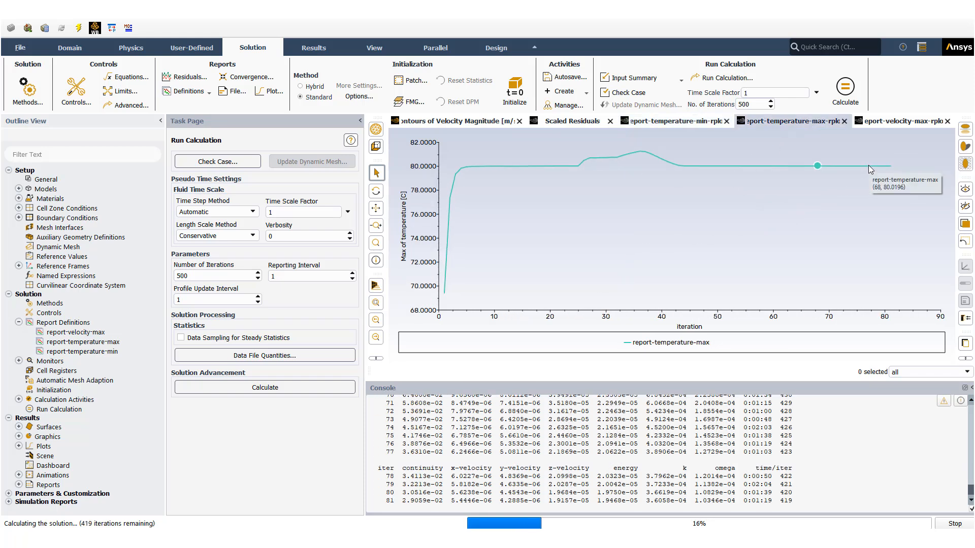
left_click(882, 123)
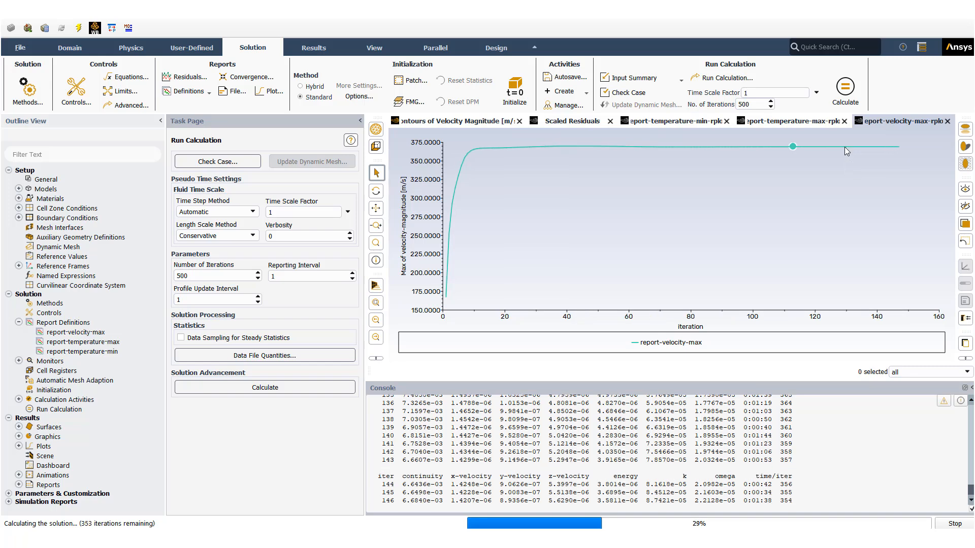
left_click(812, 123)
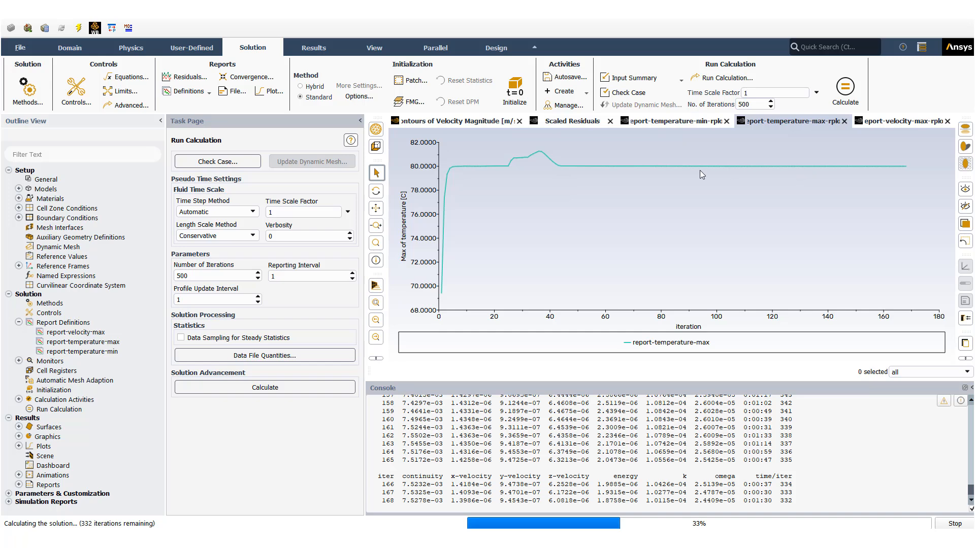
mouse_move(905, 169)
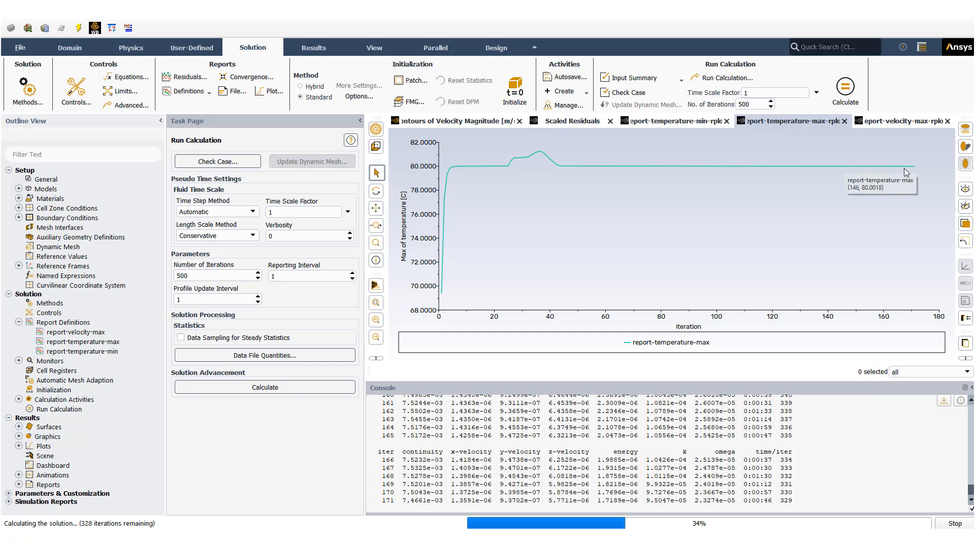
left_click(670, 121)
mouse_move(770, 265)
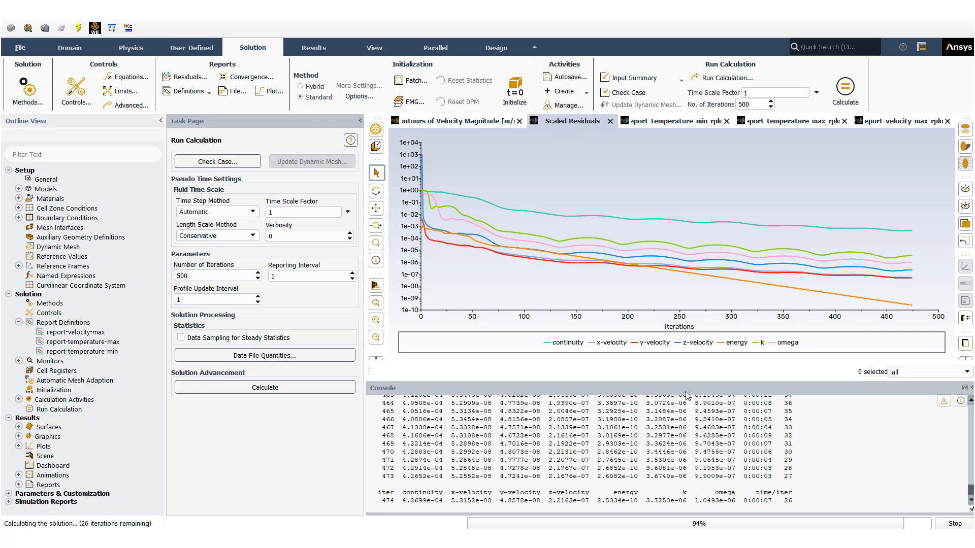
left_click(693, 122)
mouse_move(878, 143)
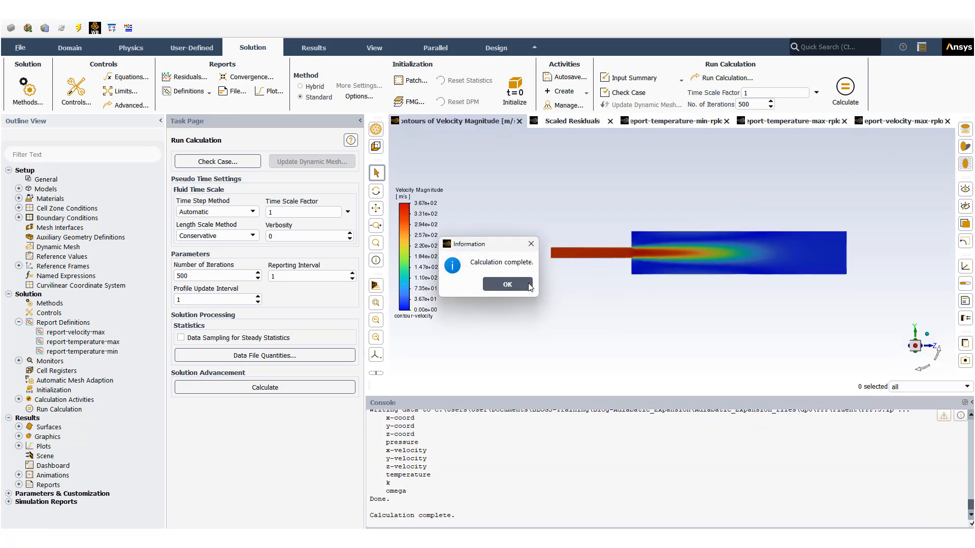
left_click(528, 286)
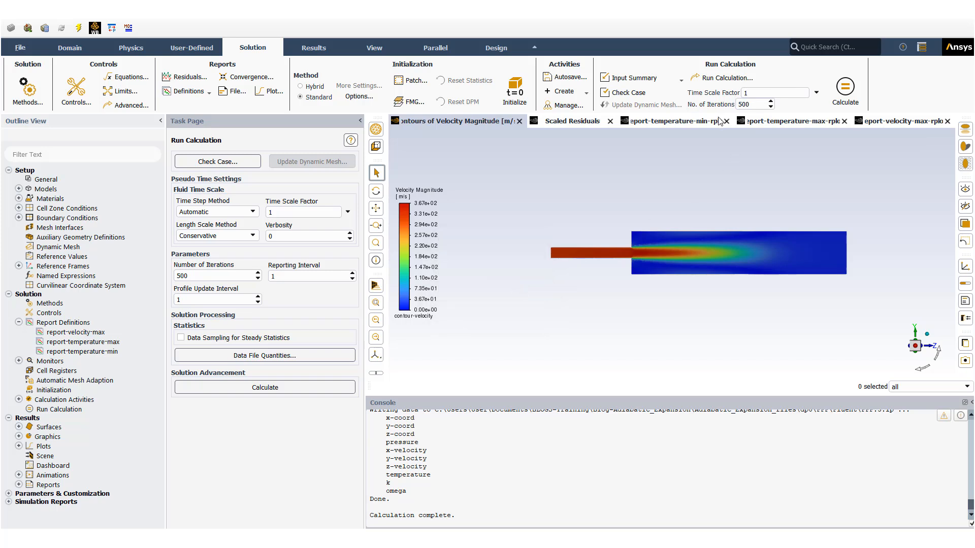
Read the final values on the minimum temperature, maximum temperature and maximum velocity plots, and examine the velocity magnitude contours.
left_click(680, 123)
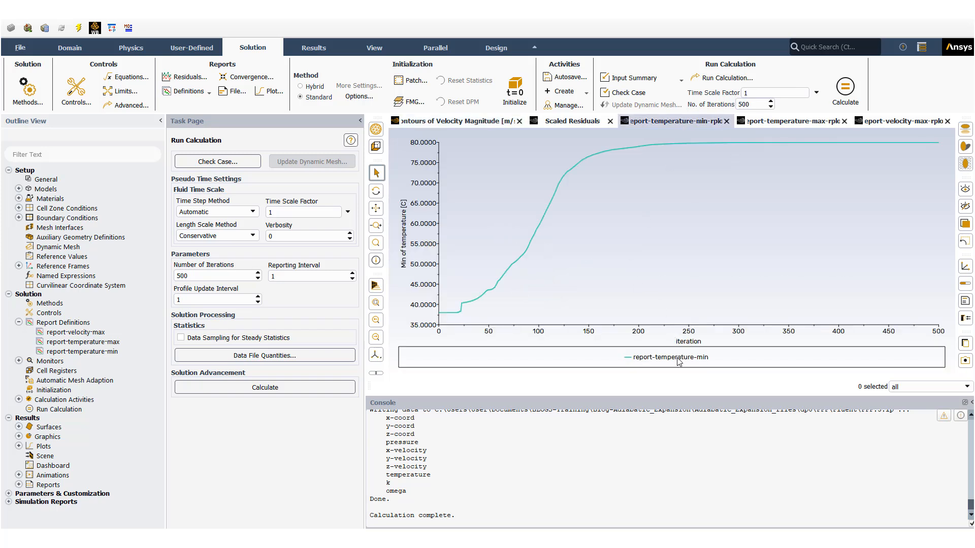
mouse_move(810, 144)
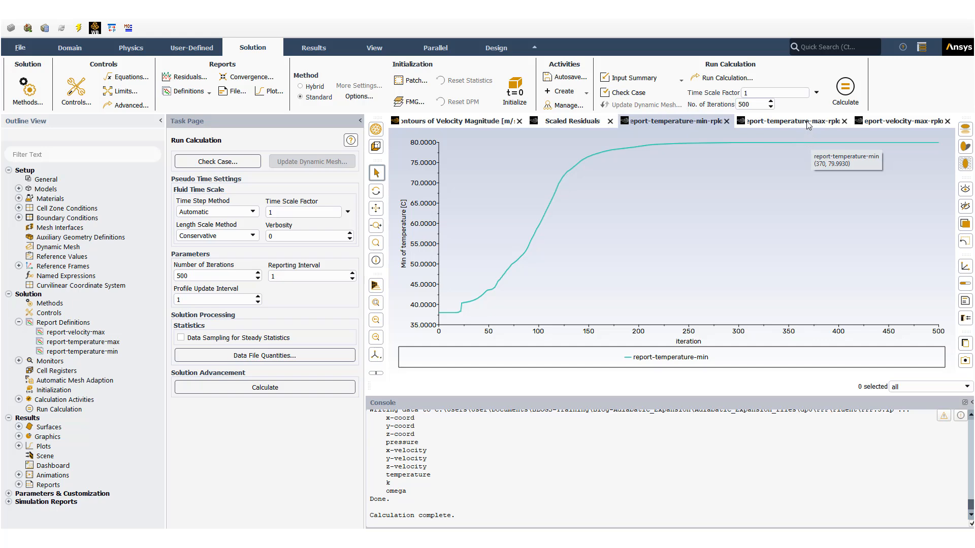
left_click(804, 120)
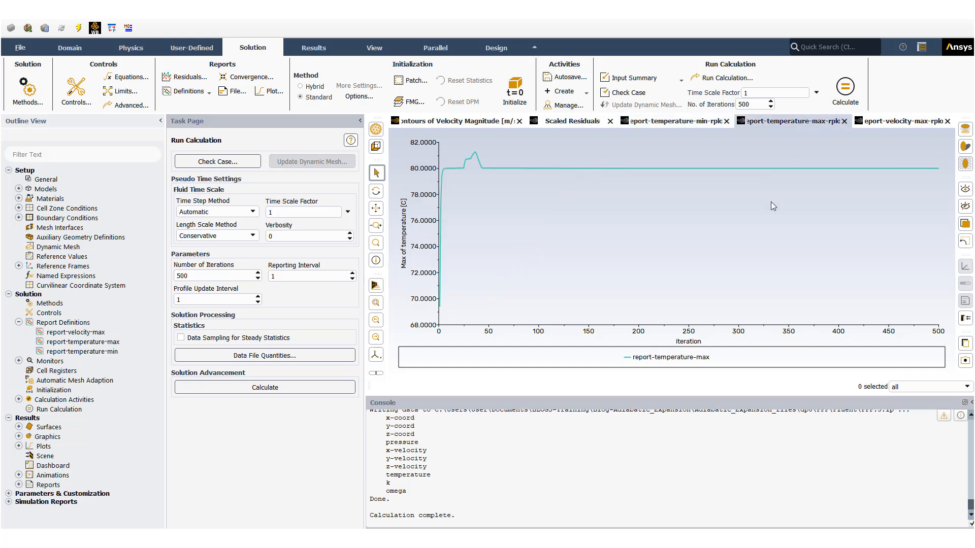
mouse_move(790, 169)
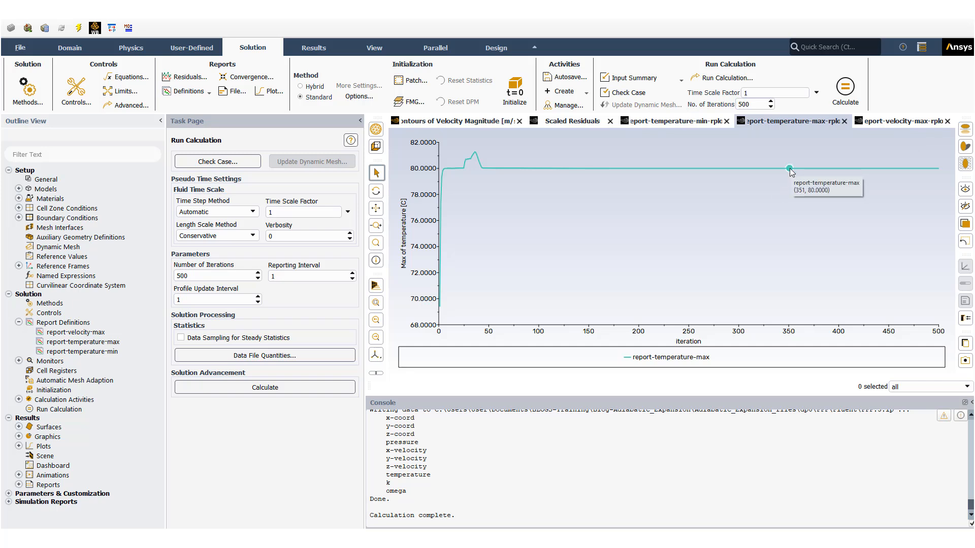
left_click(924, 121)
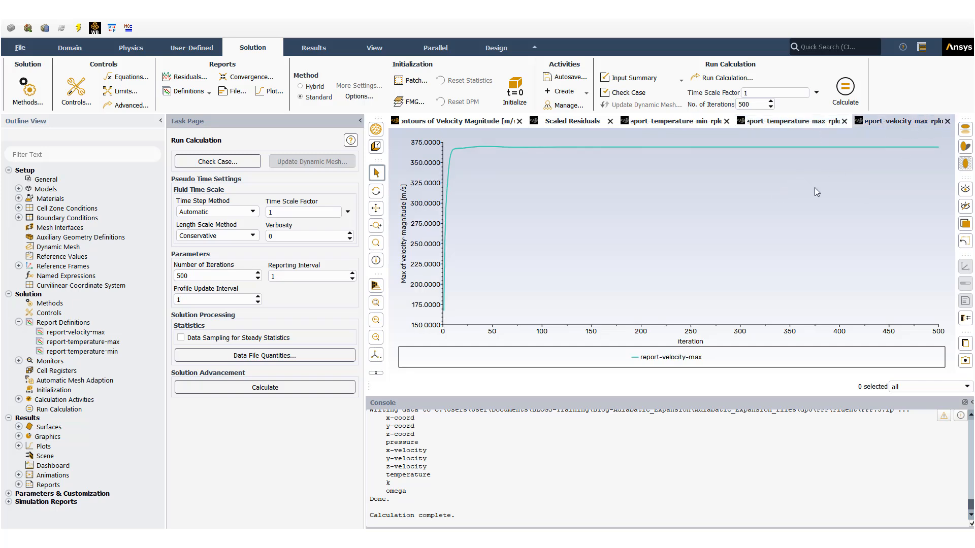
mouse_move(838, 150)
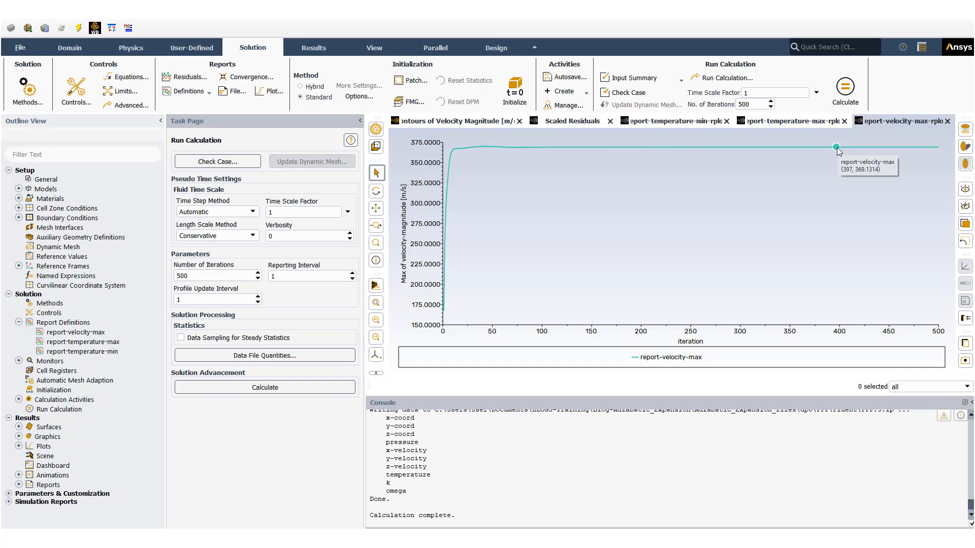
left_click(449, 120)
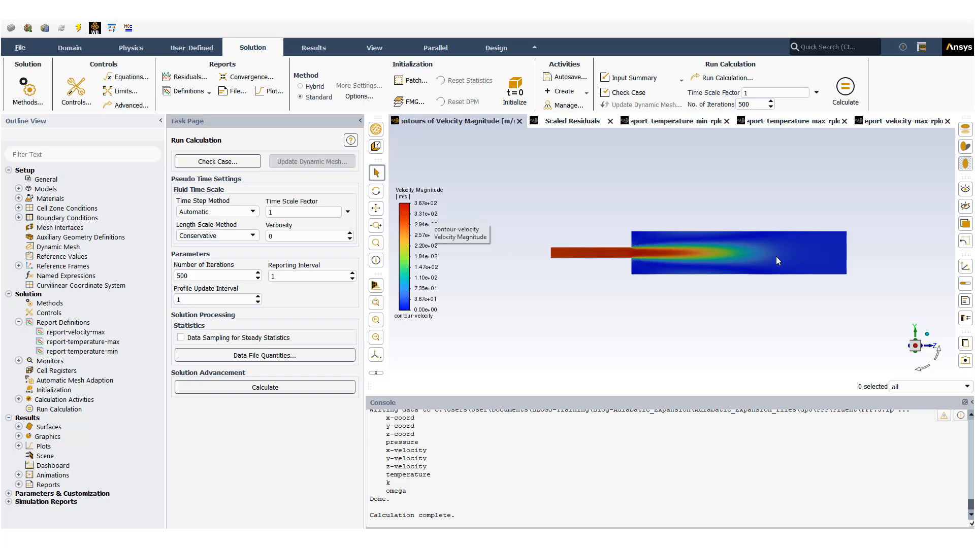
Display the solved contour-temperature plot of static temperature on the plane-symmetry surface and examine it up close.
left_click(19, 436)
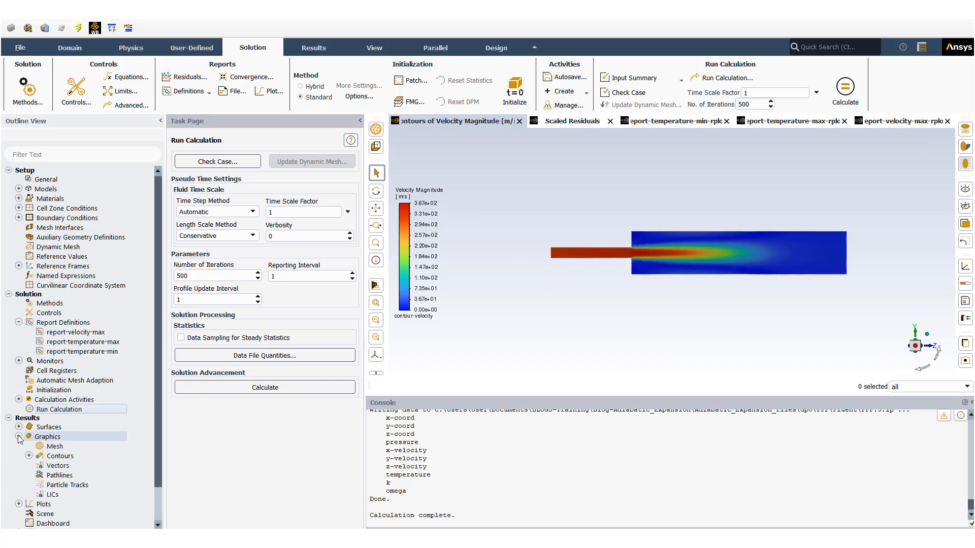
left_click(29, 456)
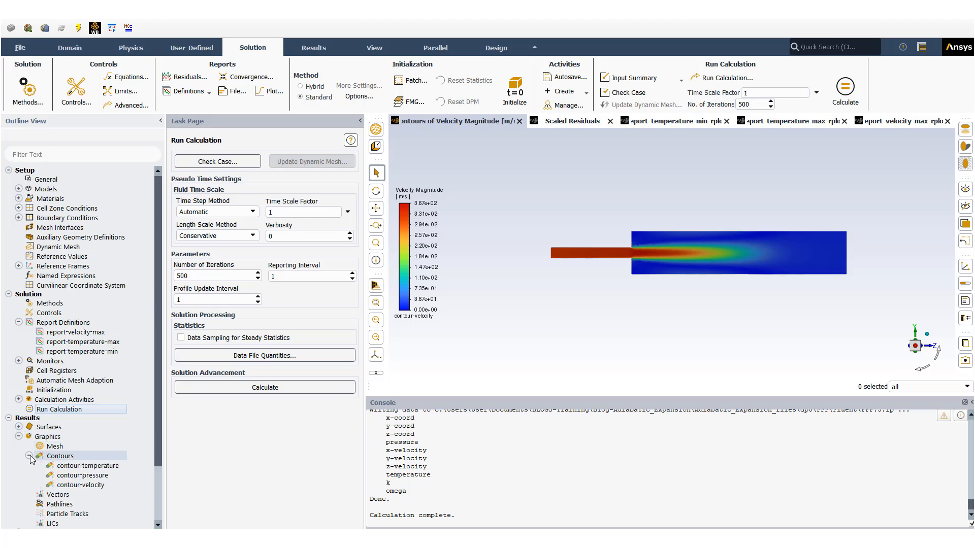
double_click(67, 466)
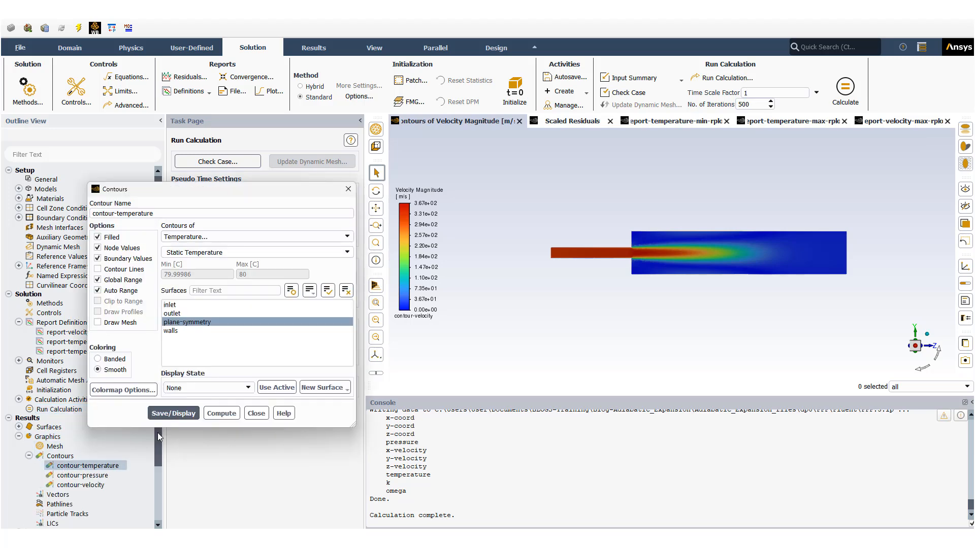
left_click(176, 418)
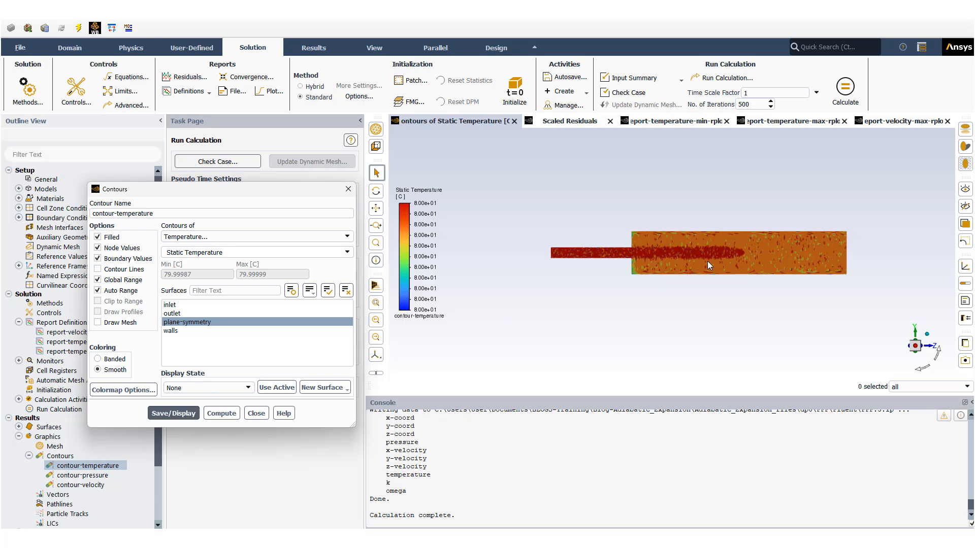
scroll(669, 257, "up", 3)
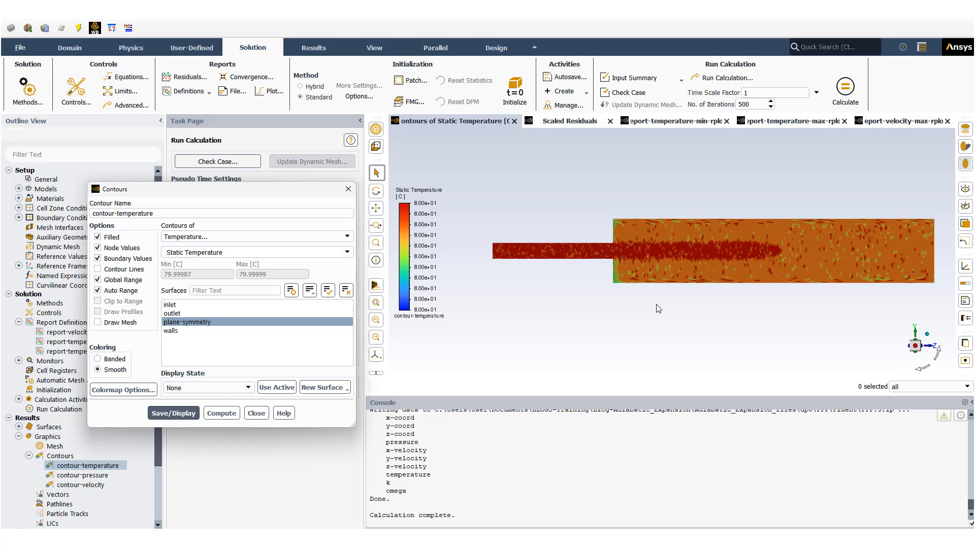
left_click(255, 413)
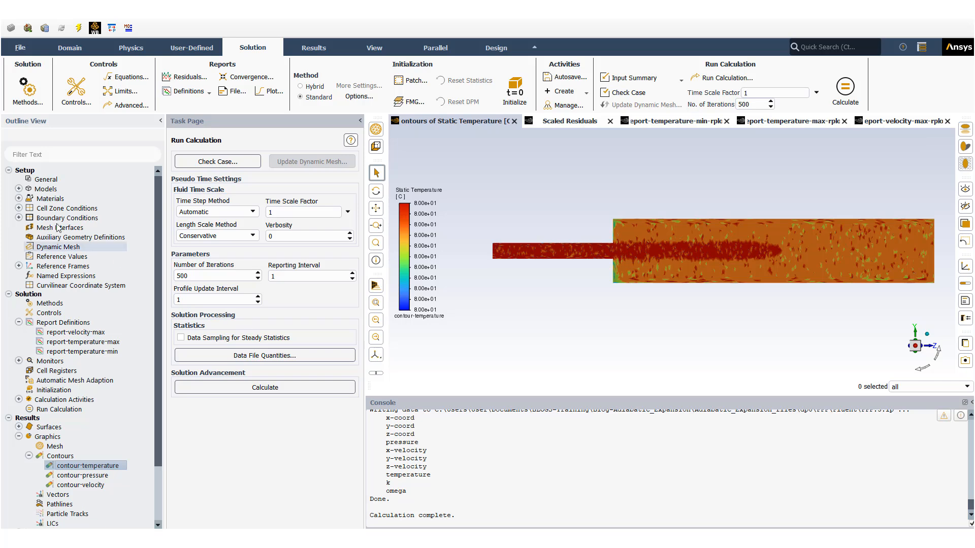
Change the density model of the fluid material air to ideal-gas and verify the saved material setting.
left_click(18, 199)
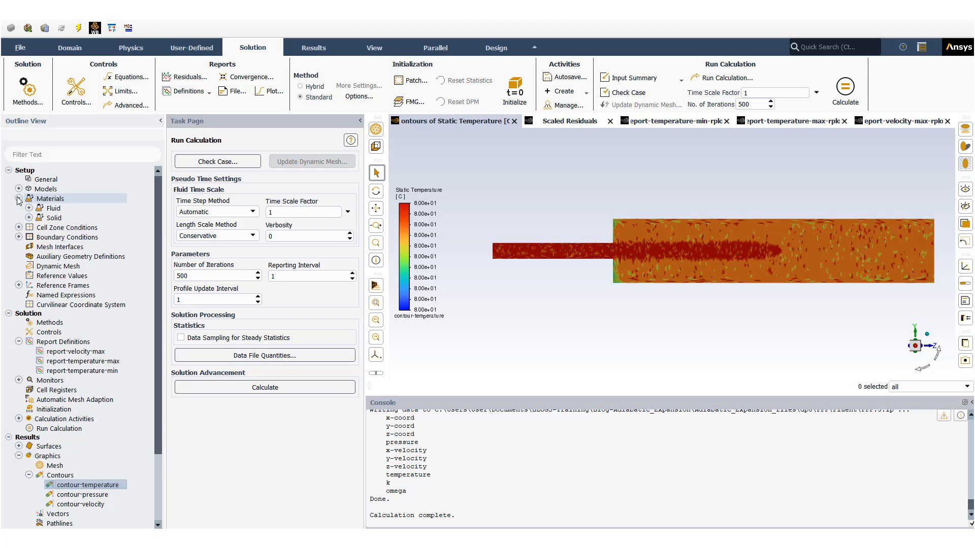
left_click(28, 209)
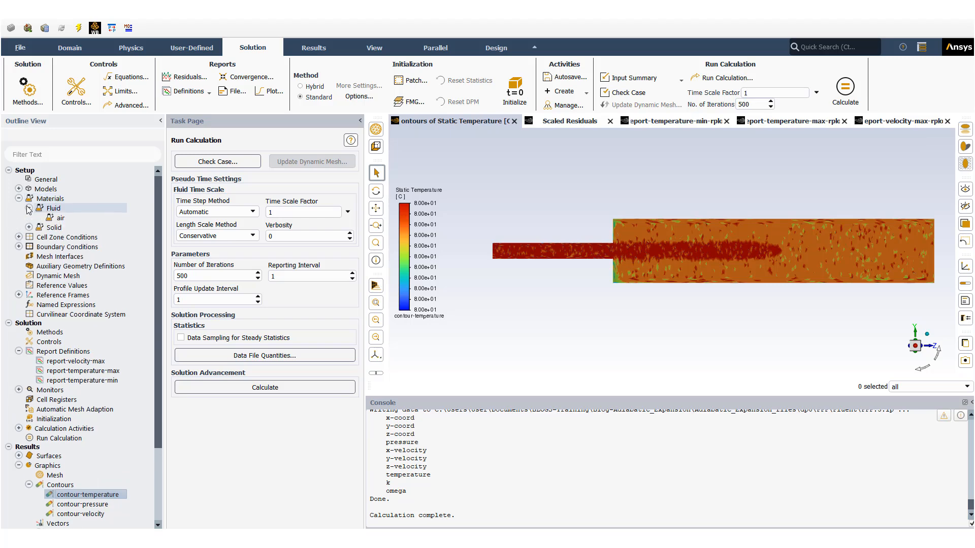
double_click(60, 218)
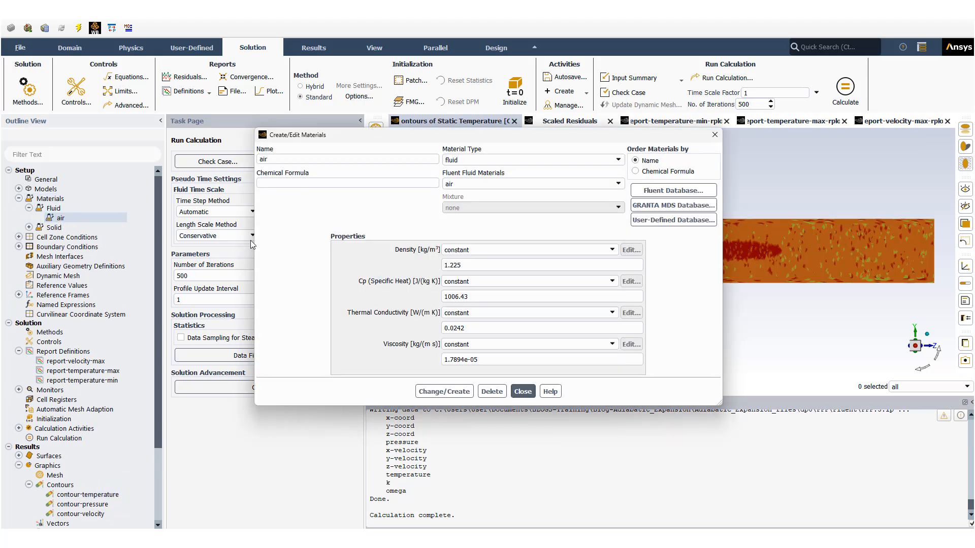
left_click(609, 250)
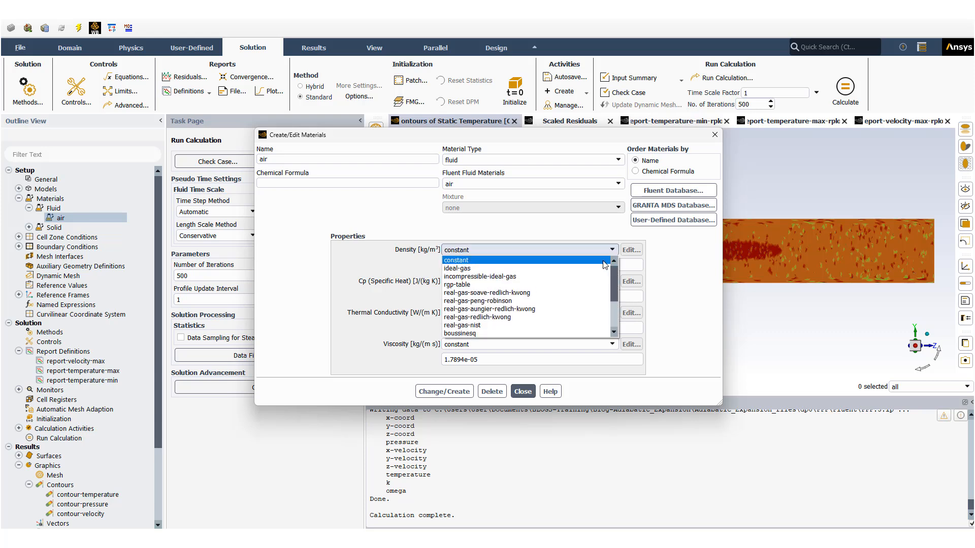
left_click(602, 268)
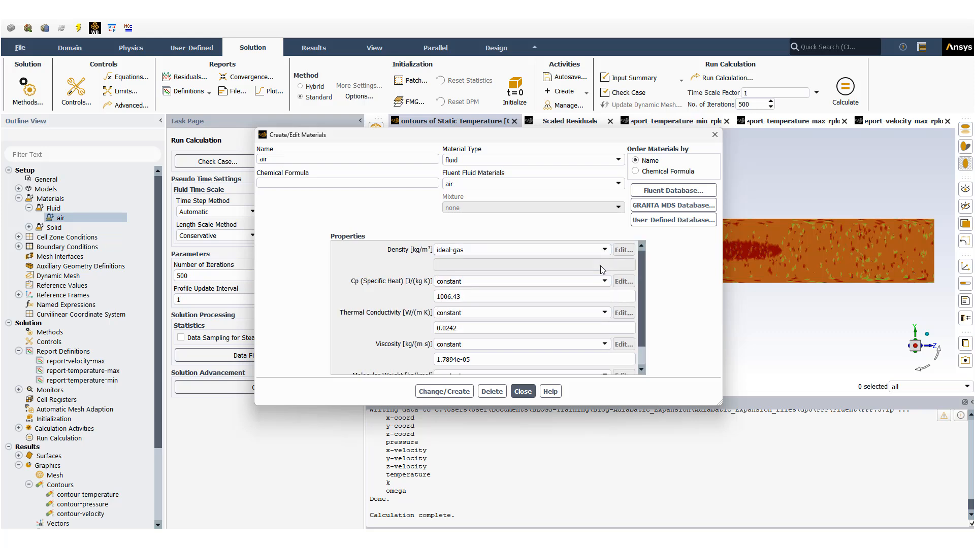
left_click(453, 392)
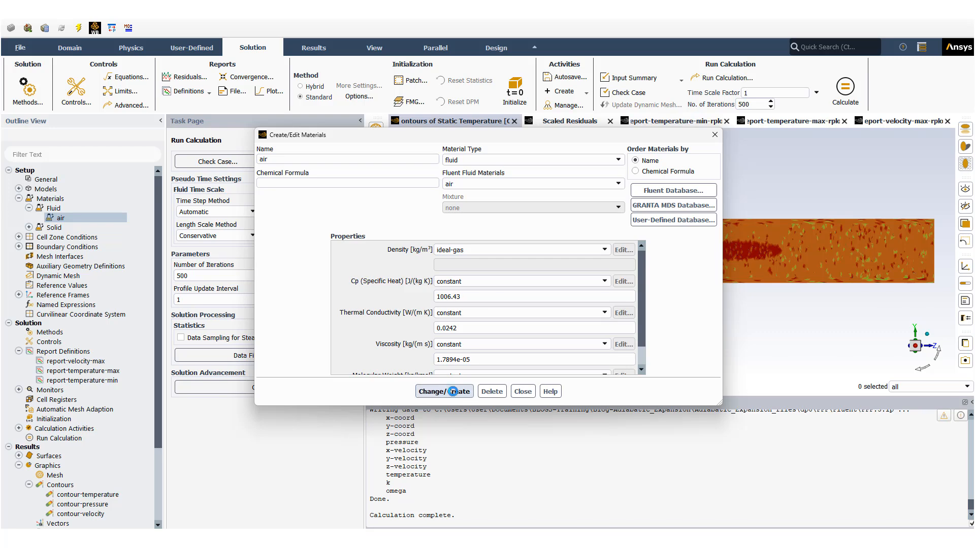
left_click(522, 391)
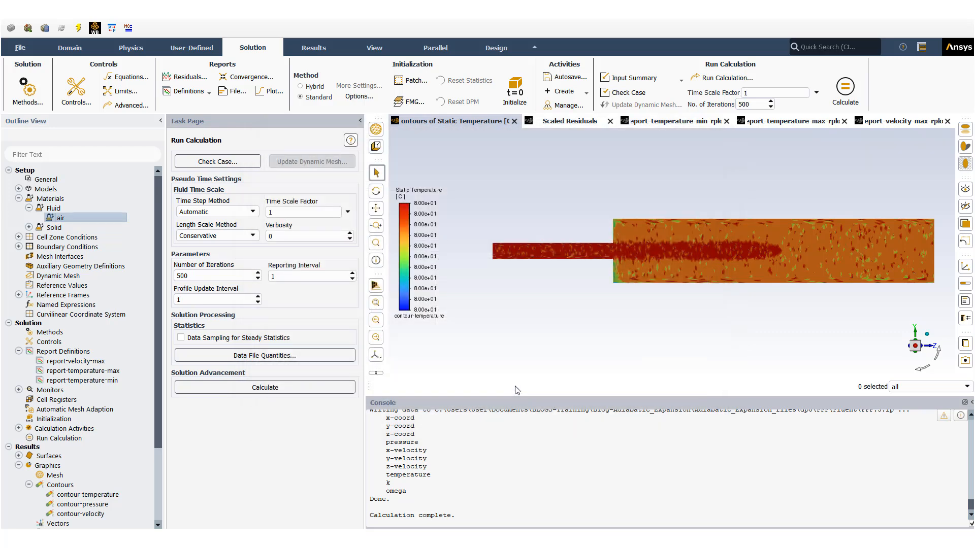
double_click(59, 218)
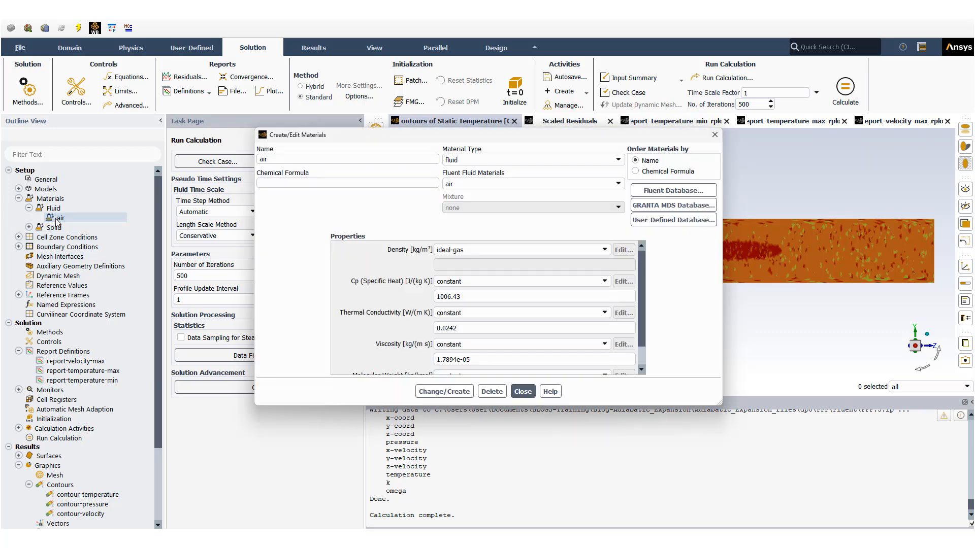
left_click(523, 392)
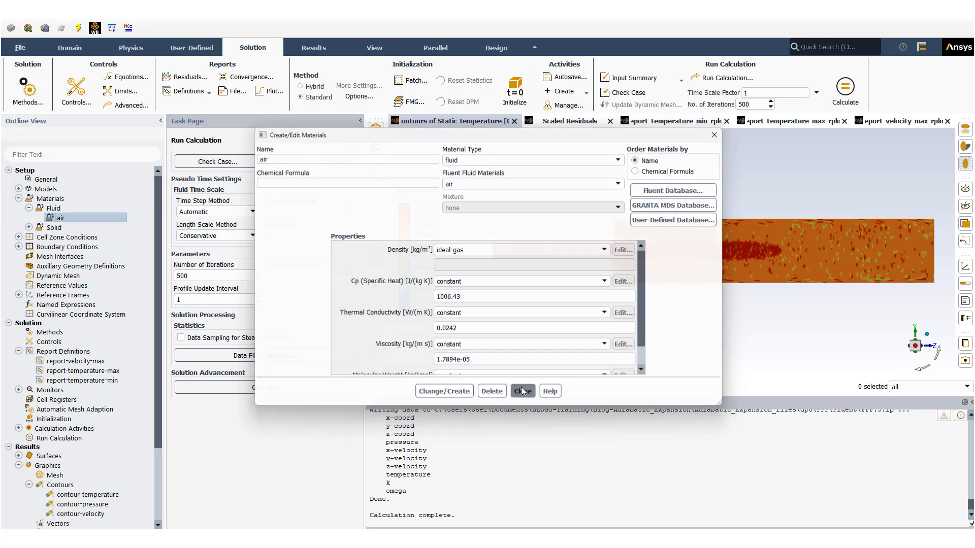
left_click(29, 209)
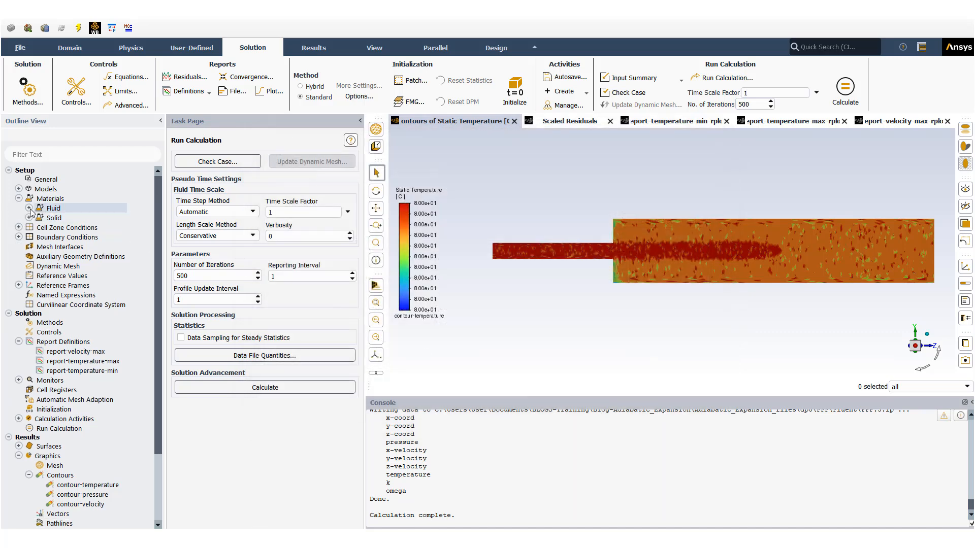
Reinitialize the solution with standard initialization at 38 C, discarding the unsaved constant-density data.
left_click(60, 410)
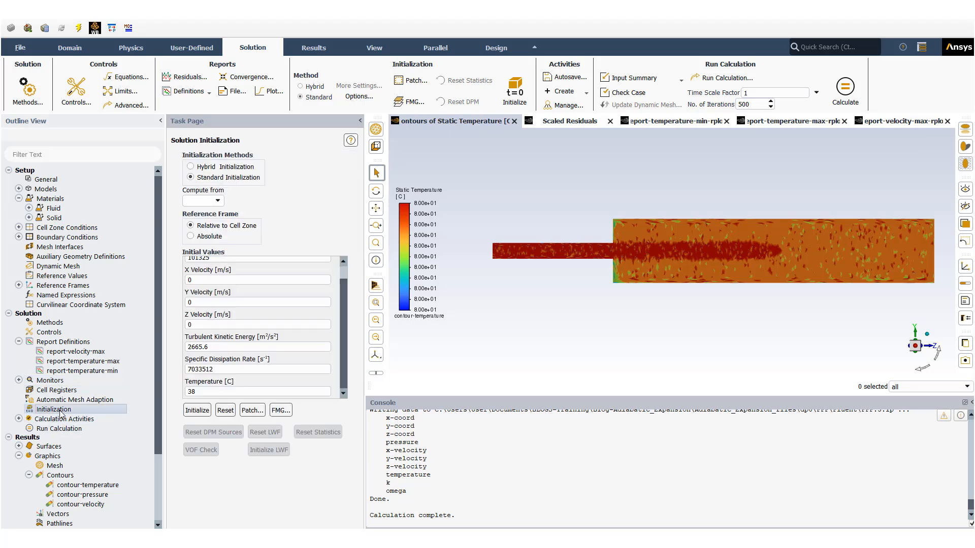
left_click(197, 410)
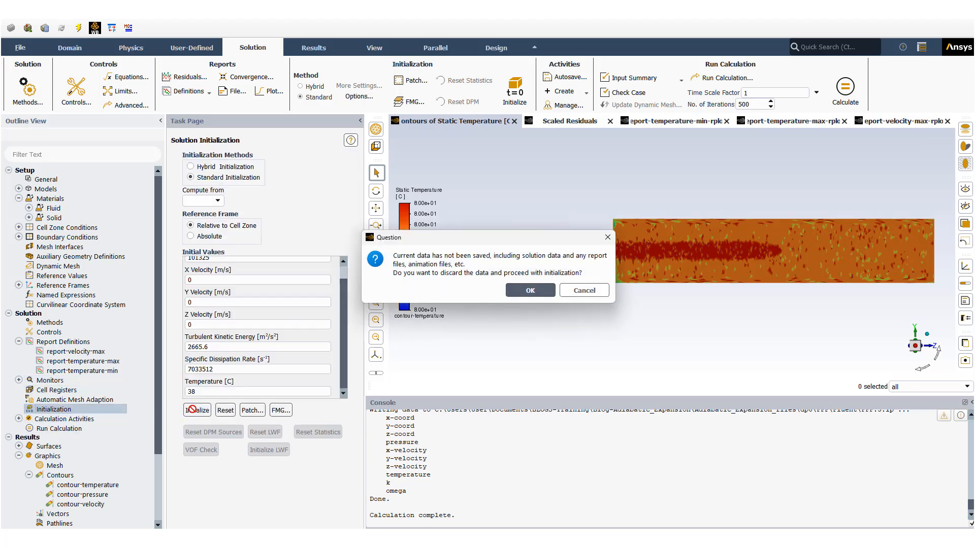
left_click(531, 291)
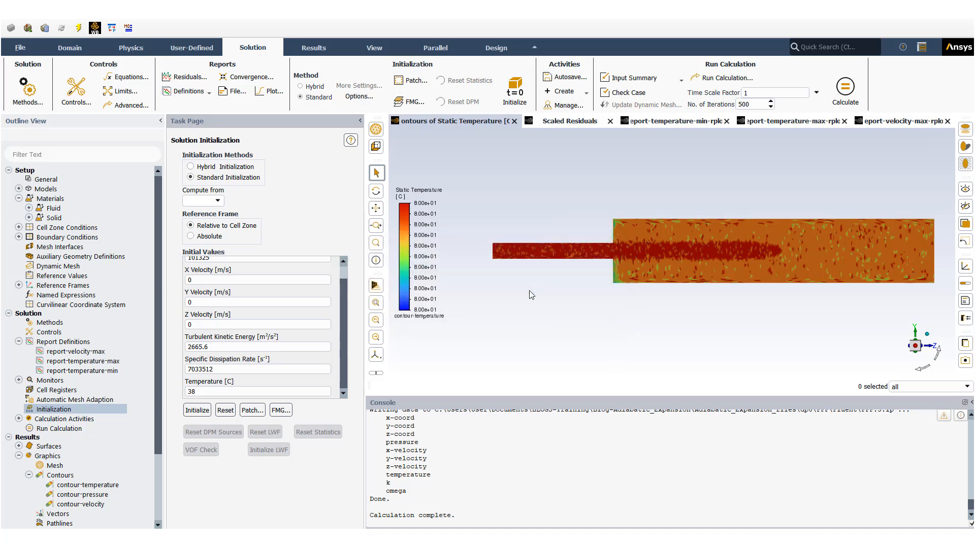
left_click(571, 122)
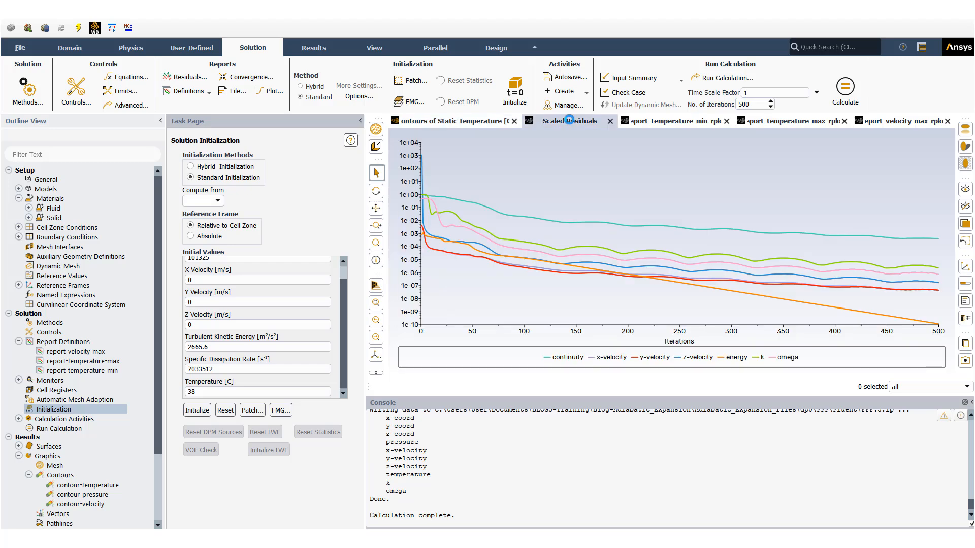
Display the contour-temperature plot of static temperature on the plane-symmetry surface for the initialized field.
left_click(70, 430)
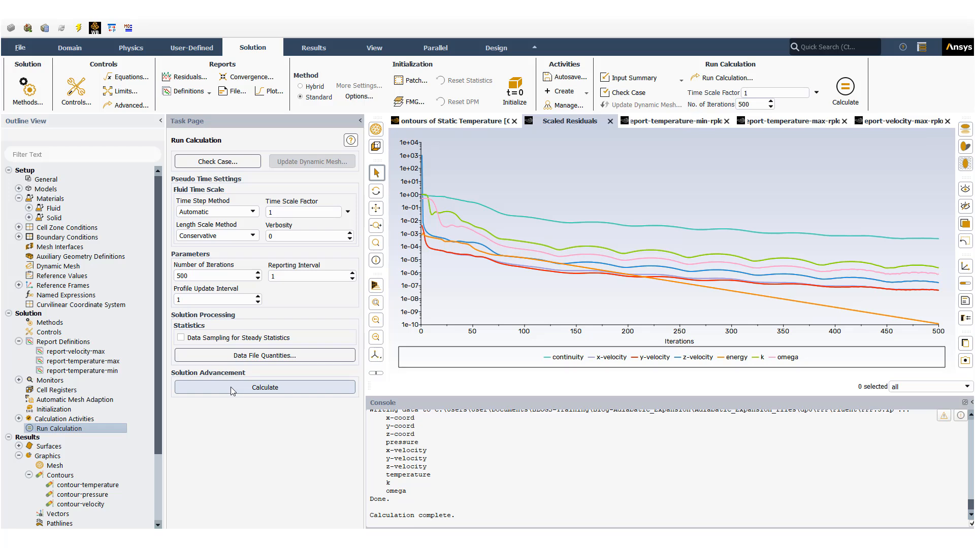
double_click(88, 486)
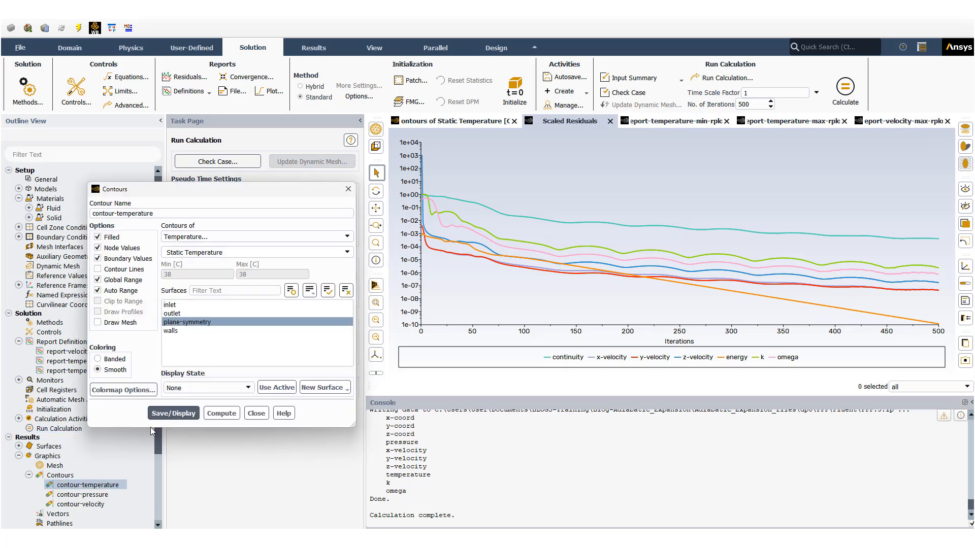
left_click(174, 414)
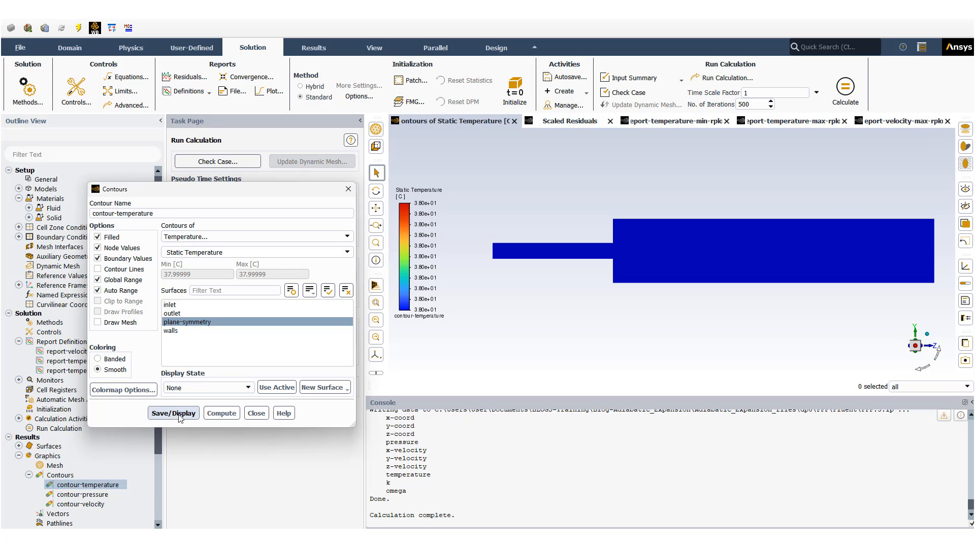
left_click(256, 414)
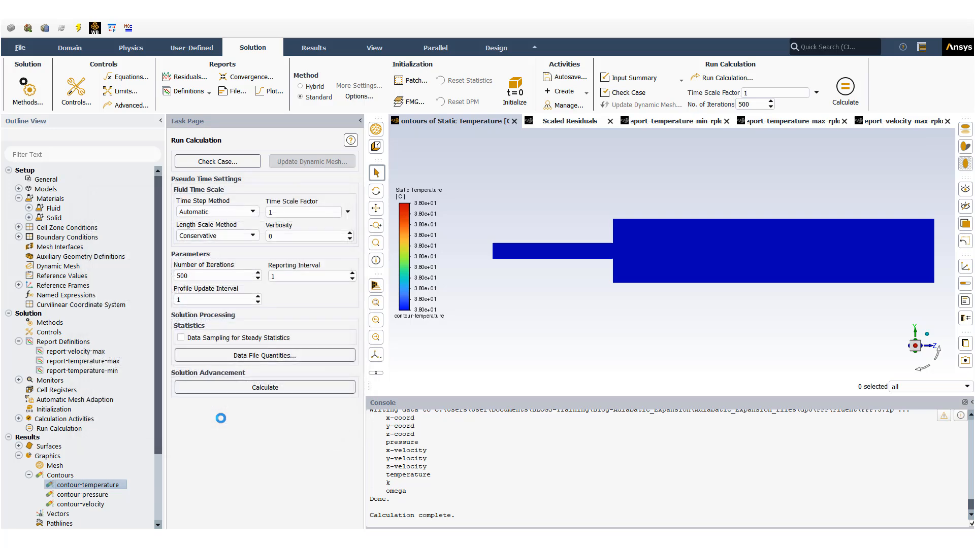
Run the ideal-gas calculation for 500 iterations and monitor the scaled residuals, minimum temperature, maximum temperature and maximum velocity plots.
left_click(233, 386)
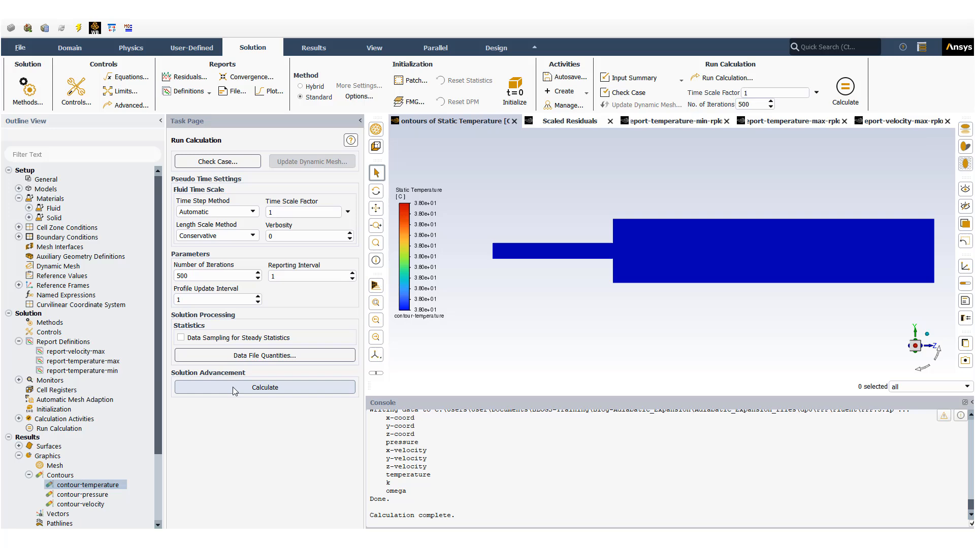
left_click(582, 125)
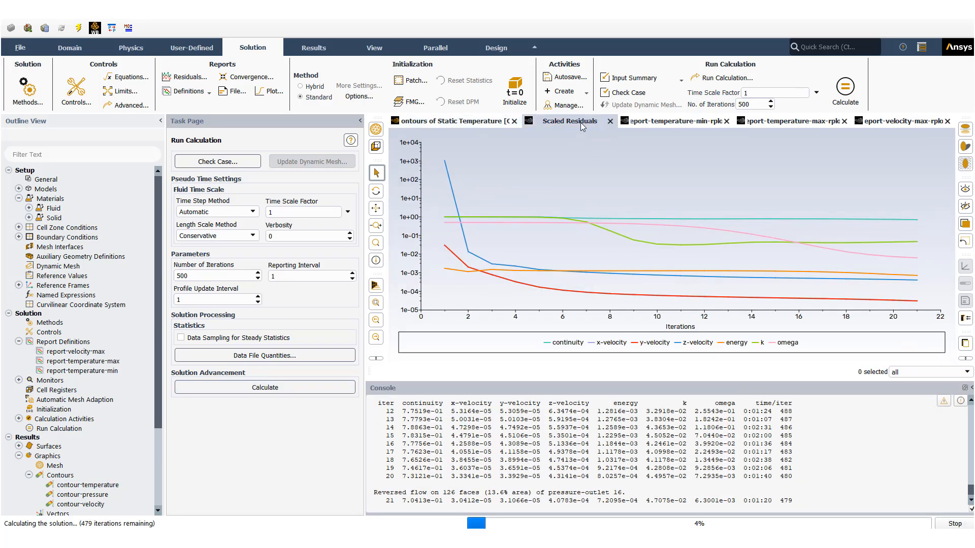
left_click(696, 124)
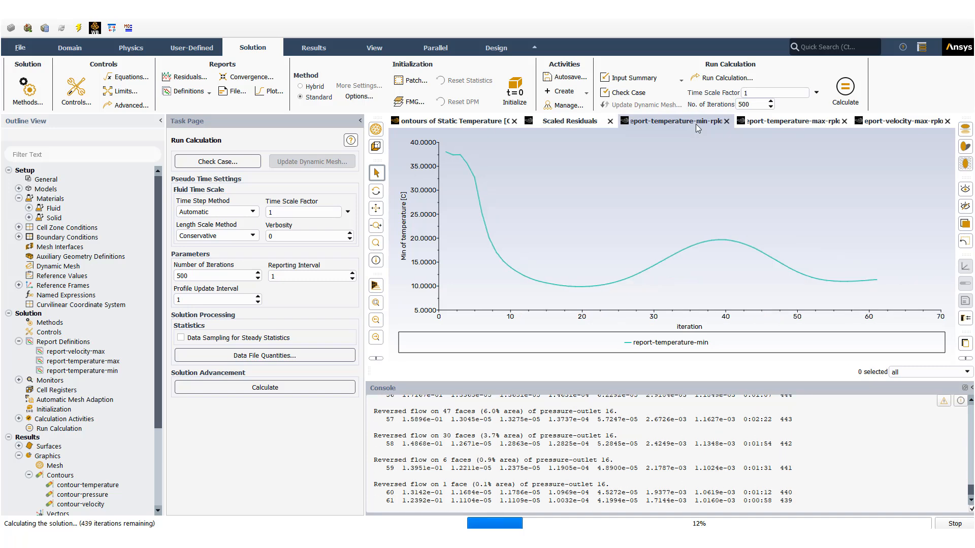
left_click(782, 123)
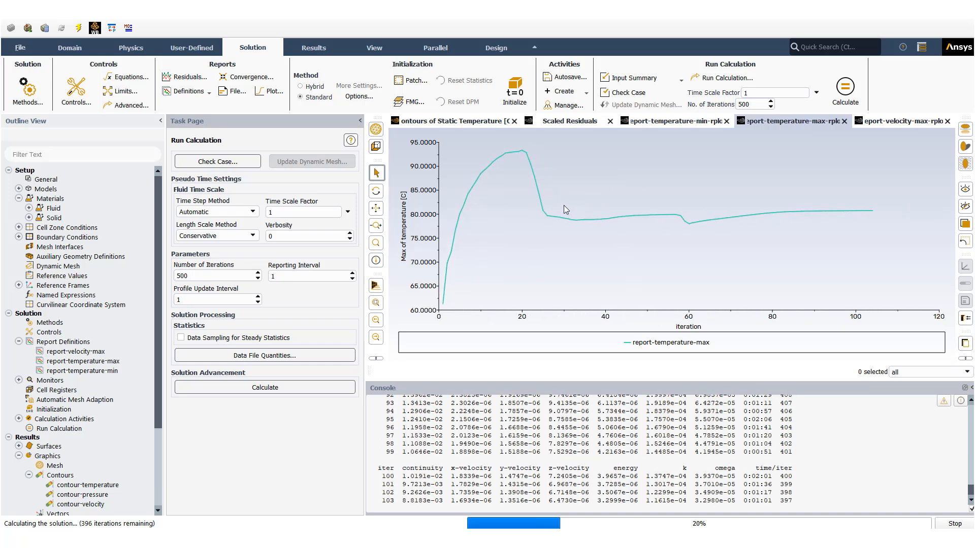
mouse_move(846, 219)
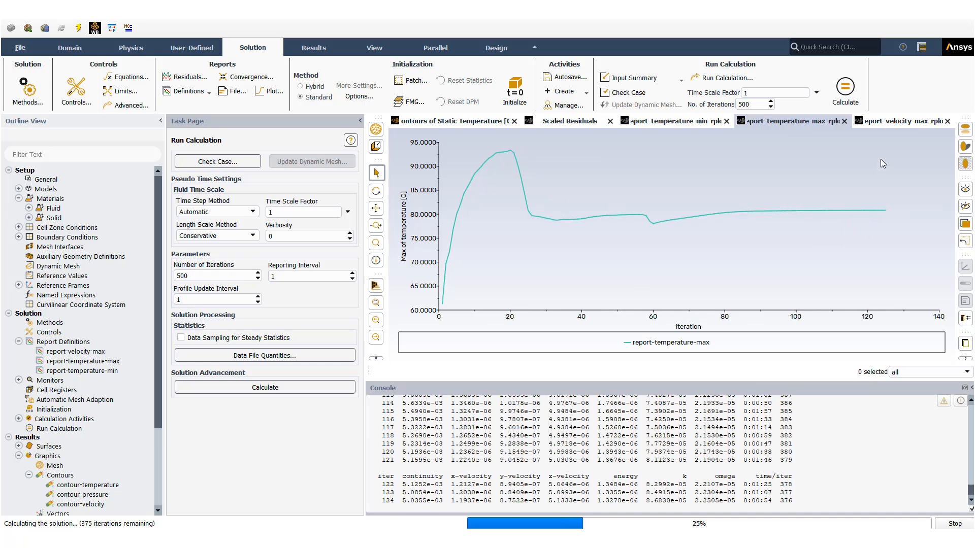
left_click(889, 124)
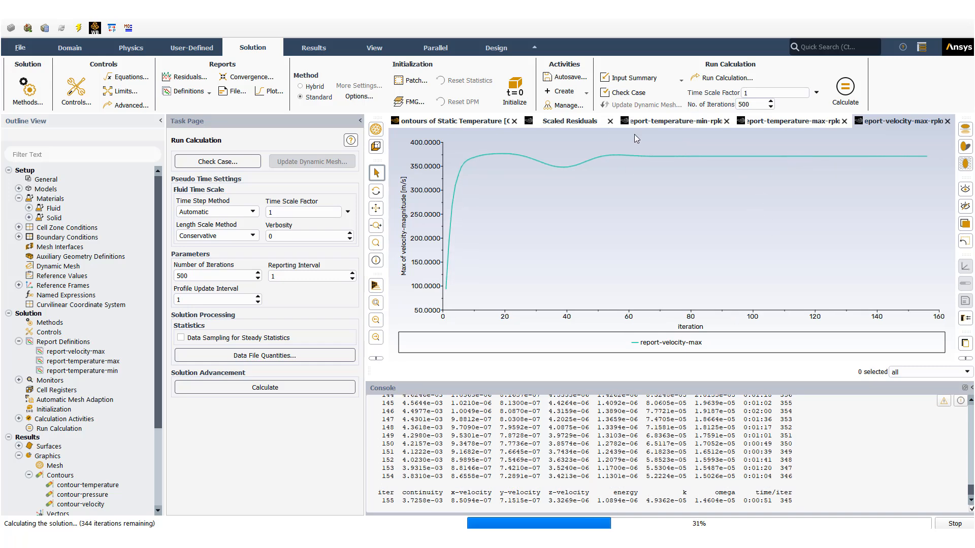
Follow the minimum and maximum temperature plots until the calculation finishes, and read the final continuity value on the scaled residuals plot.
left_click(668, 122)
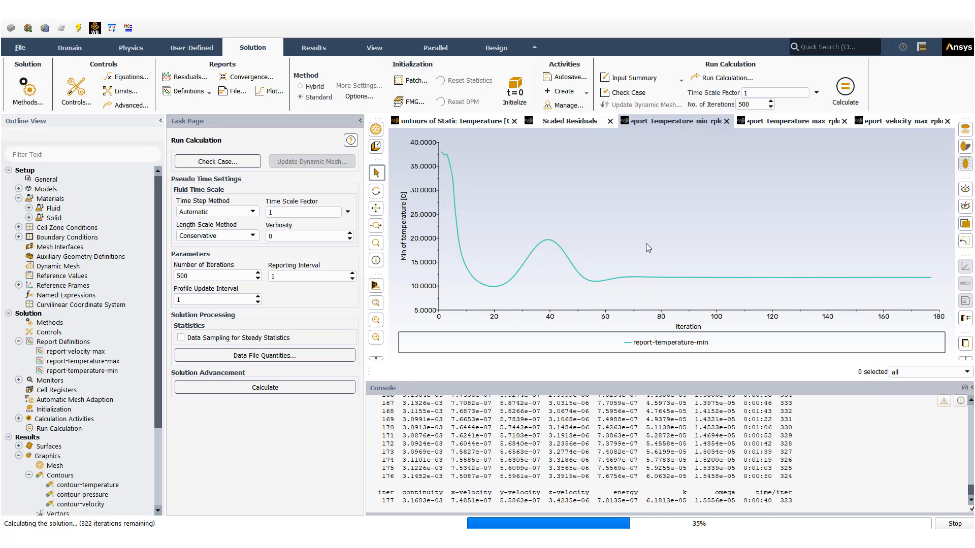
mouse_move(824, 278)
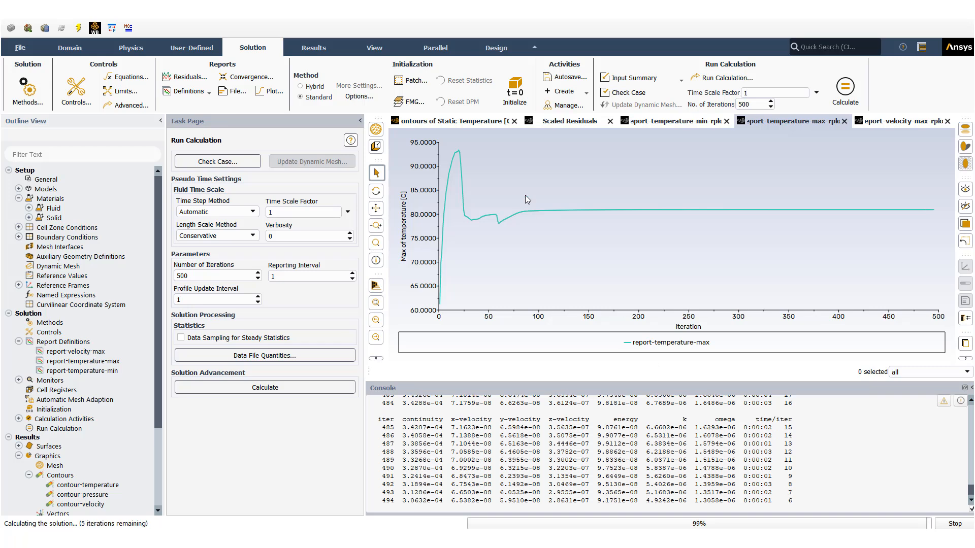
left_click(562, 123)
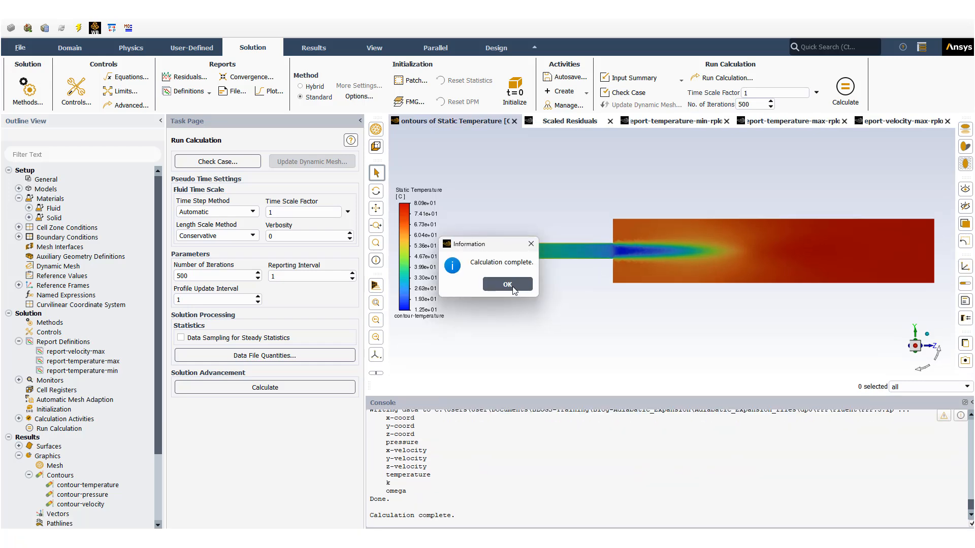
left_click(513, 286)
left_click(576, 122)
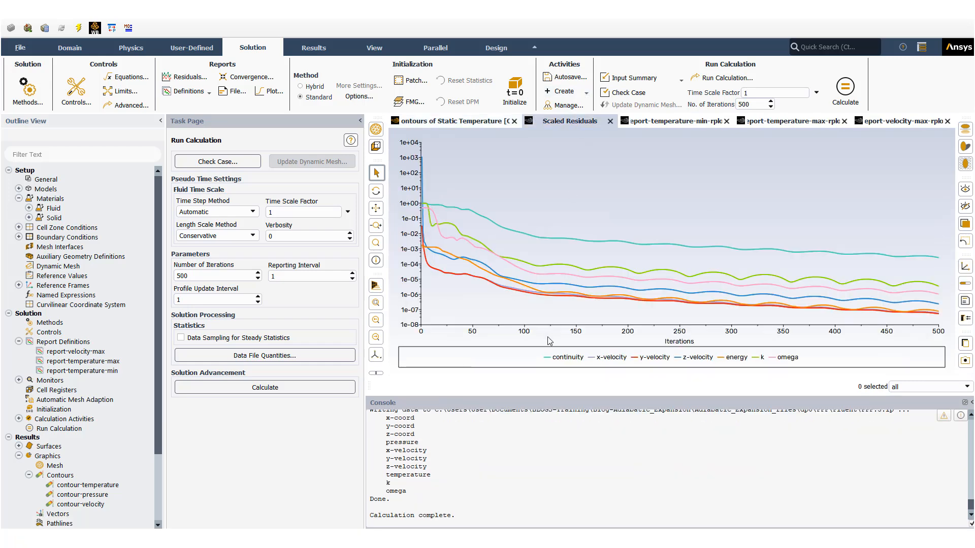
mouse_move(932, 261)
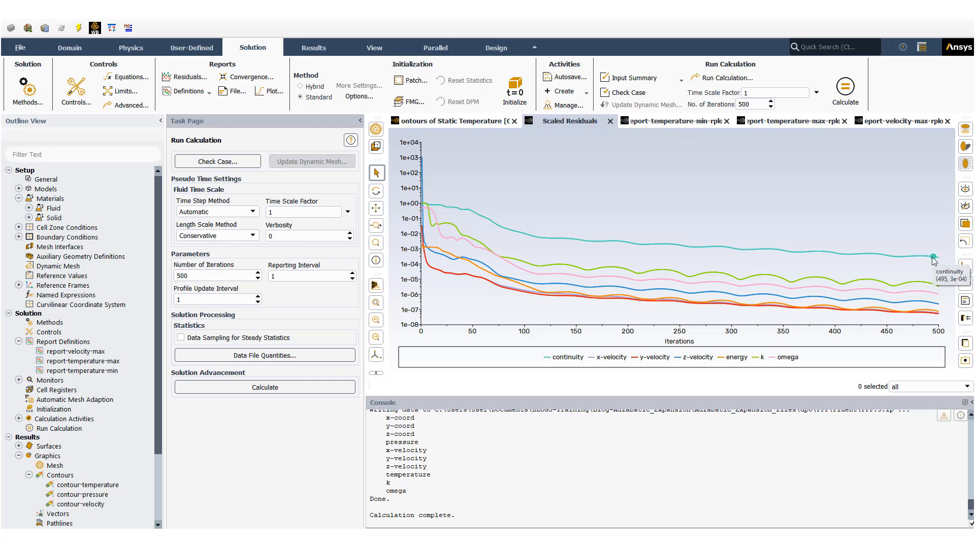
Compute a flux report of the mass flow rate across all boundaries: inlet, interior--domain, outlet and walls.
left_click(29, 475)
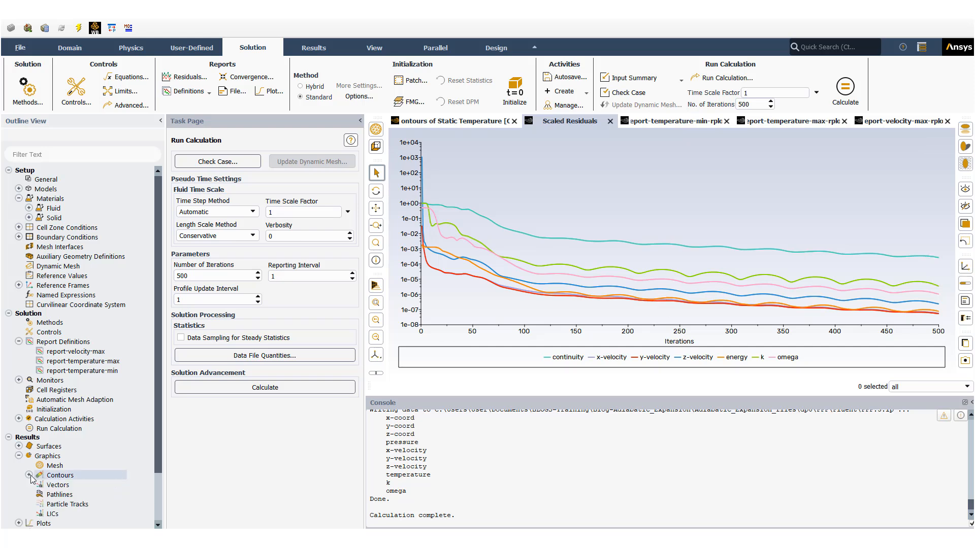
left_click(19, 456)
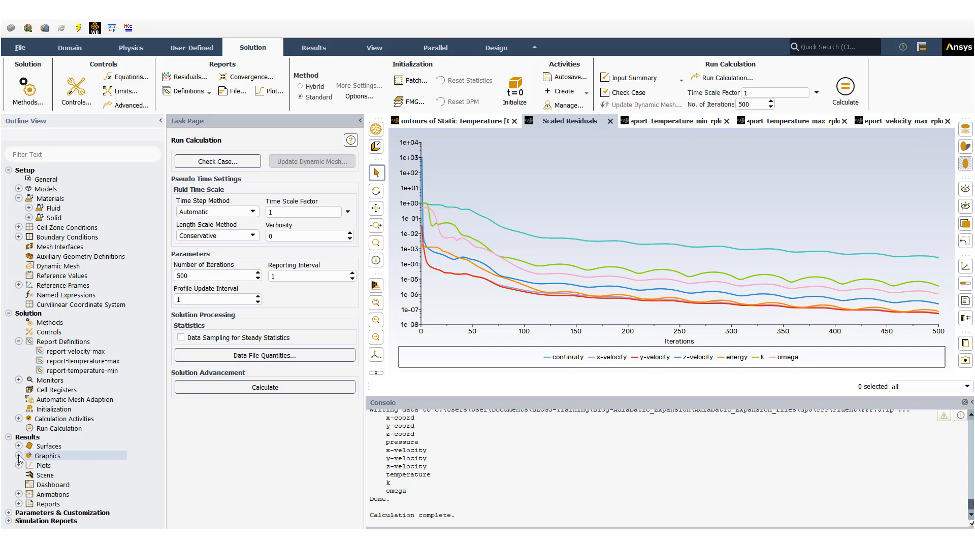
left_click(19, 503)
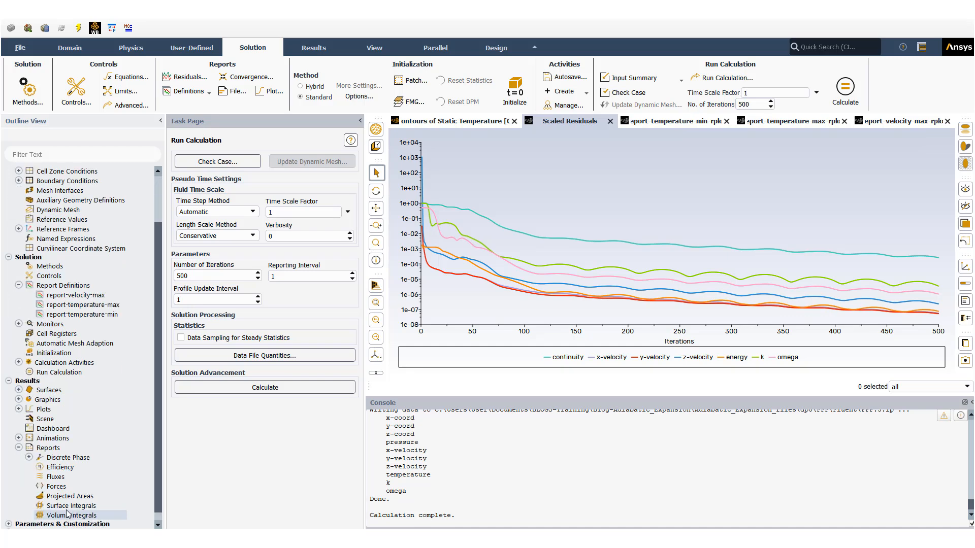
double_click(60, 479)
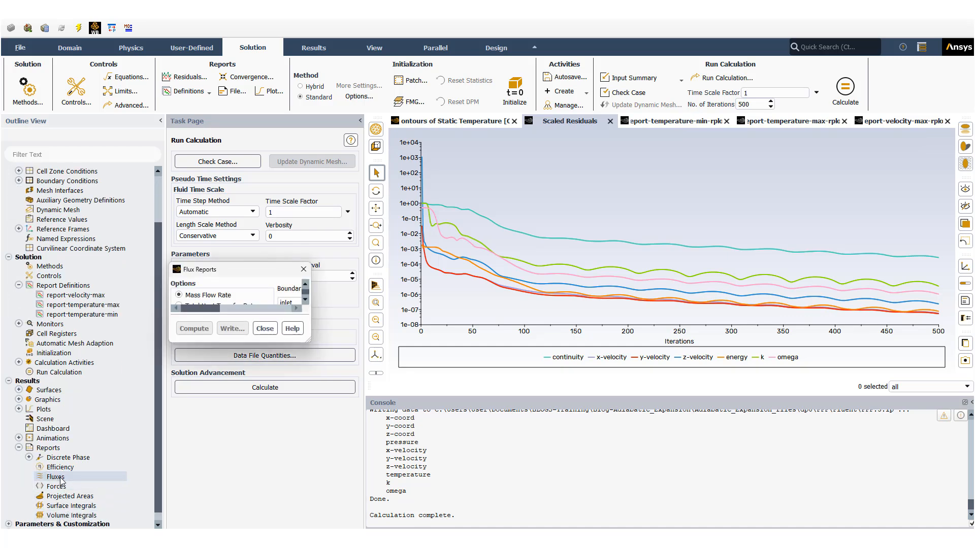
left_click_drag(205, 174, 90, 156)
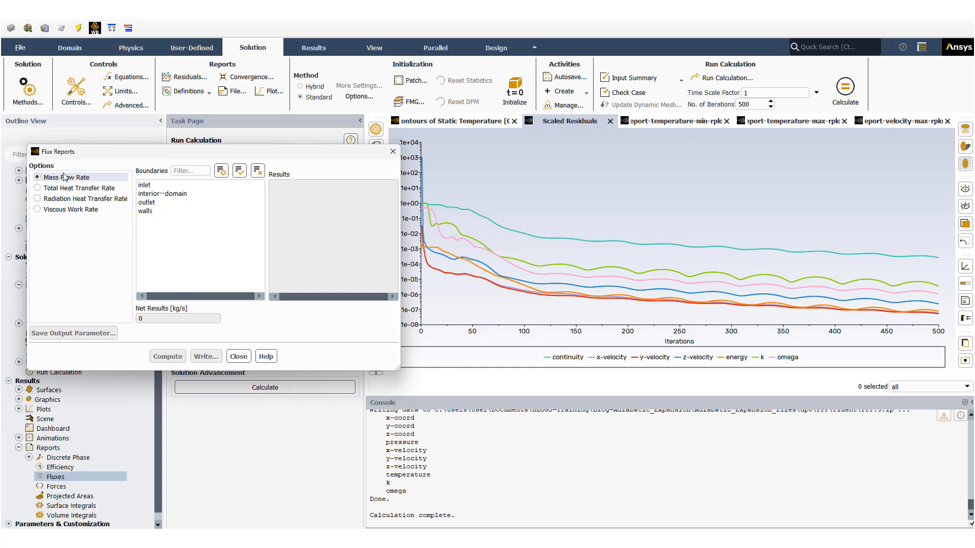
left_click(240, 171)
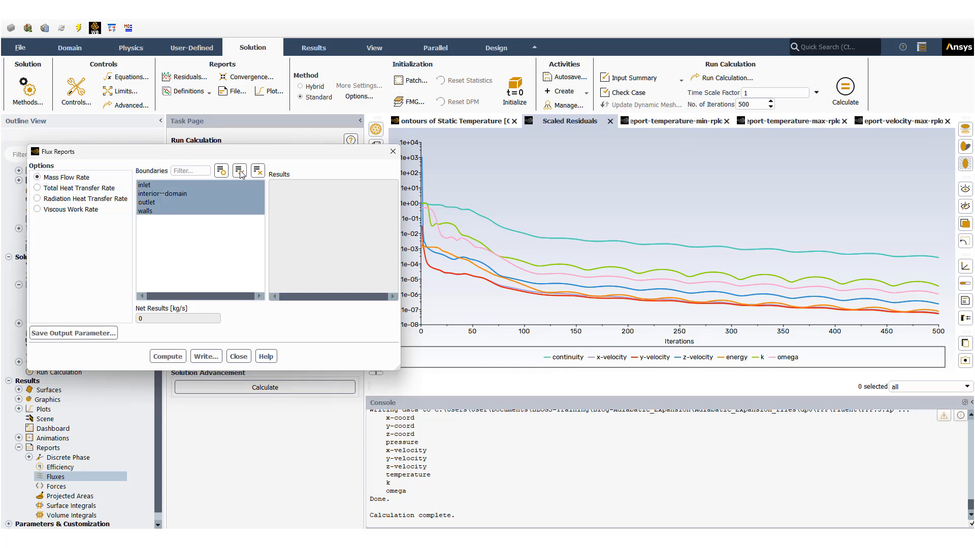
left_click(172, 357)
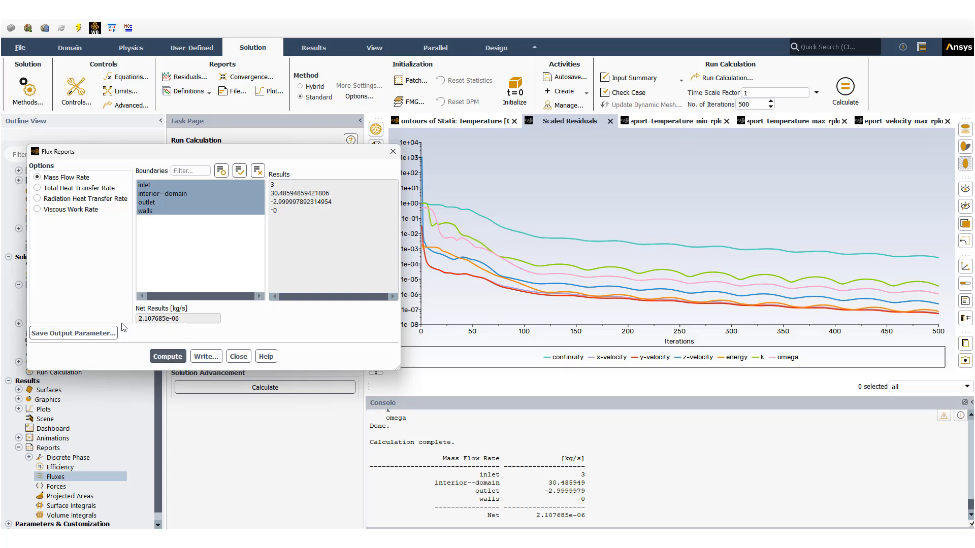
Compute the total heat transfer rate across the same four boundaries and close the flux report.
left_click(79, 188)
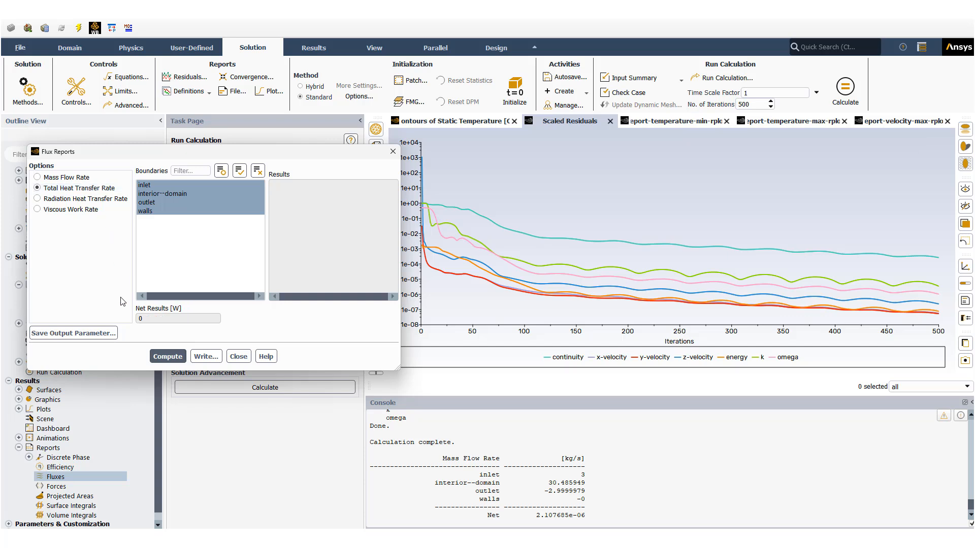
left_click(176, 357)
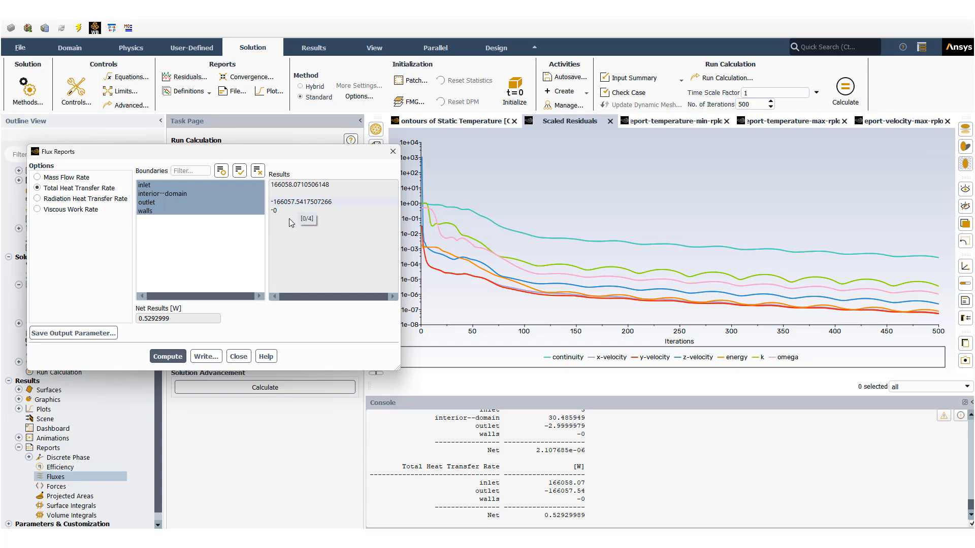
left_click(238, 357)
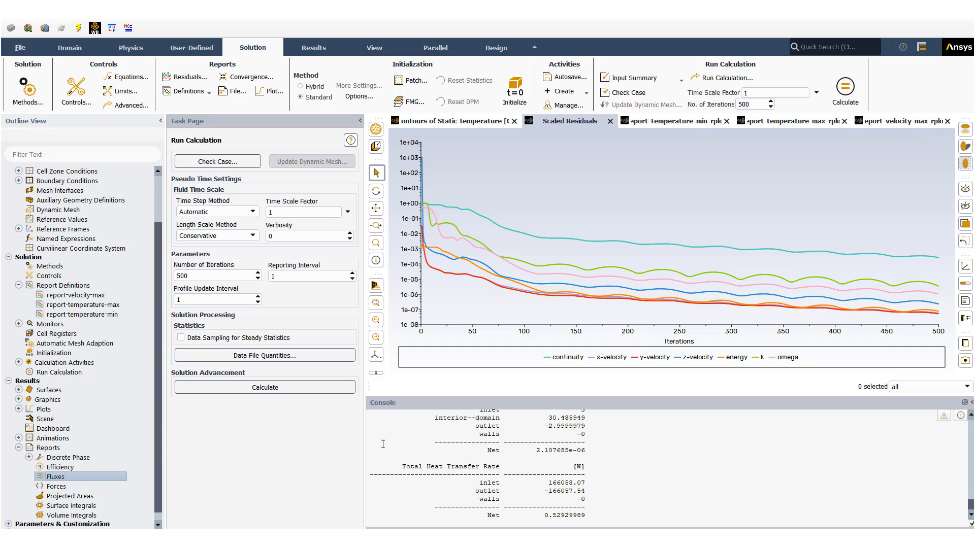
Read the converged values on the minimum temperature, maximum temperature and maximum velocity plots, rechecking the minimum temperature.
left_click(696, 126)
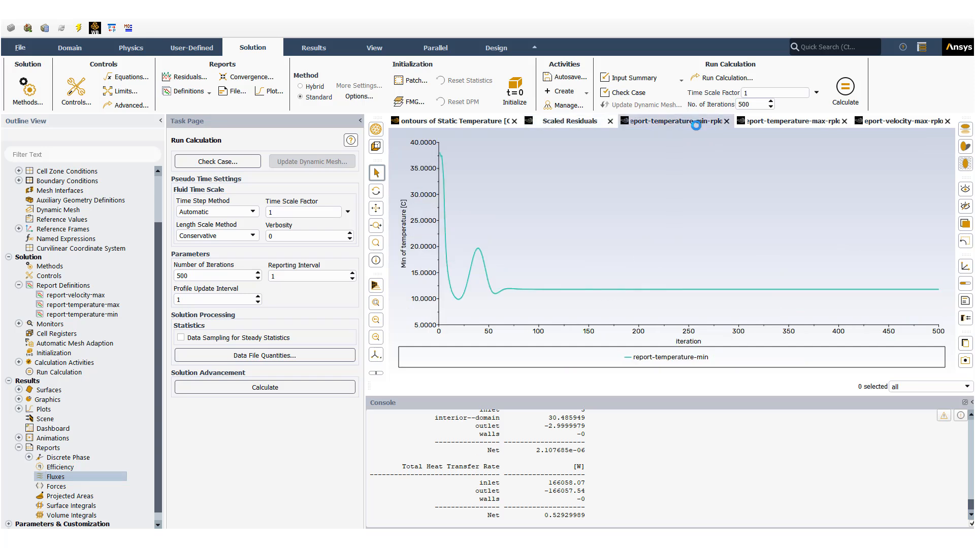
mouse_move(881, 289)
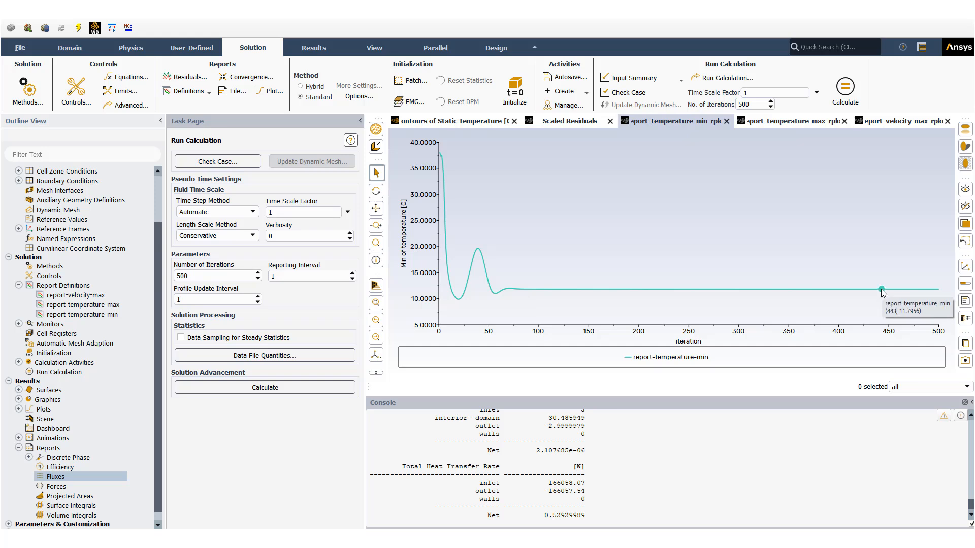
left_click(801, 121)
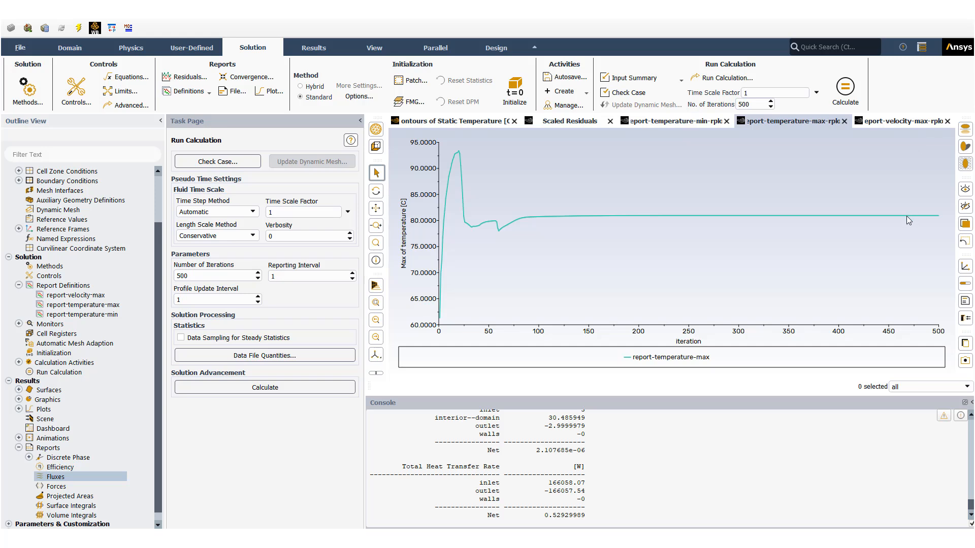
left_click(902, 121)
mouse_move(864, 157)
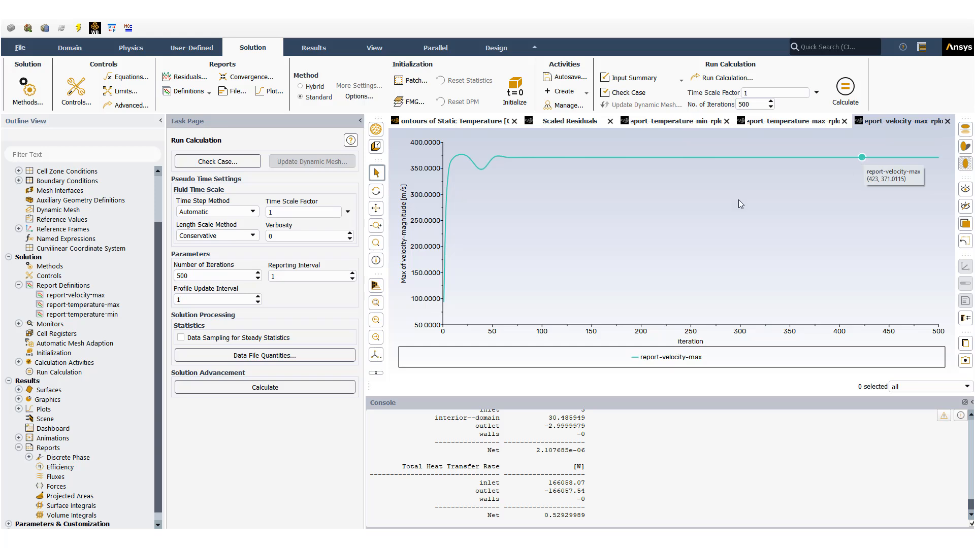
left_click(665, 122)
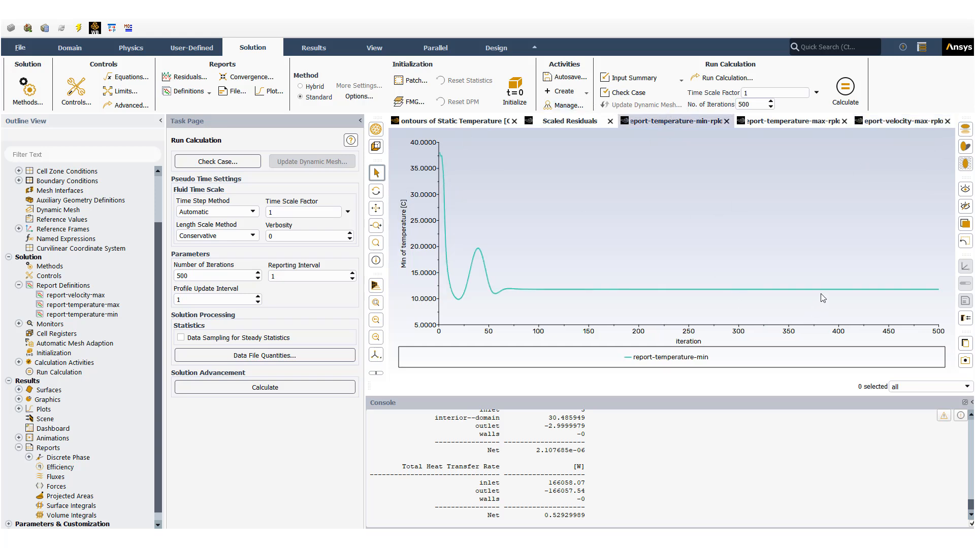
mouse_move(820, 290)
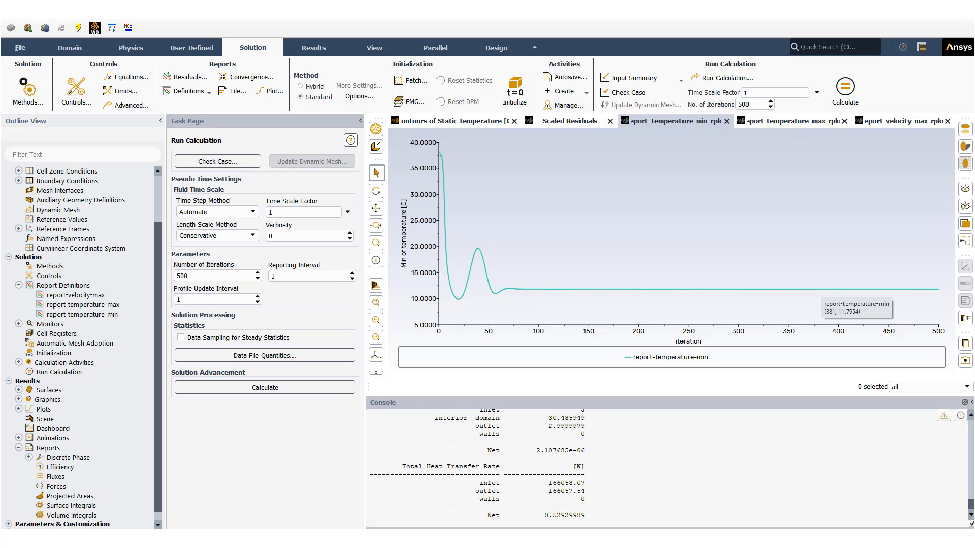
Display the contour-temperature plot of static temperature on the plane-symmetry surface, viewed squarely along the X axis.
left_click(18, 448)
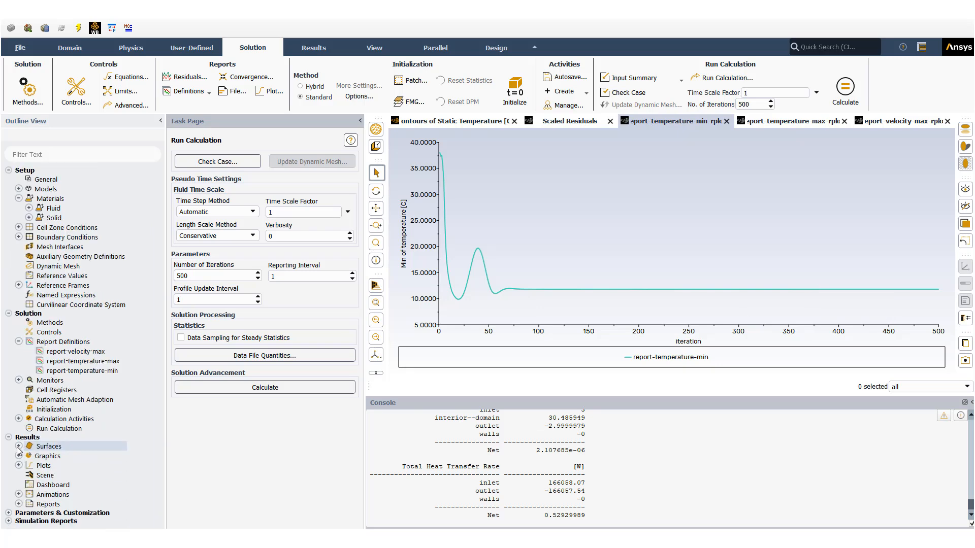
left_click(19, 456)
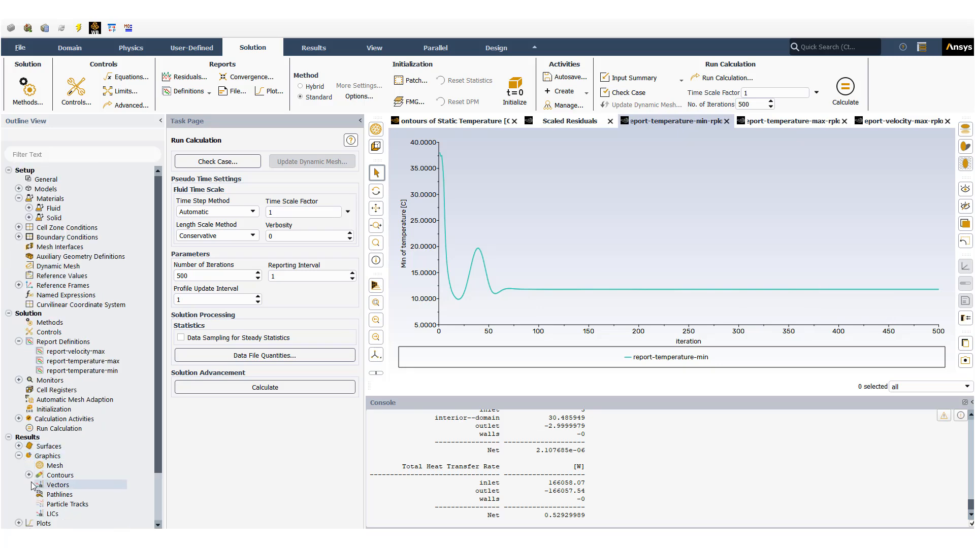
left_click(29, 475)
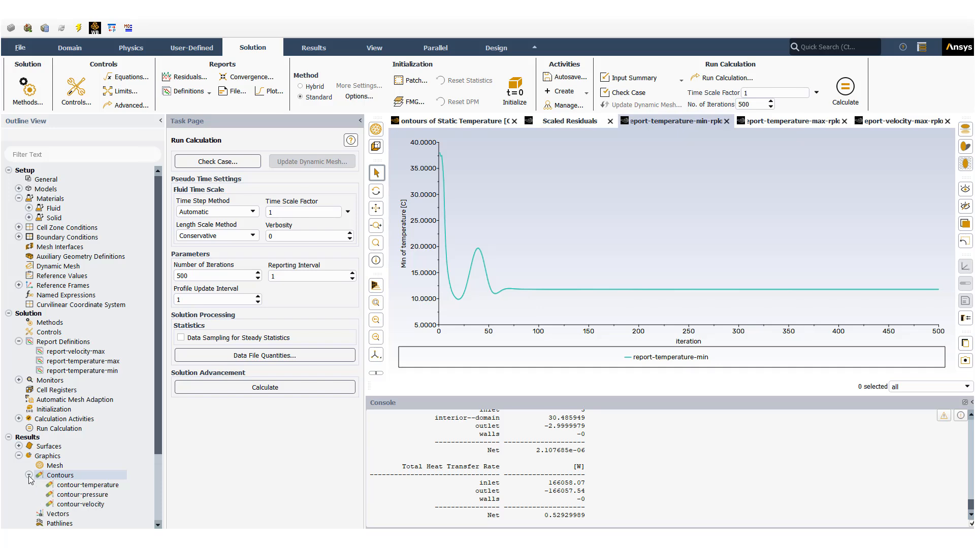
double_click(79, 489)
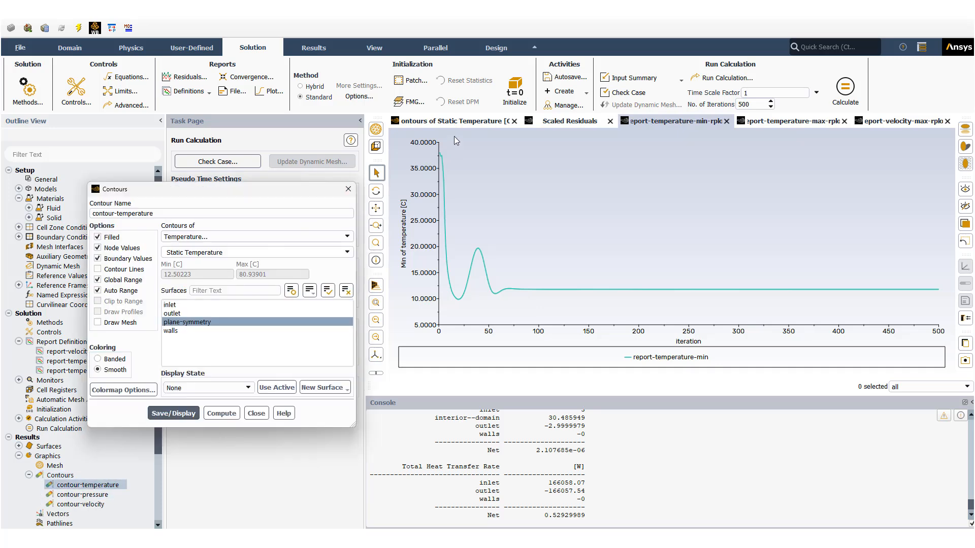
left_click(458, 120)
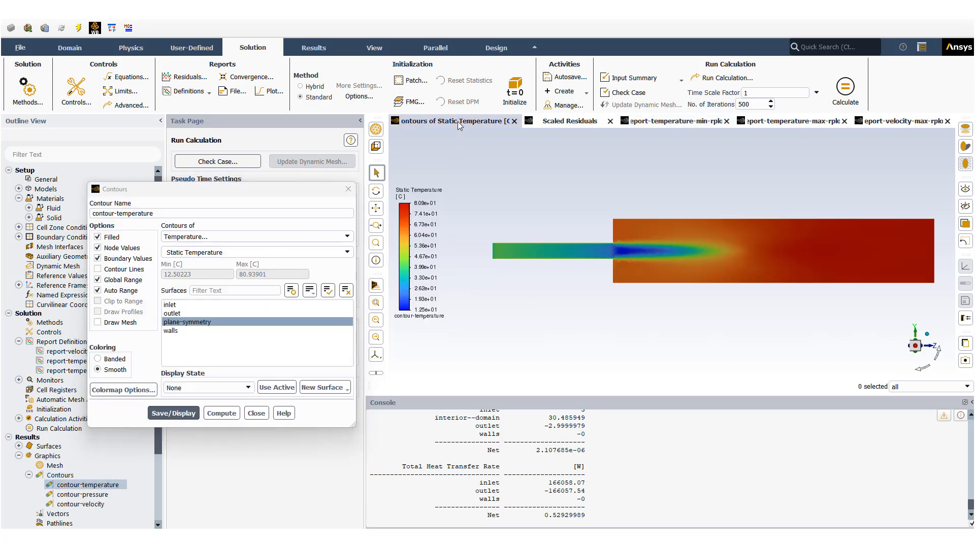
left_click(166, 415)
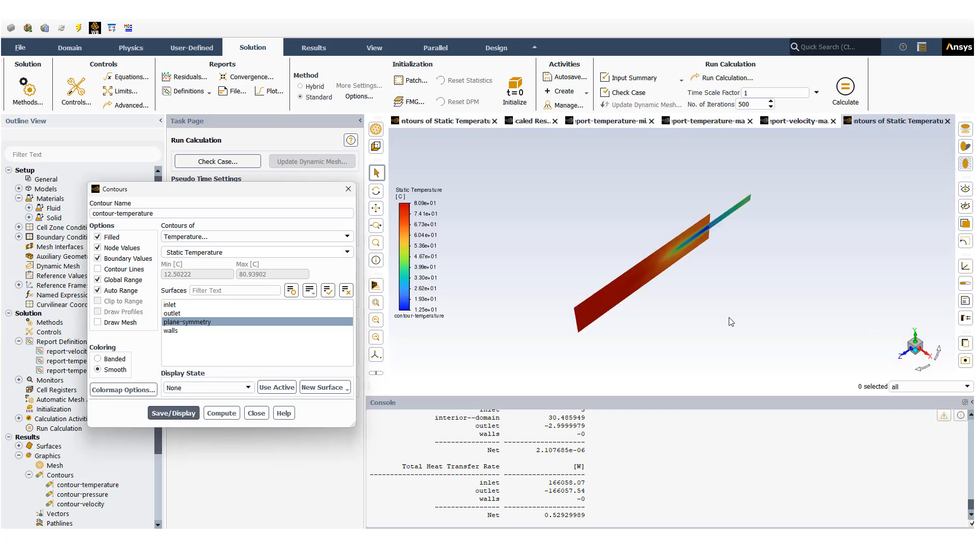
middle_click_drag(575, 326, 858, 256)
middle_click_drag(679, 284, 766, 292)
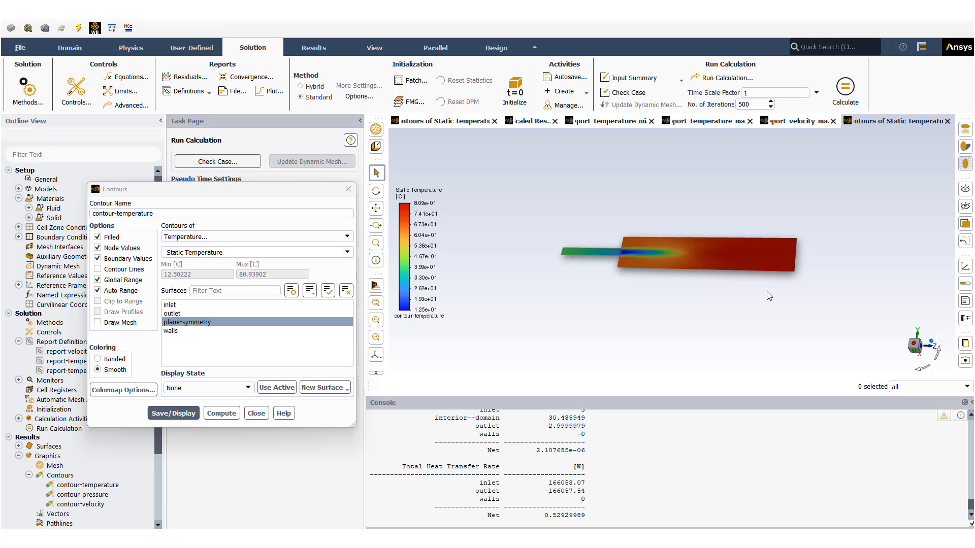
left_click(915, 346)
Examine the cold jet just after the sudden expansion and check the minimum and maximum static temperature in the contour-temperature settings.
scroll(904, 276, "up", 3)
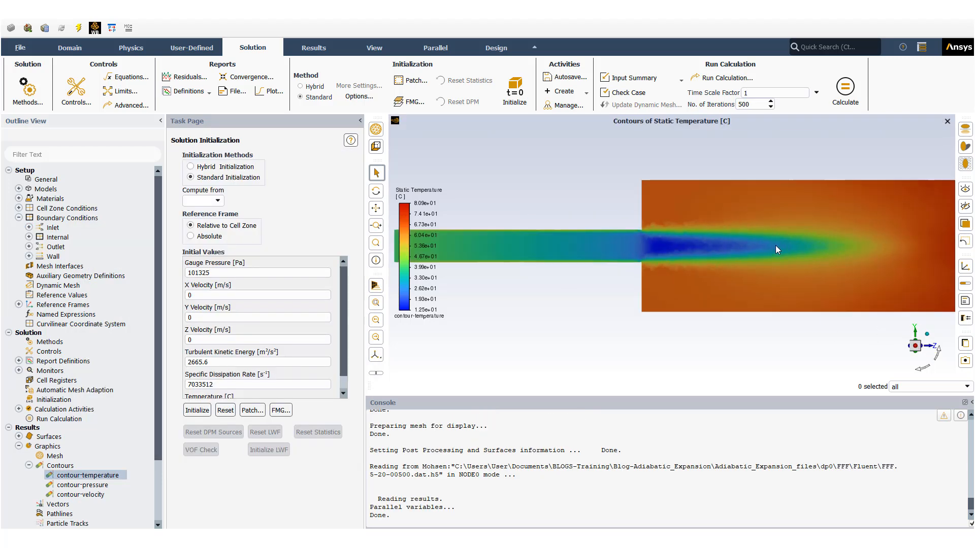
scroll(776, 246, "up", 3)
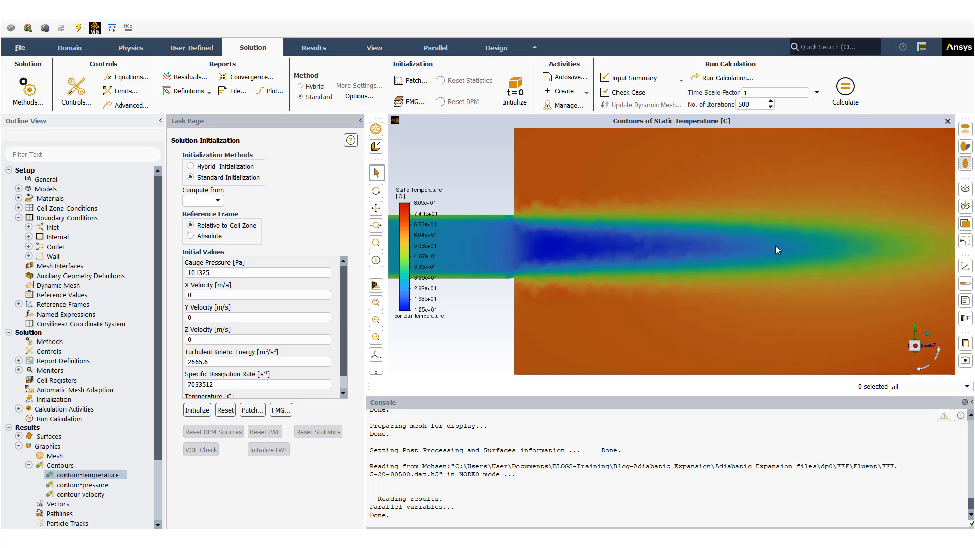
scroll(506, 259, "down", 2)
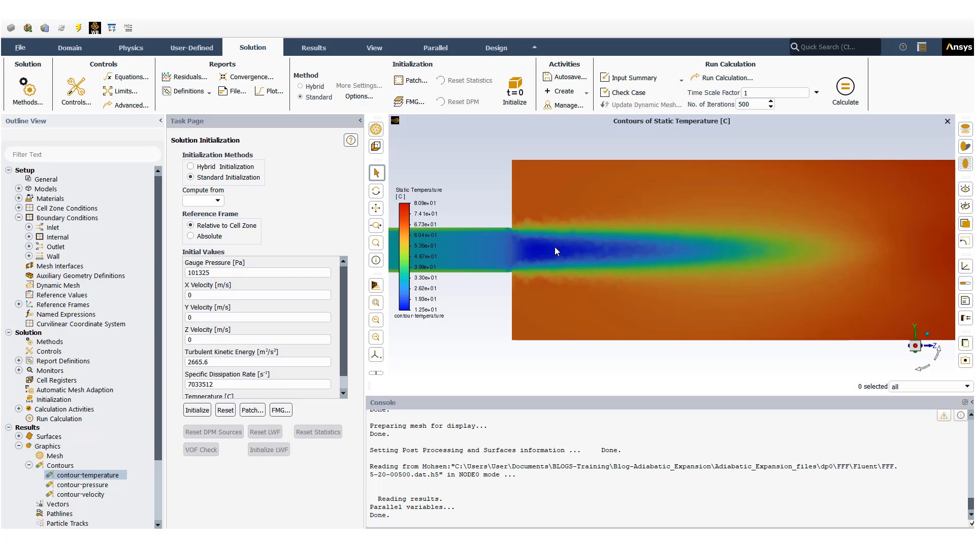
scroll(497, 256, "up", 2)
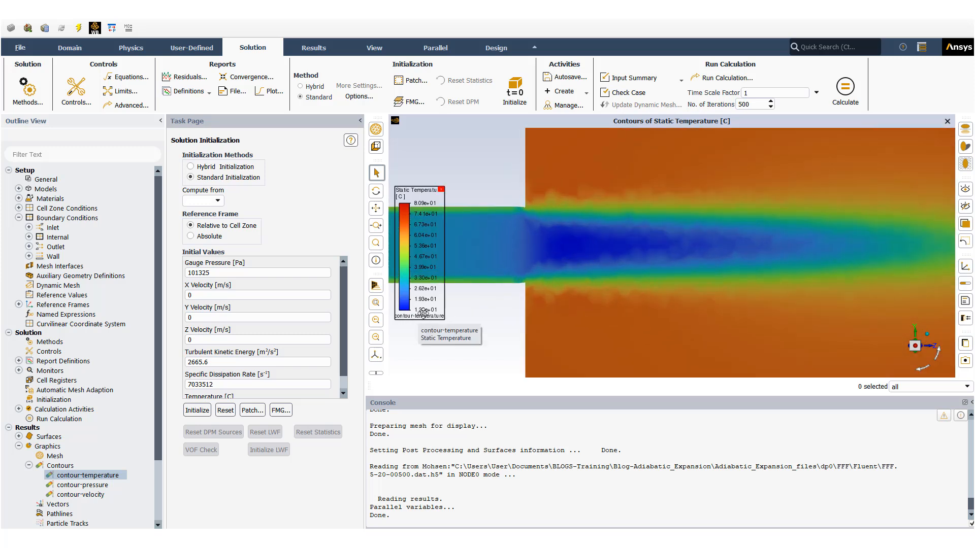
scroll(579, 261, "down", 3)
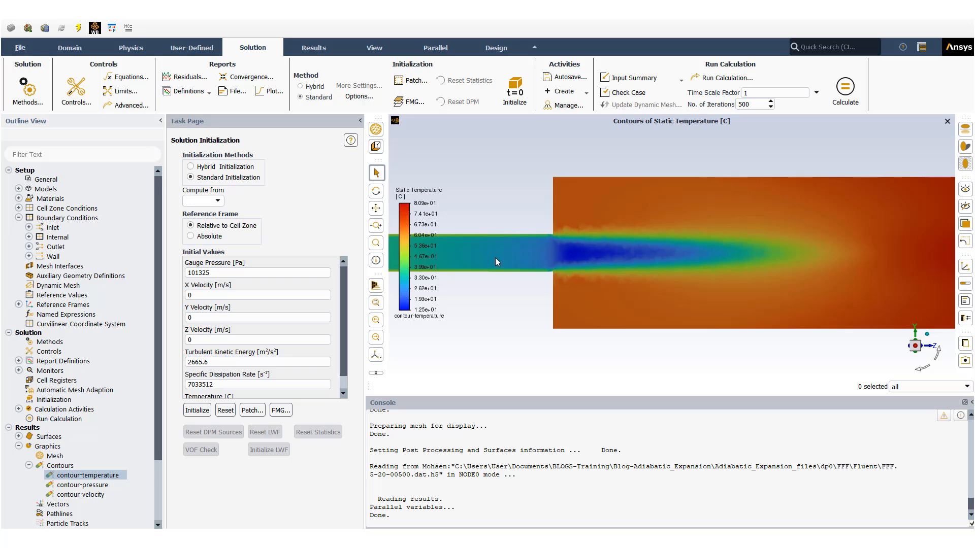
double_click(104, 477)
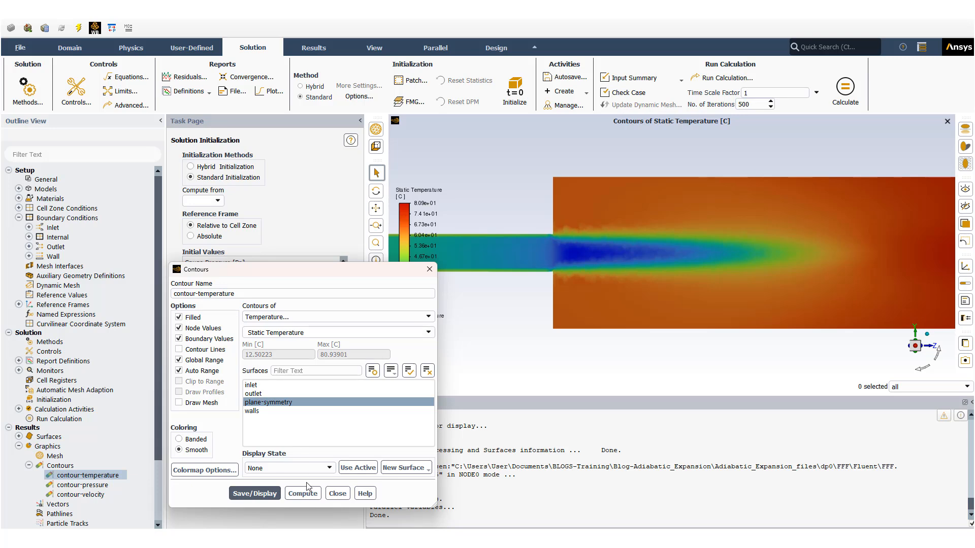
left_click(337, 494)
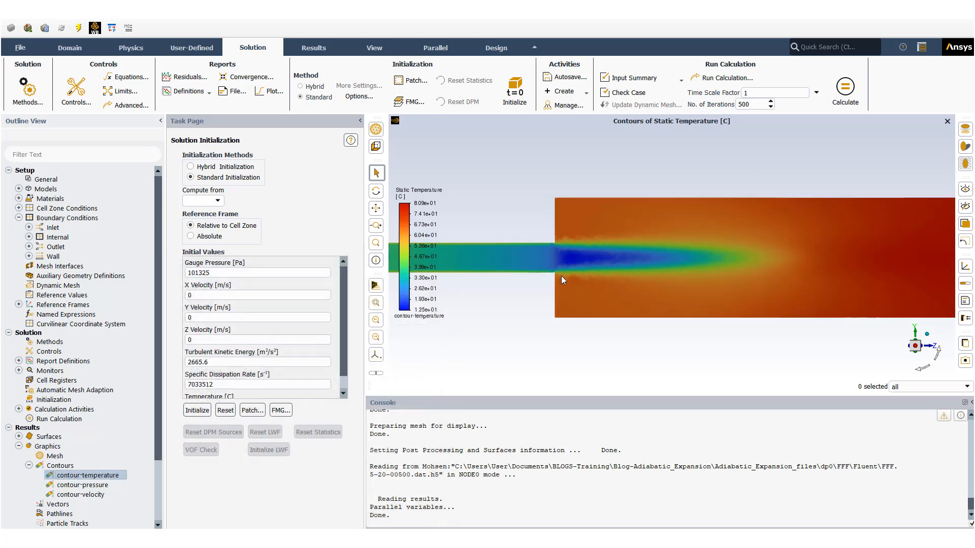
scroll(605, 273, "down", 2)
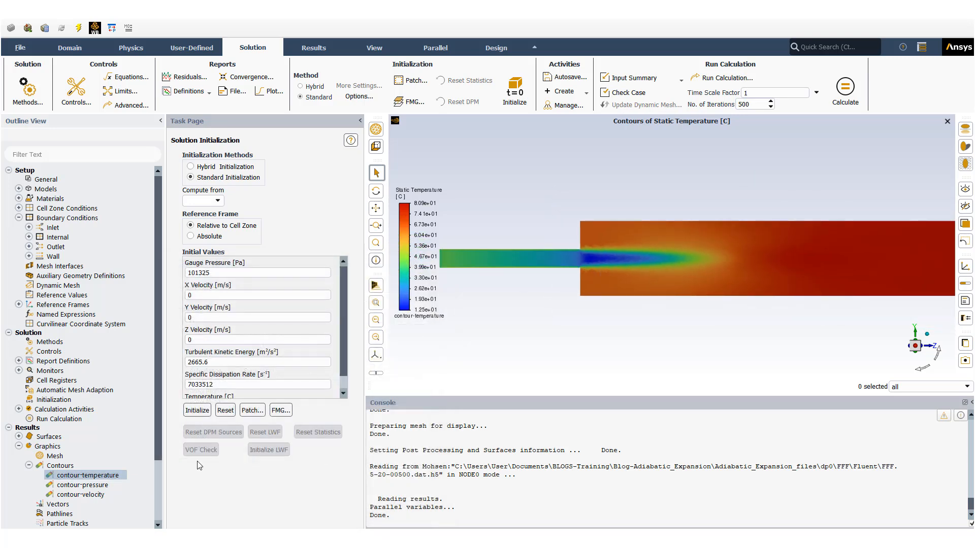
Display the contour-pressure plot of static pressure on the plane-symmetry surface and check its minimum and maximum pressure.
double_click(86, 485)
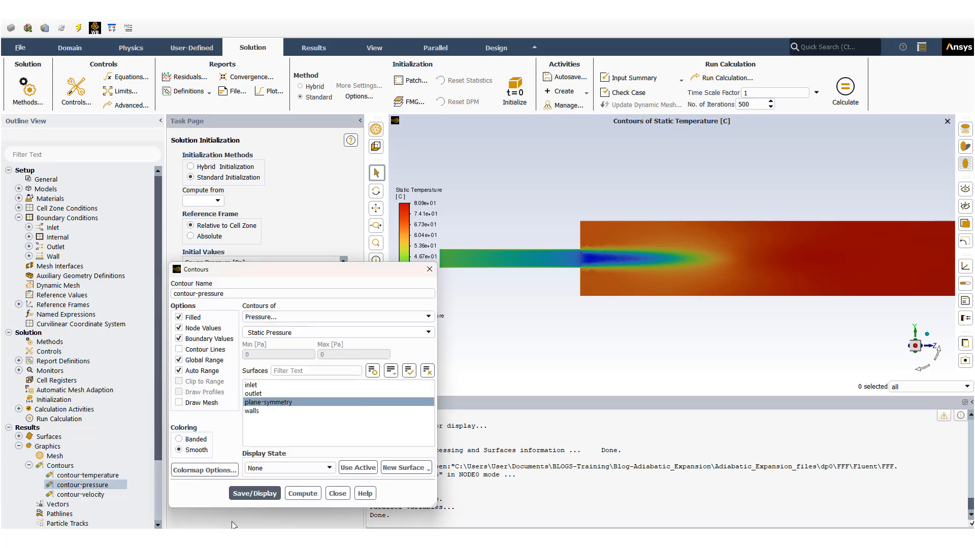
left_click(254, 494)
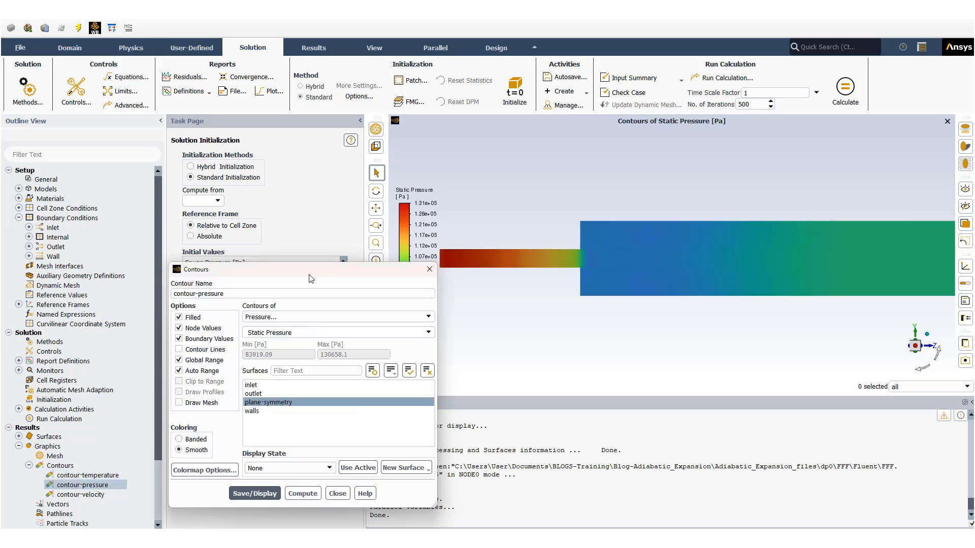
left_click_drag(309, 278, 208, 169)
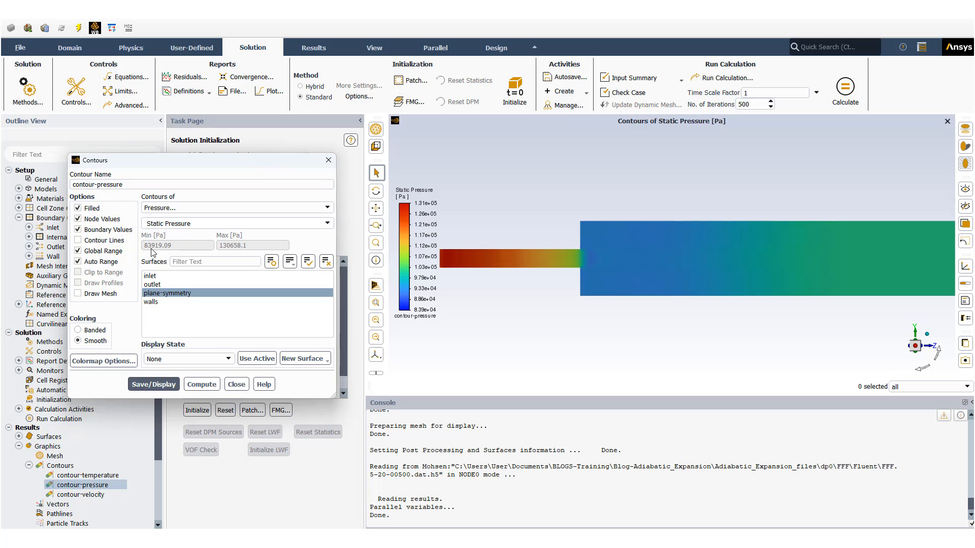
left_click(236, 384)
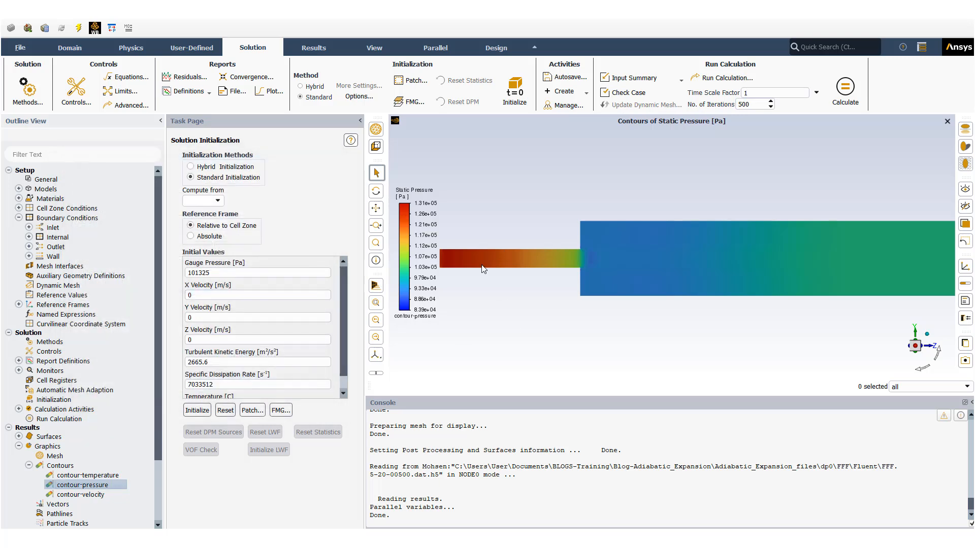
Examine the static pressure distribution around the sudden expansion and downstream in the wide pipe on the contour-pressure plot.
scroll(545, 260, "up", 4)
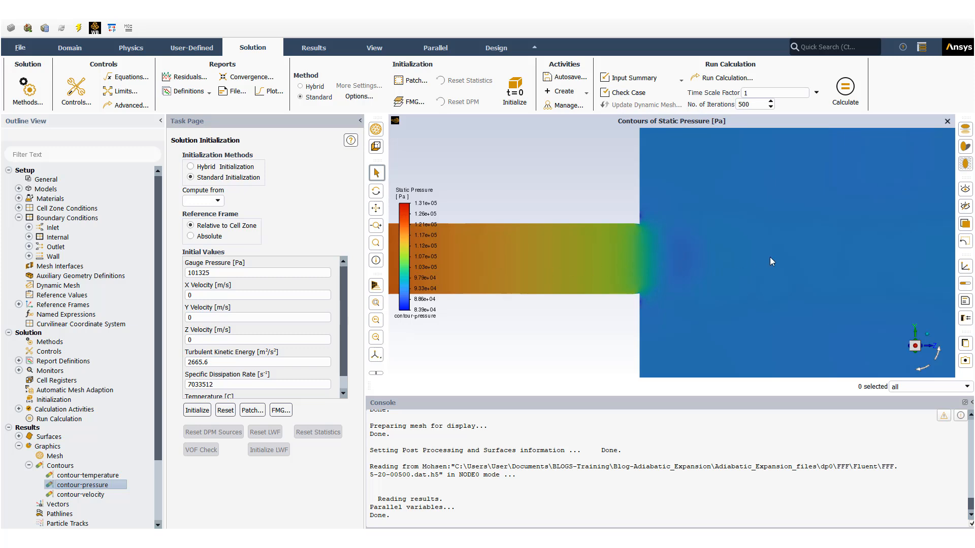
scroll(770, 257, "down", 2)
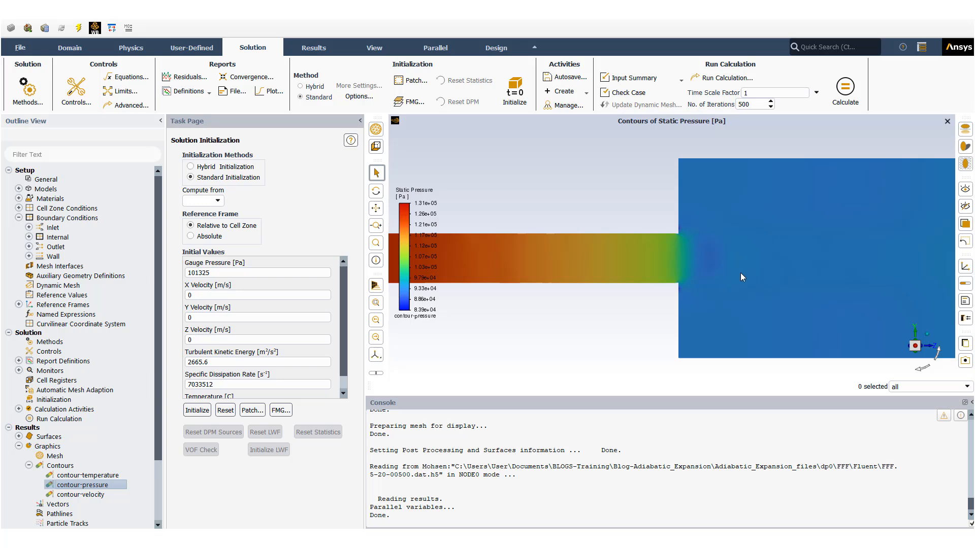
scroll(695, 246, "down", 1)
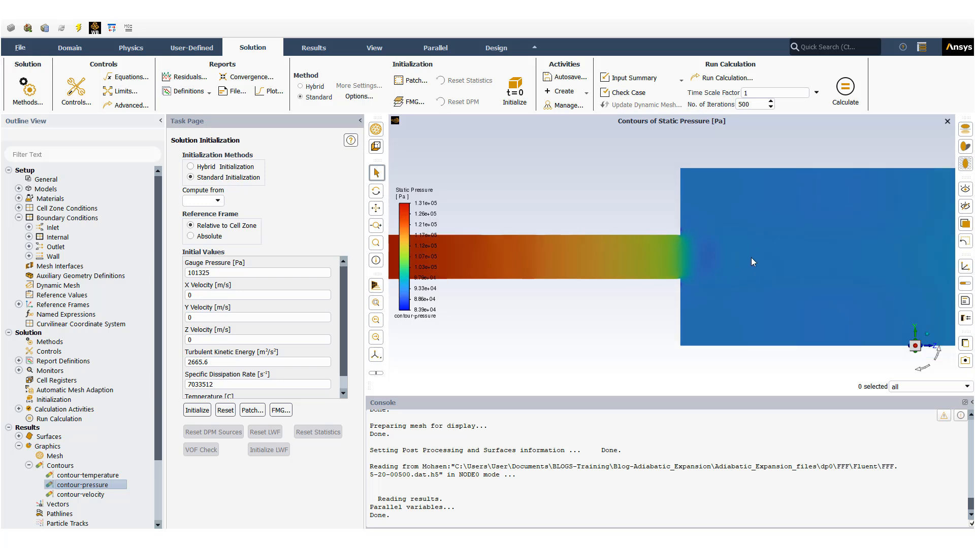
middle_click_drag(756, 256, 701, 252)
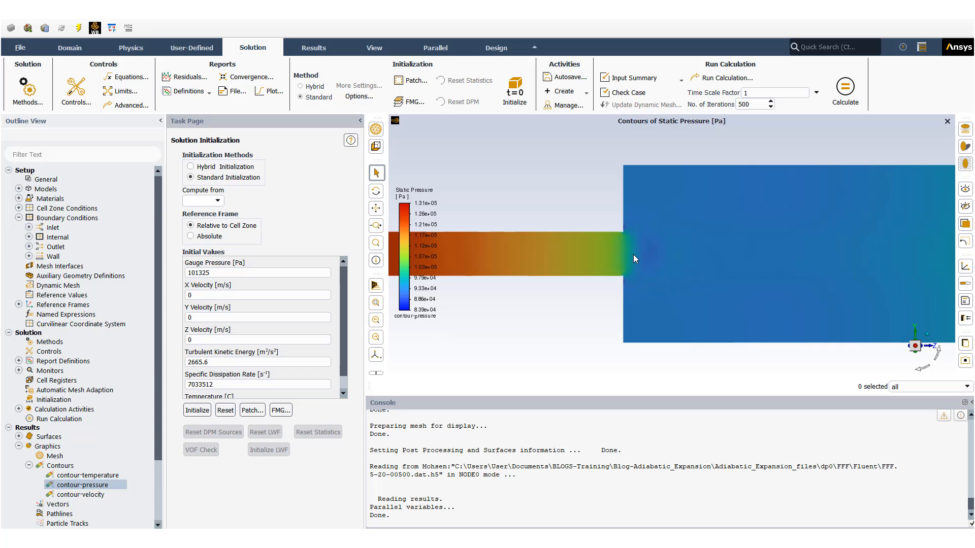
scroll(632, 255, "down", 3)
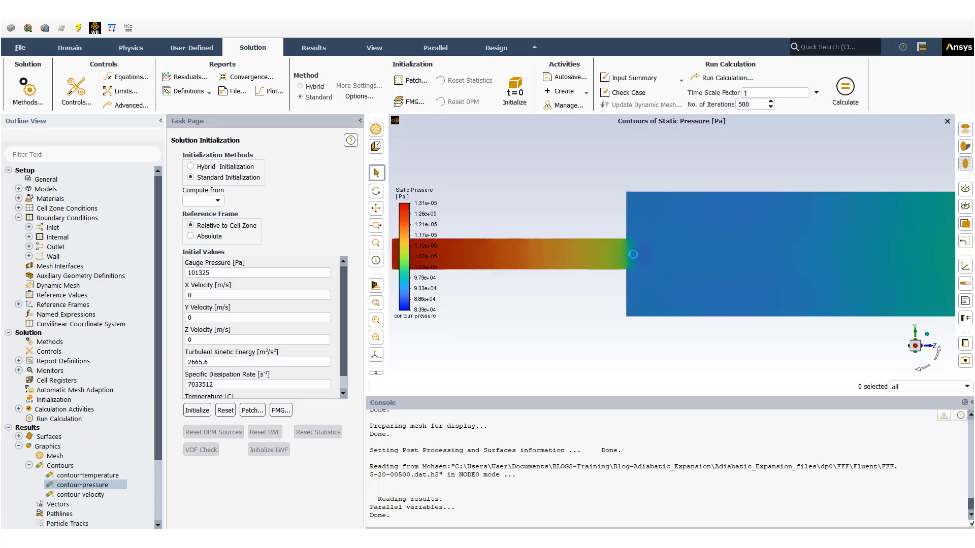
middle_click_drag(697, 259, 626, 268, "ctrl")
scroll(714, 266, "down", 1)
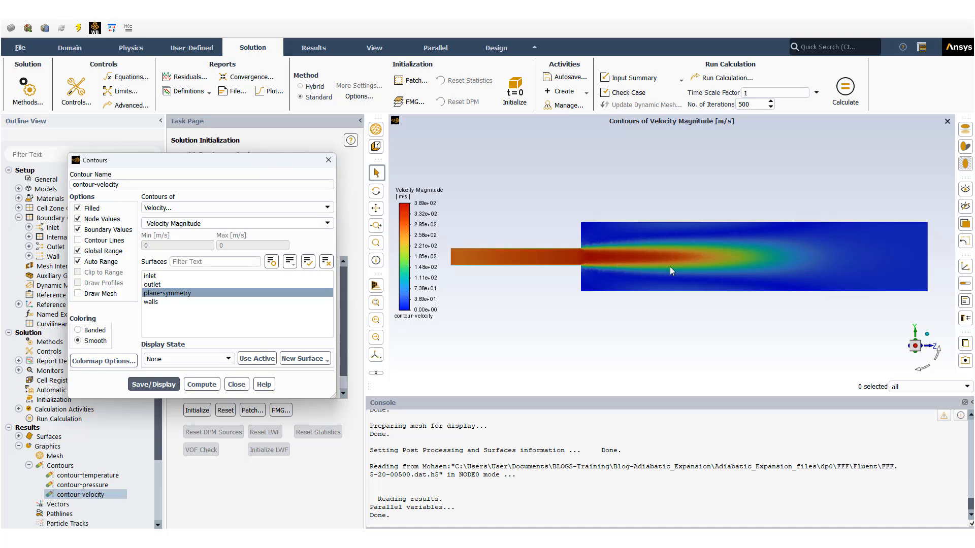
Close the contour-velocity settings and compare the static temperature and velocity magnitude contour plots around the expansion.
left_click(235, 385)
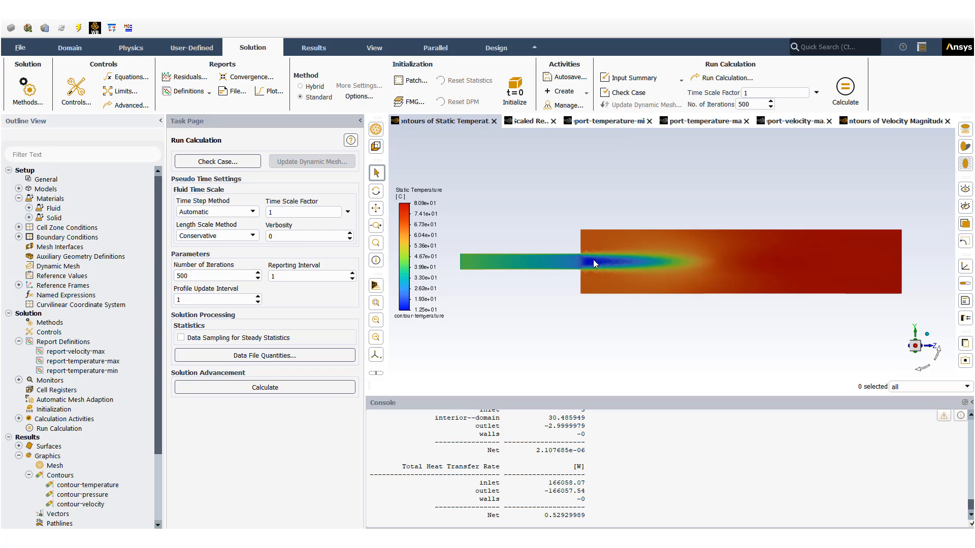
scroll(580, 251, "up", 5)
scroll(663, 303, "down", 4)
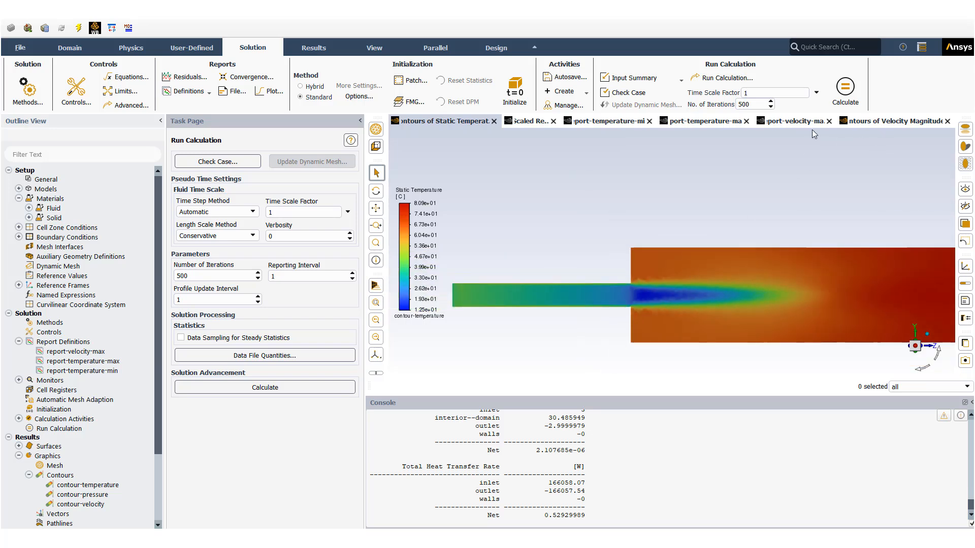
left_click(797, 123)
left_click(875, 122)
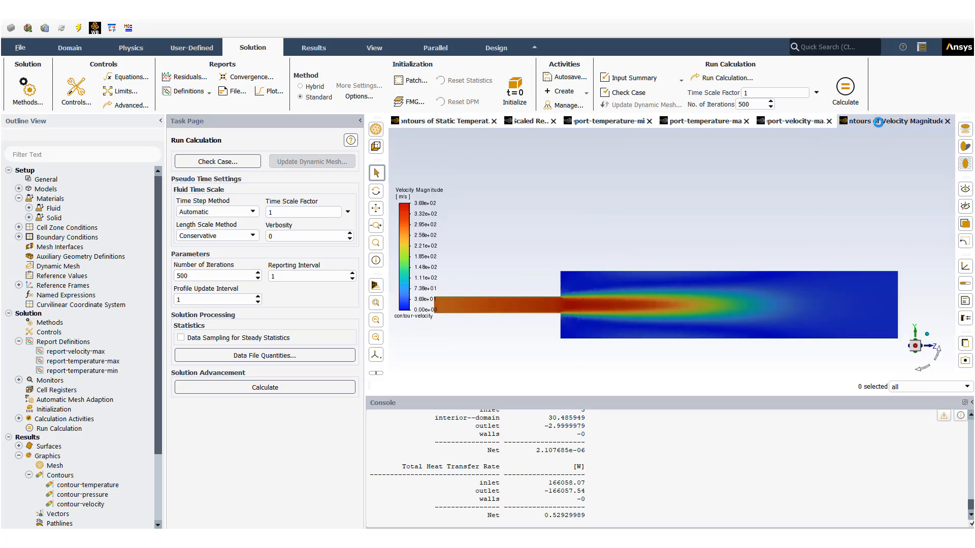
left_click(802, 124)
left_click(873, 122)
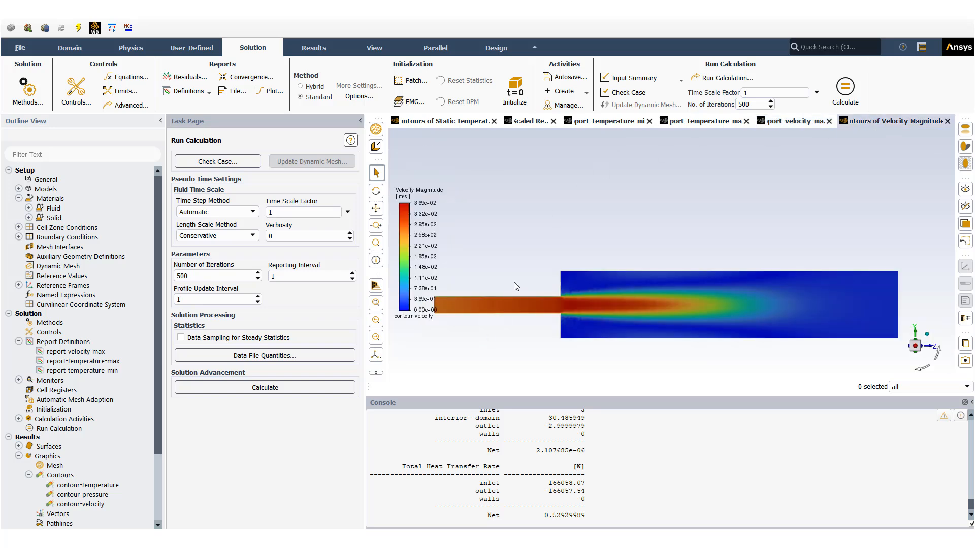
Display the contour-pressure plot of static pressure on the plane-symmetry surface and close its settings.
double_click(92, 495)
left_click(170, 414)
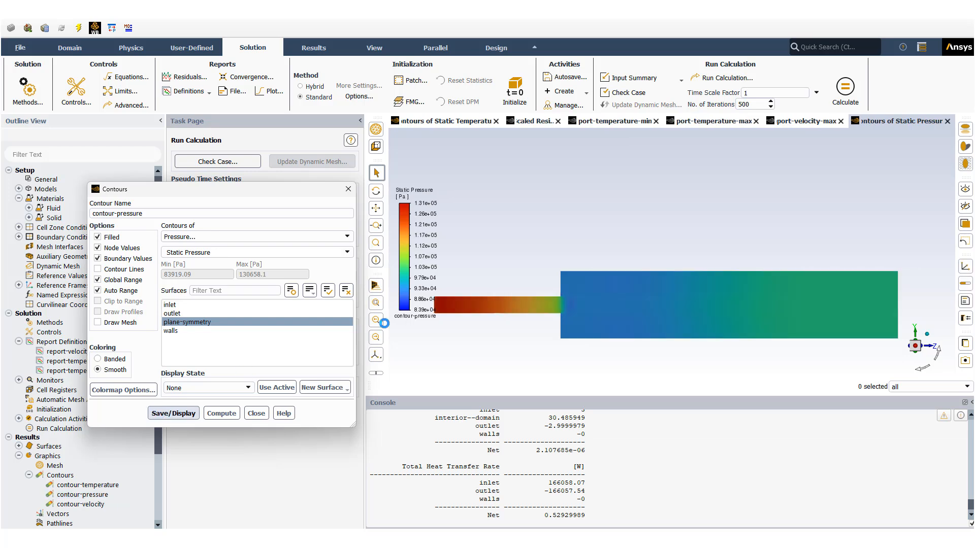
left_click(256, 414)
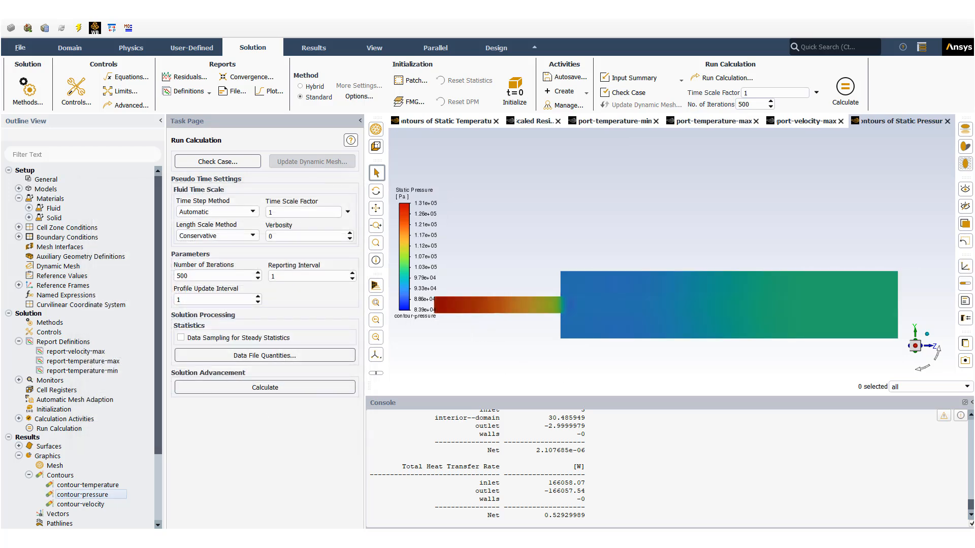
Open the Geometry (10:1) model from the Workbench project and check the radii of the inlet pipe and expanded pipe edges.
key("alt+Tab")
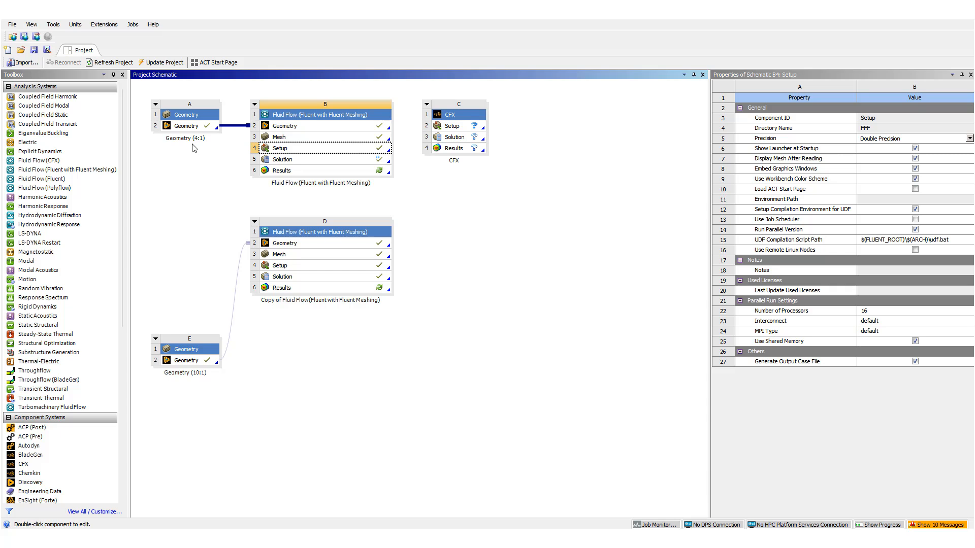
double_click(202, 362)
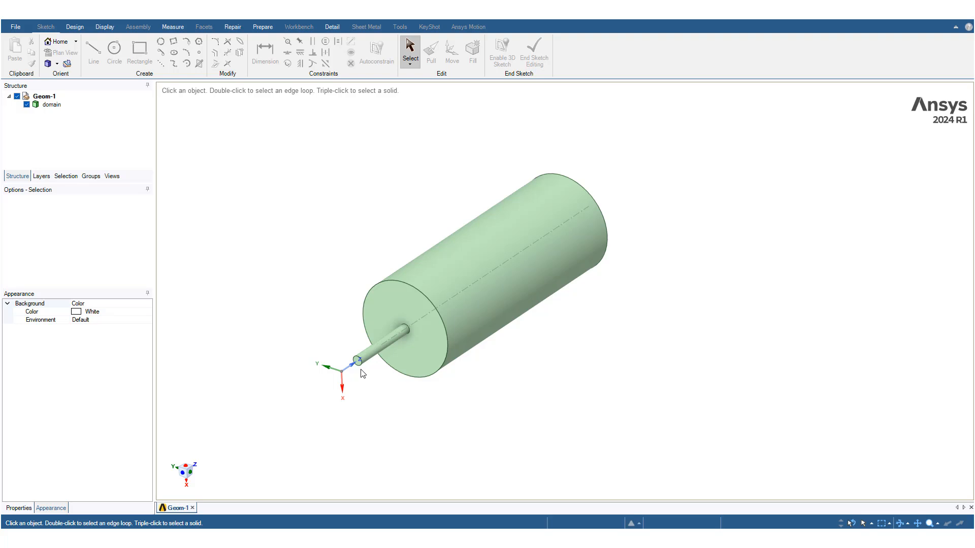
scroll(362, 373, "up", 5)
scroll(362, 365, "up", 3)
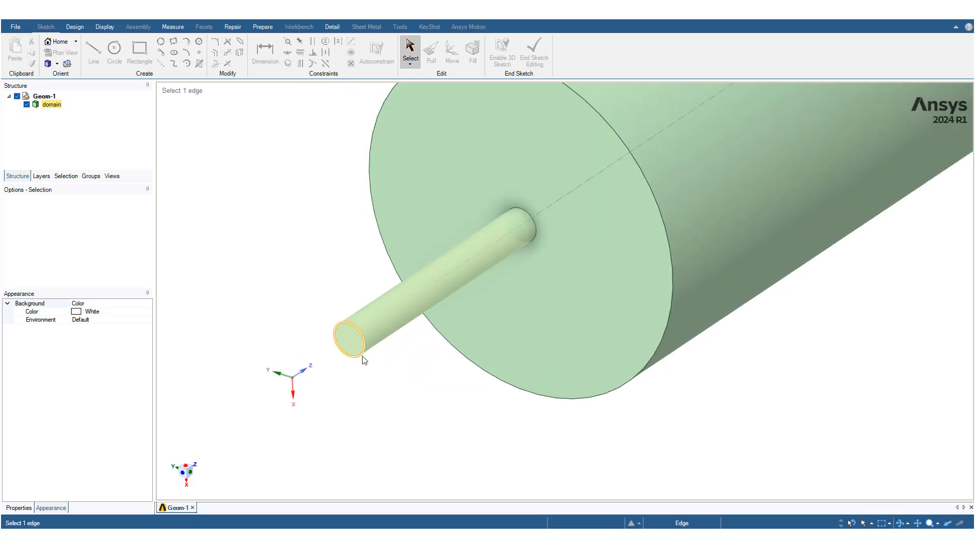
left_click(361, 356)
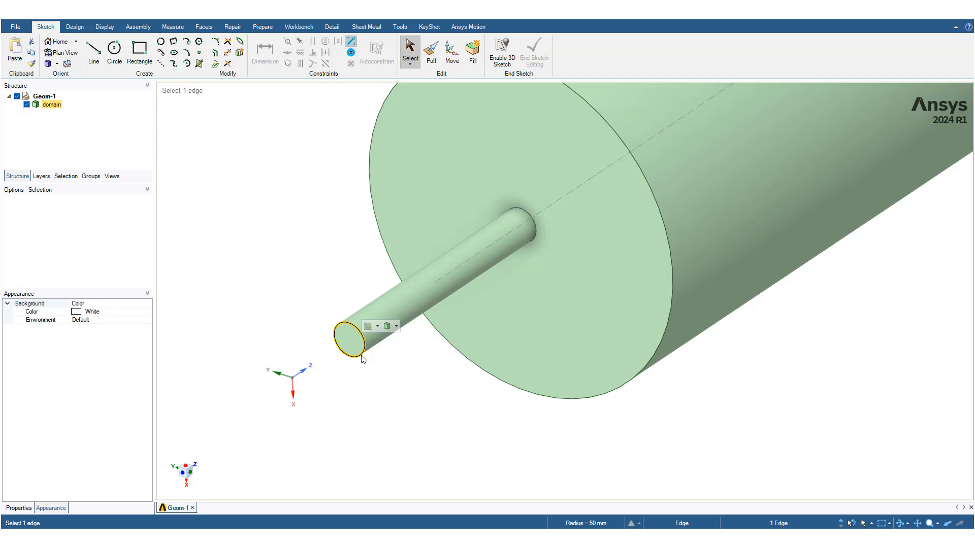
scroll(364, 359, "down", 3)
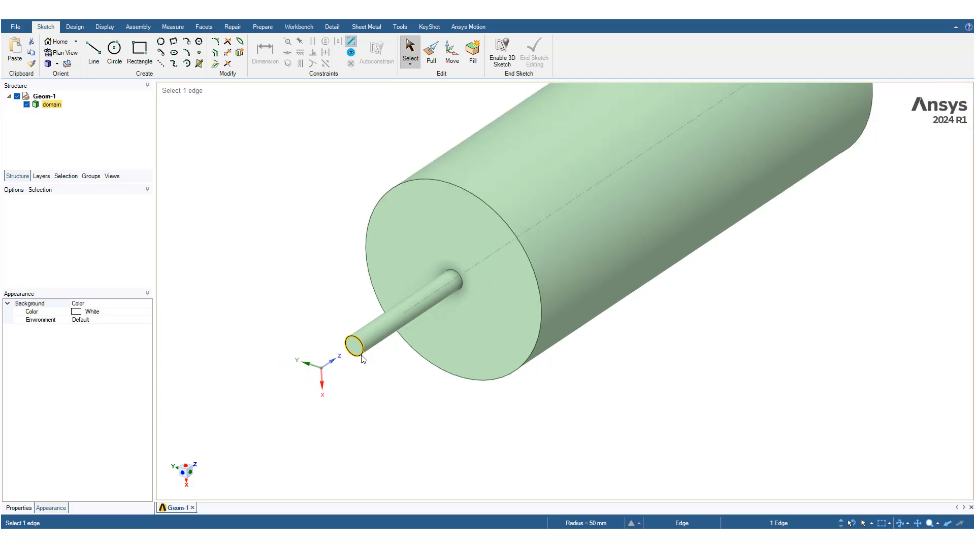
left_click(537, 346)
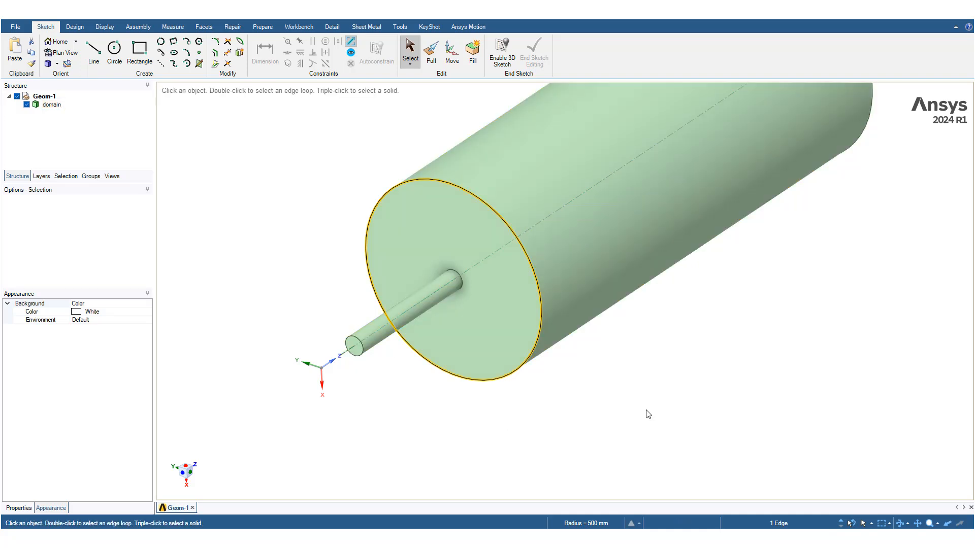
scroll(648, 414, "down", 2)
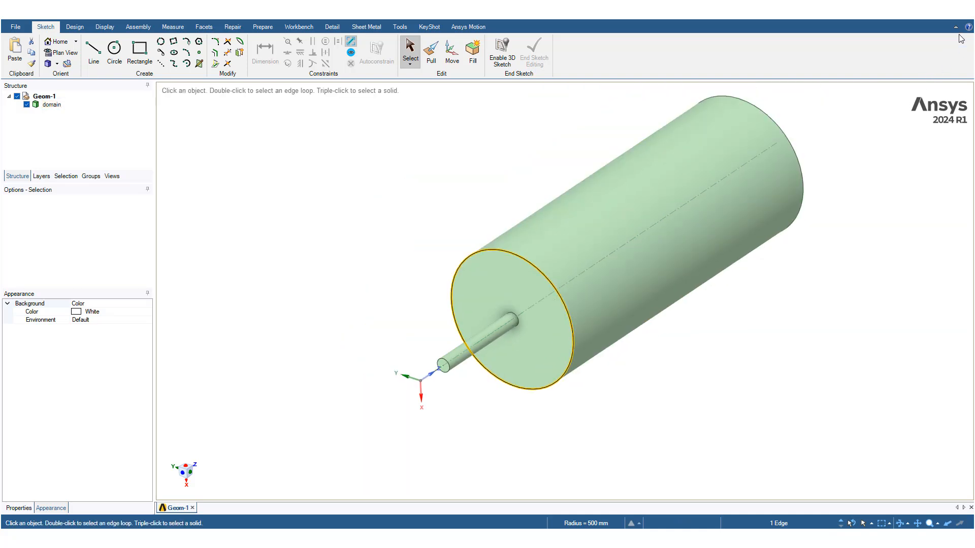
Switch to Fluent Meshing and cut the 10:1 domain mesh with a clipping plane limited in X, exposing its interior.
left_click(758, 468)
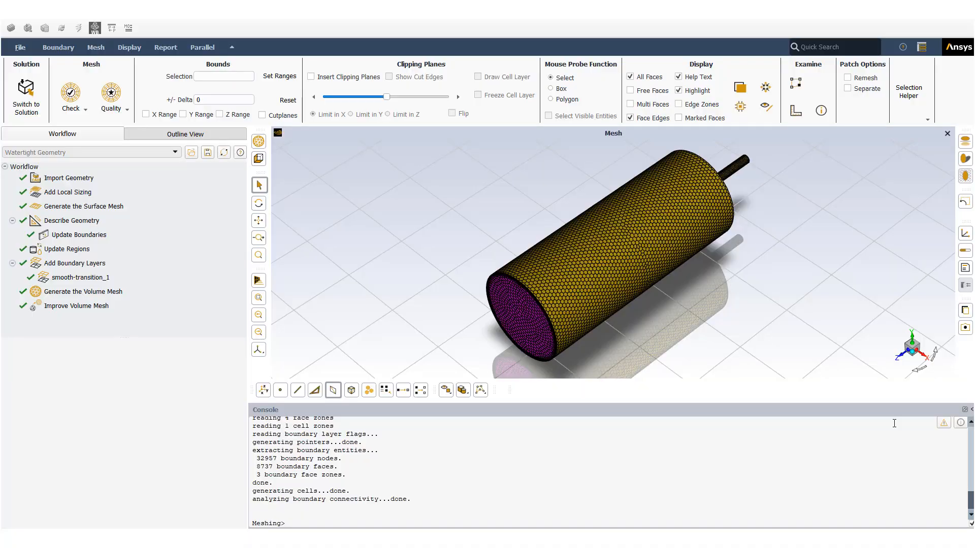
middle_click_drag(714, 246, 601, 332)
middle_click_drag(727, 246, 485, 291)
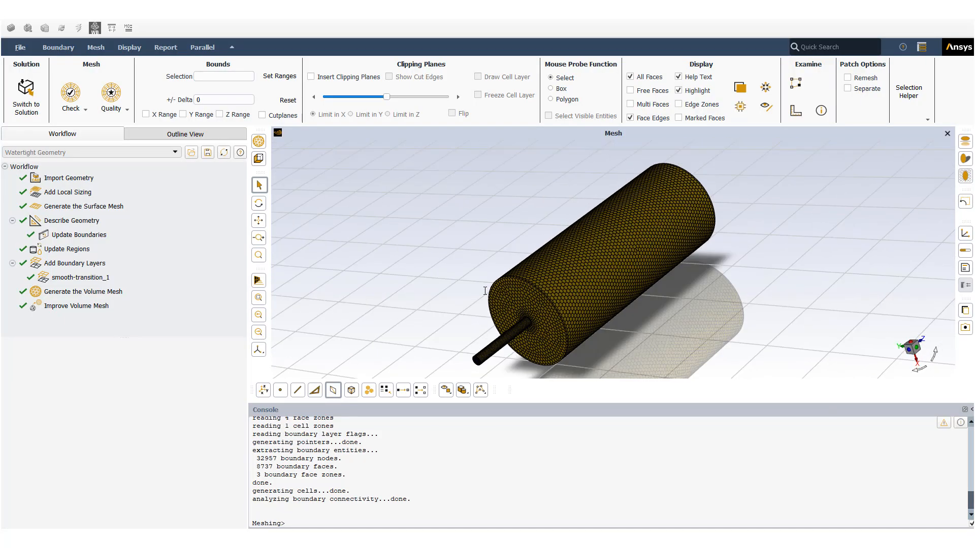
middle_click_drag(638, 249, 485, 323)
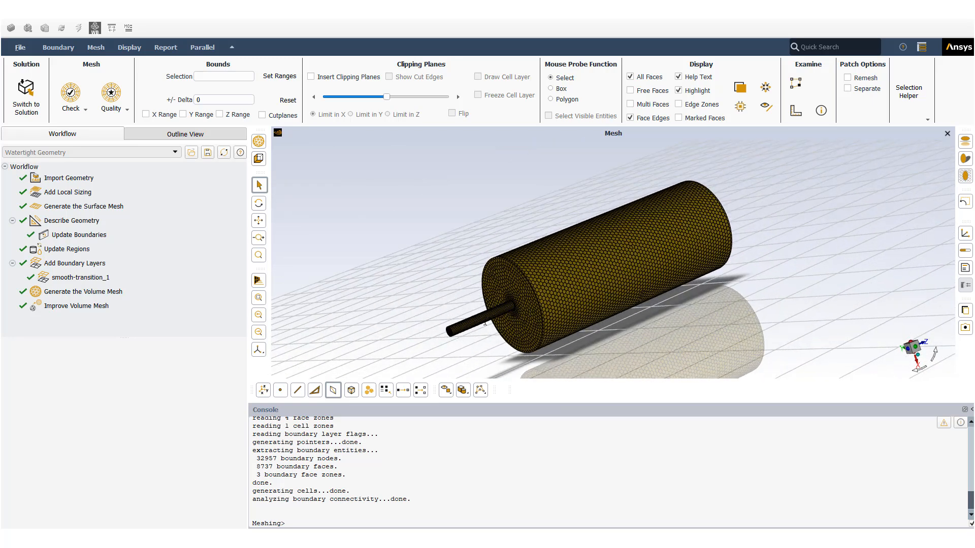
left_click(311, 77)
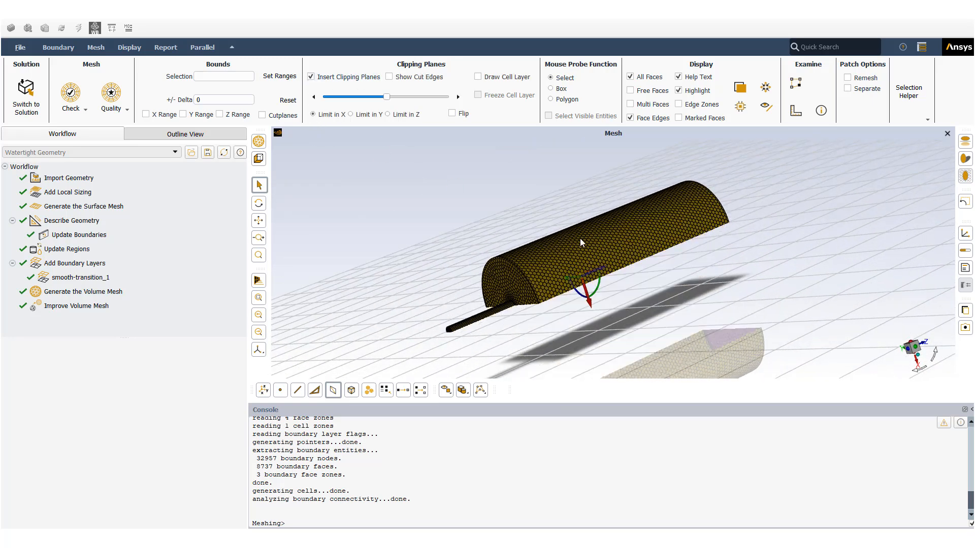
middle_click_drag(596, 326, 588, 253)
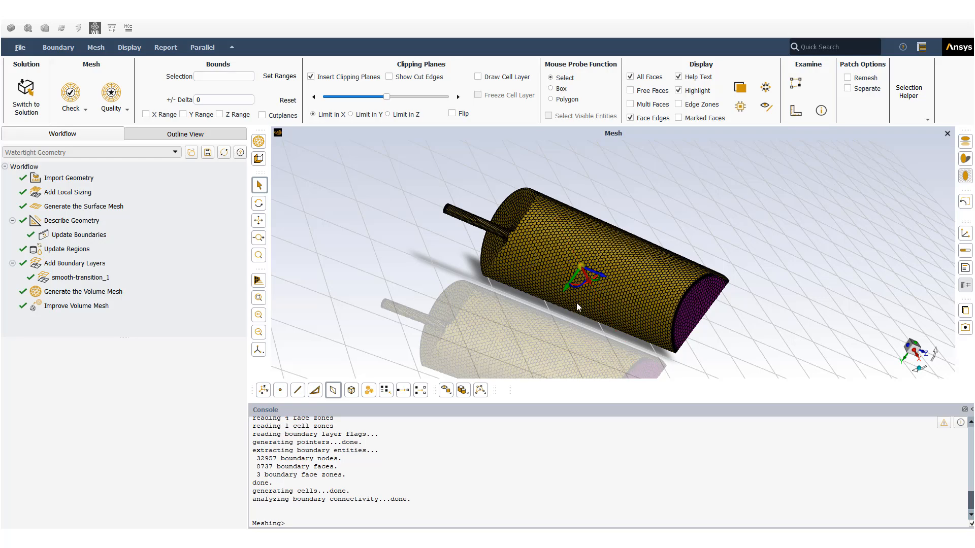
left_click_drag(577, 302, 560, 274)
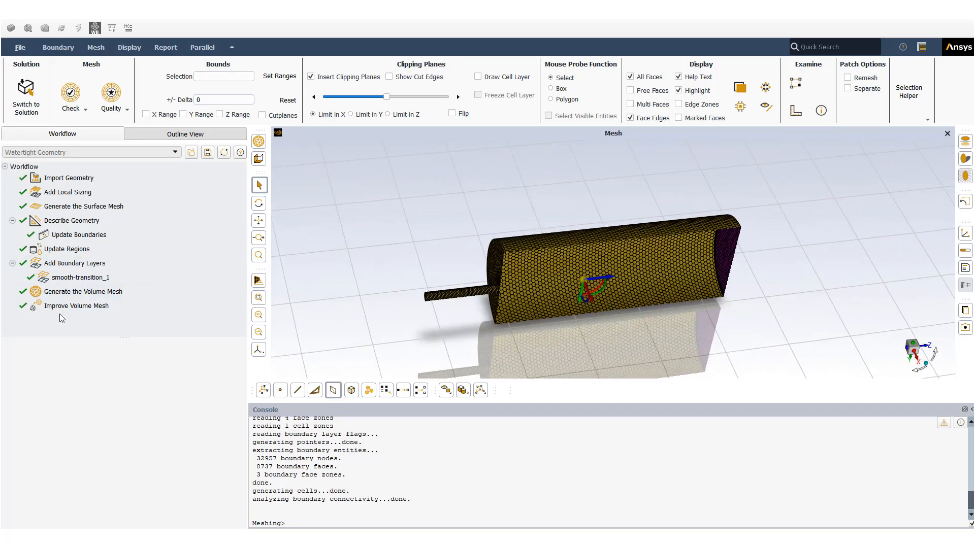
Draw the full volume mesh from the Generate the Volume Mesh task and view the cut squarely along the X axis.
left_click(76, 293)
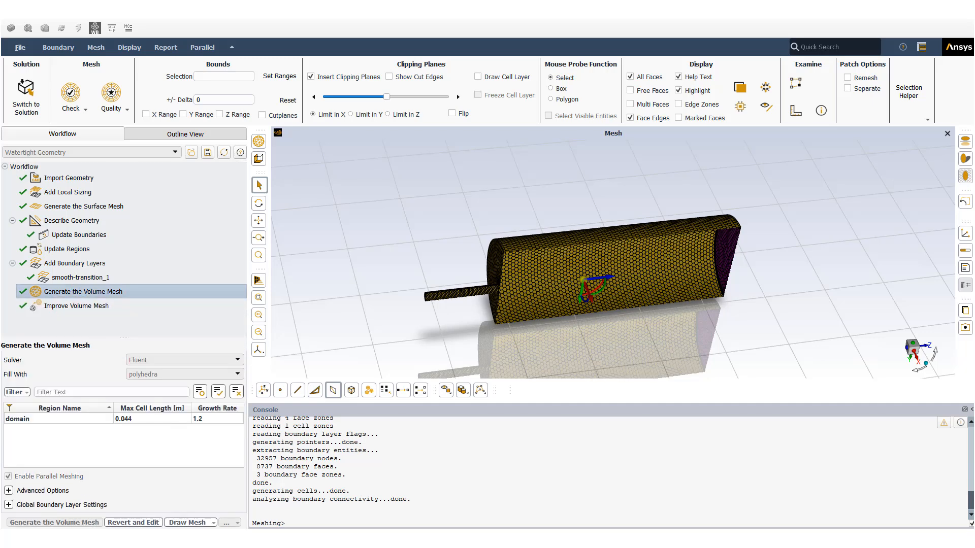
left_click(194, 523)
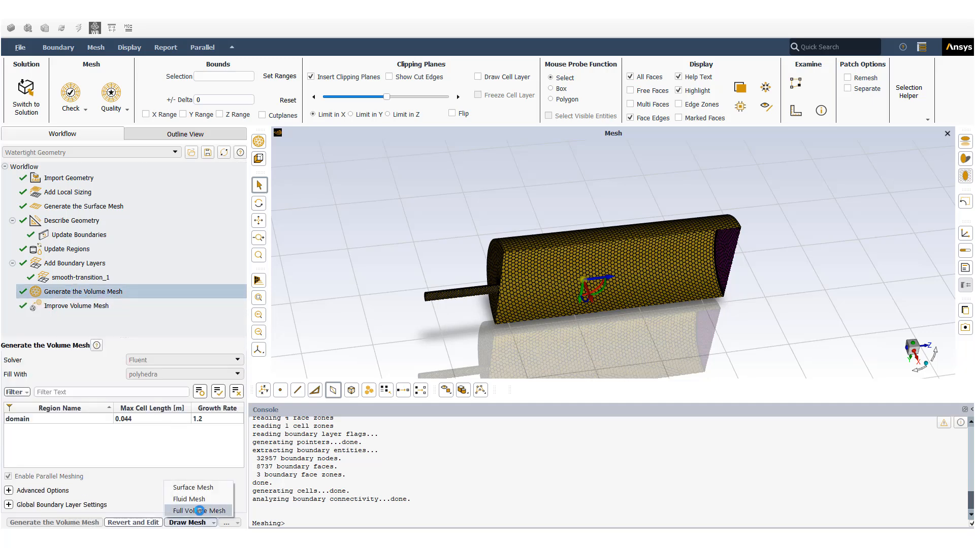
left_click(199, 511)
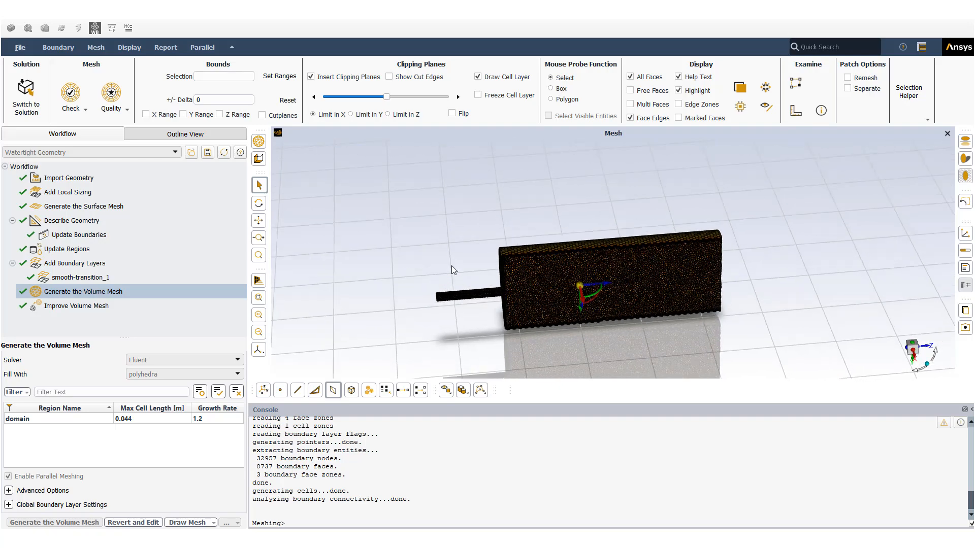
left_click_drag(452, 266, 449, 238)
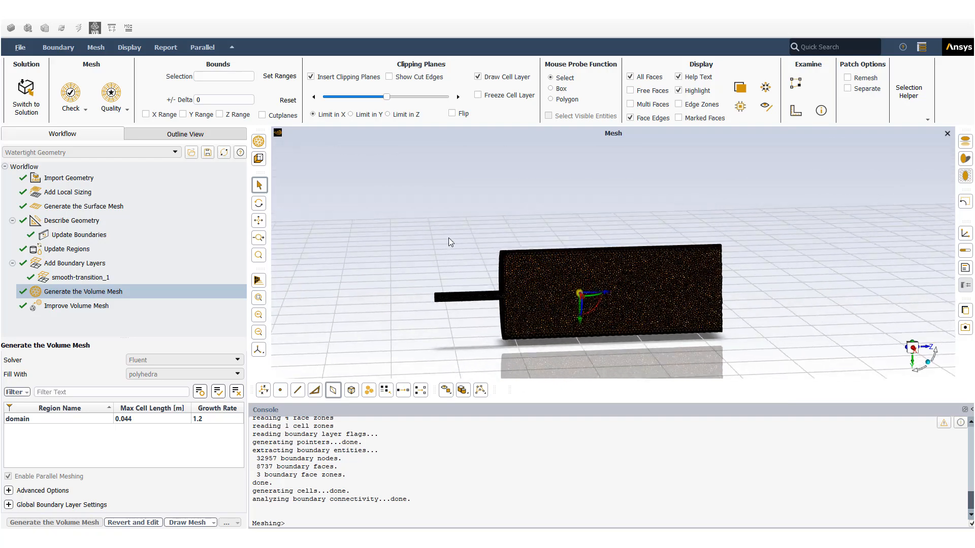
left_click(912, 349)
Examine the polyhedral cells and boundary layers on the cut plane around the sudden expansion and the inlet pipe.
scroll(695, 245, "up", 10)
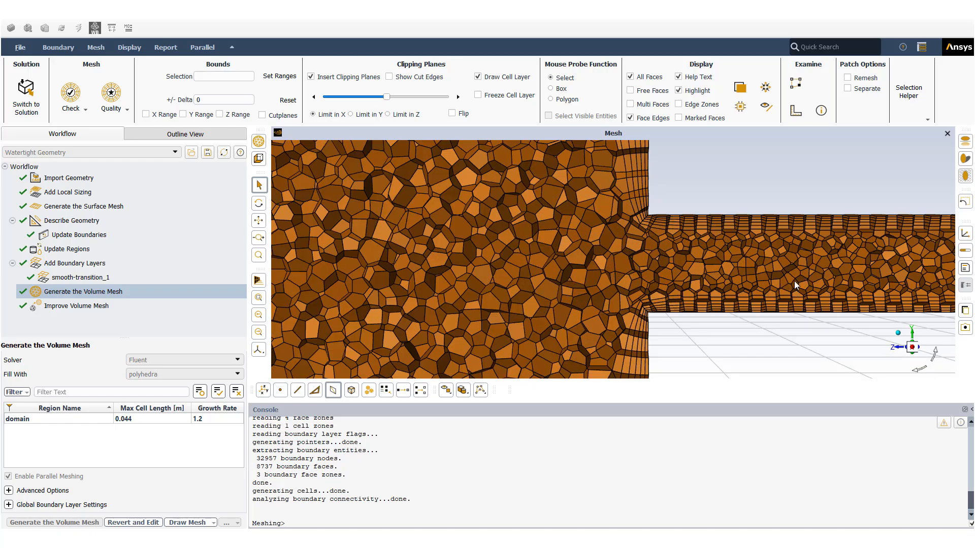
scroll(794, 281, "down", 10)
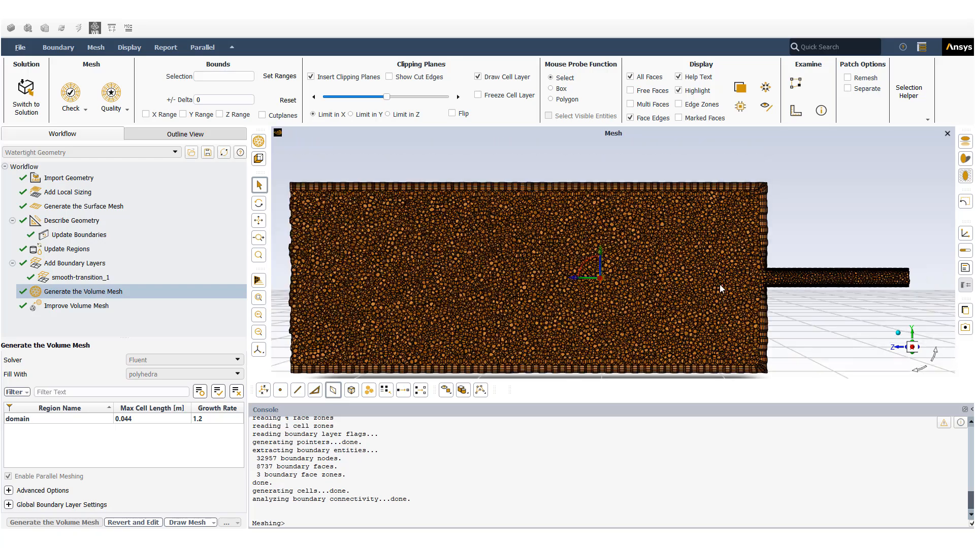
scroll(766, 260, "up", 2)
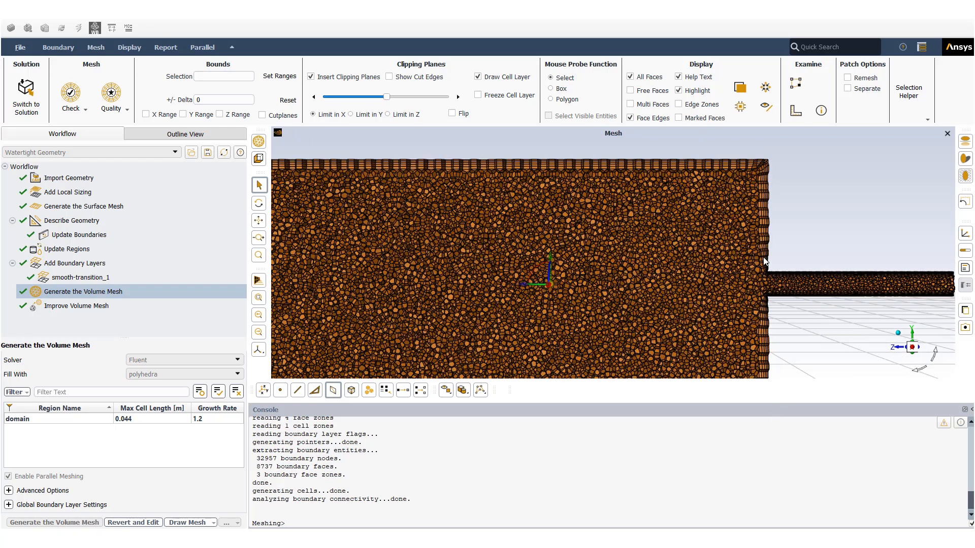
scroll(742, 299, "up", 1)
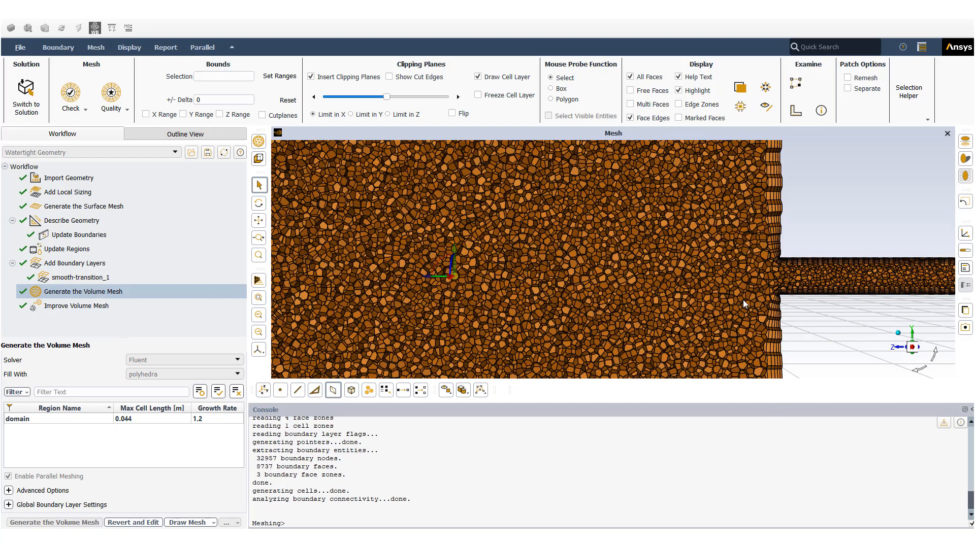
scroll(742, 300, "down", 3)
scroll(742, 302, "up", 1)
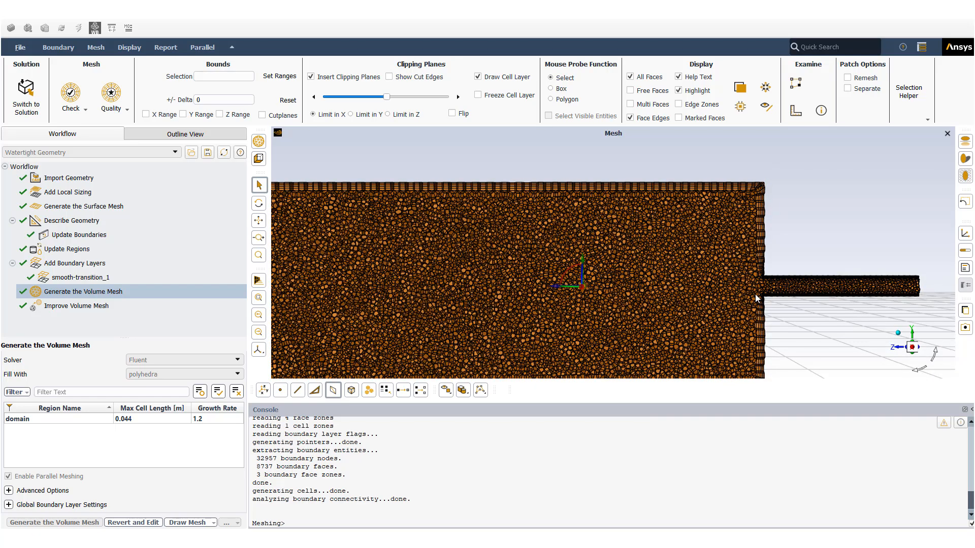
middle_click_drag(773, 327, 790, 278, "ctrl")
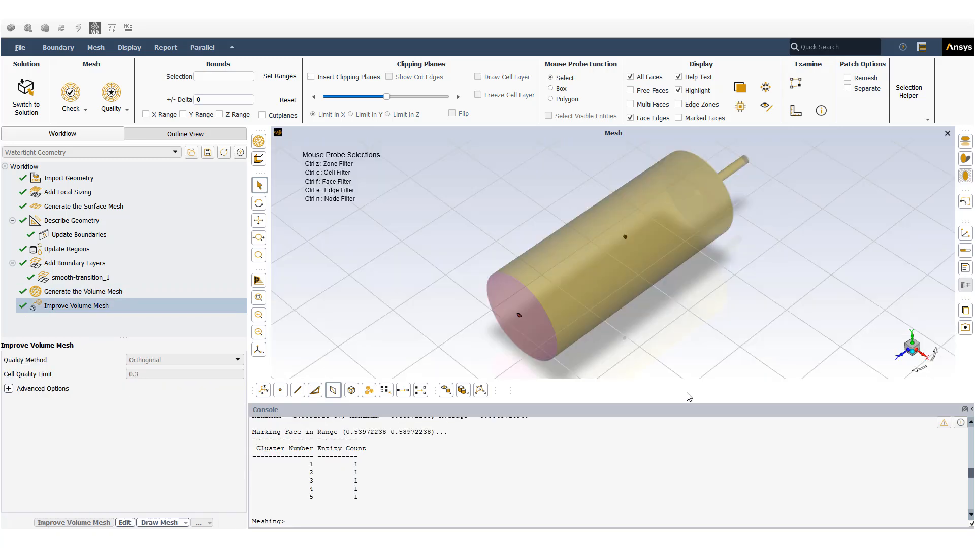
Evaluate the volume quality of the 10:1 mesh and check the minimum orthogonal quality in the console.
left_click(114, 109)
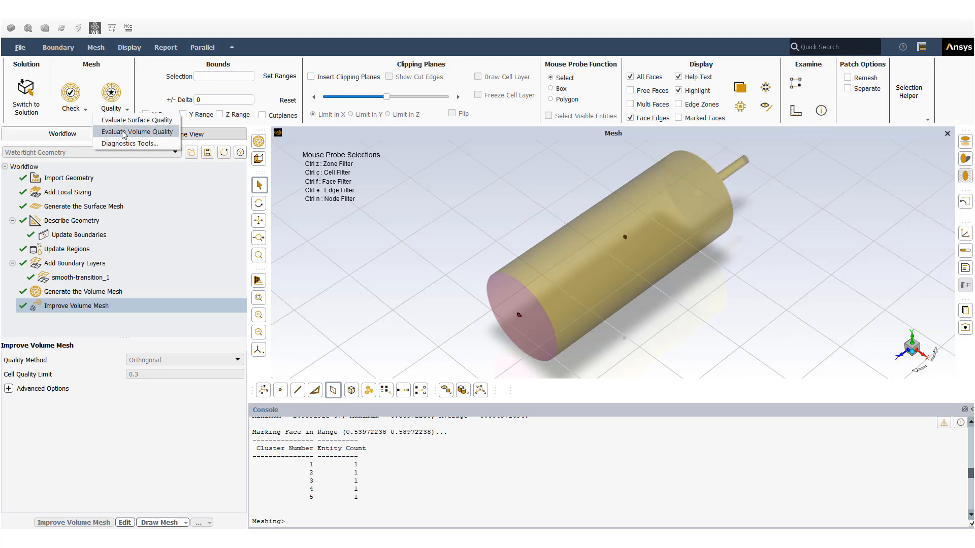
left_click(122, 131)
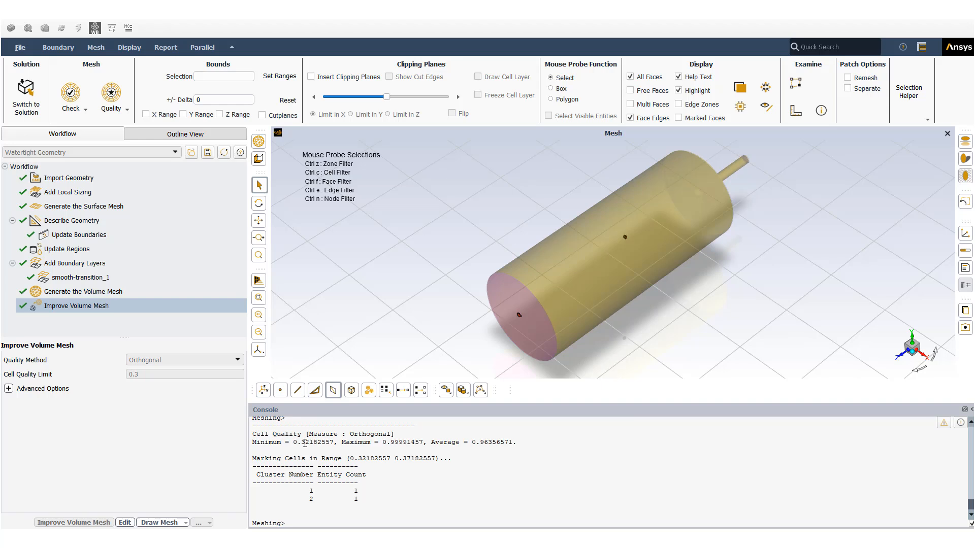
scroll(292, 444, "up", 3)
scroll(292, 443, "down", 2)
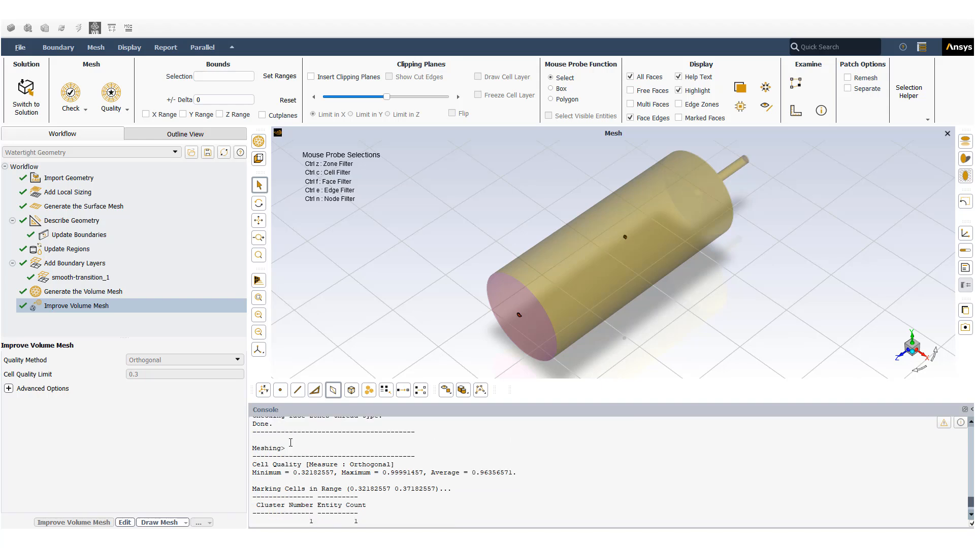
left_click_drag(294, 472, 311, 474)
Examine the earlier console output for the domain extents, volume statistics and cell count of the 10:1 mesh.
scroll(380, 470, "up", 10)
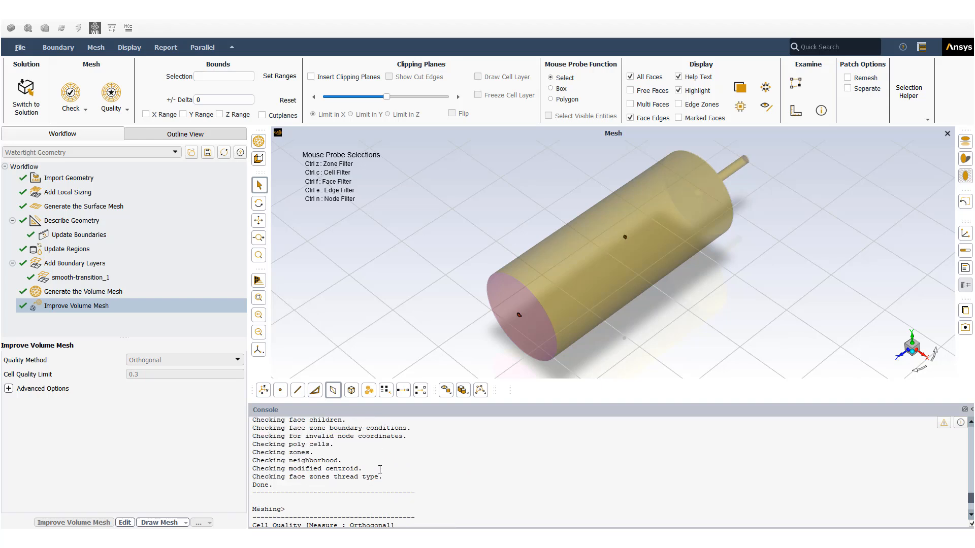
scroll(380, 470, "up", 3)
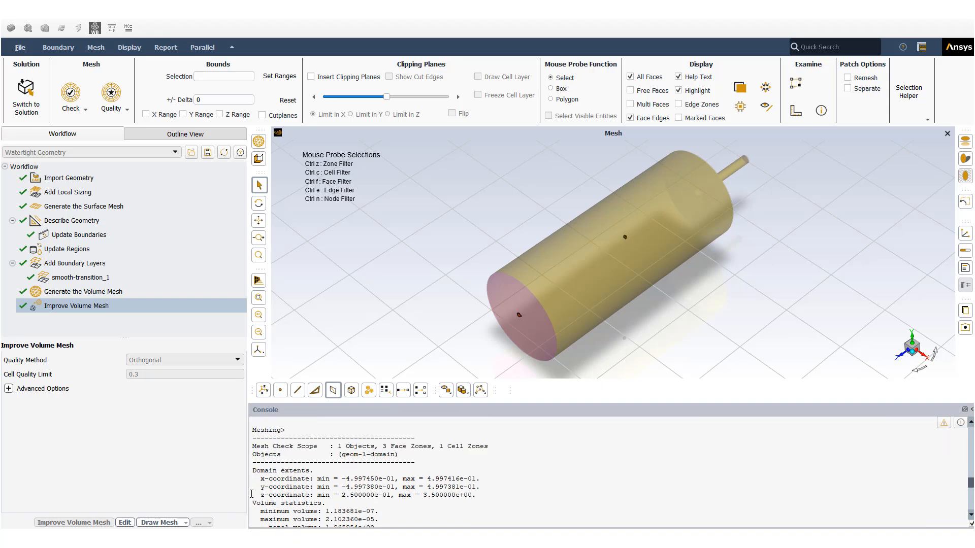
scroll(282, 504, "down", 1)
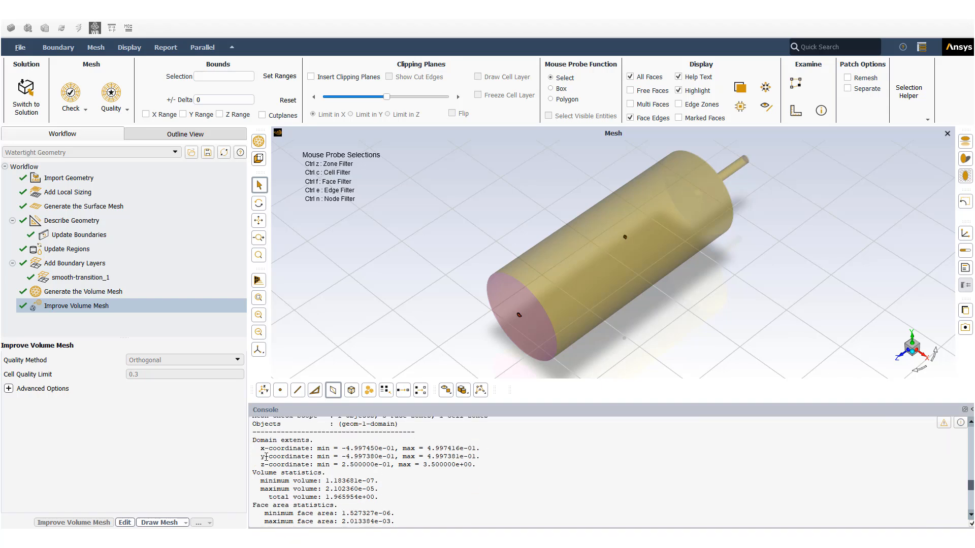
left_click_drag(262, 482, 344, 483)
scroll(348, 489, "up", 6)
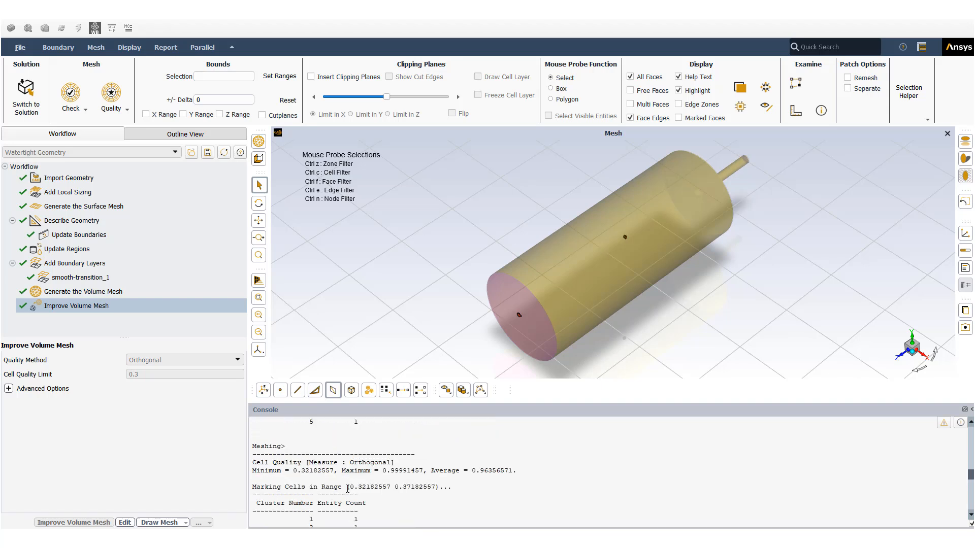
scroll(348, 489, "down", 3)
scroll(348, 489, "up", 8)
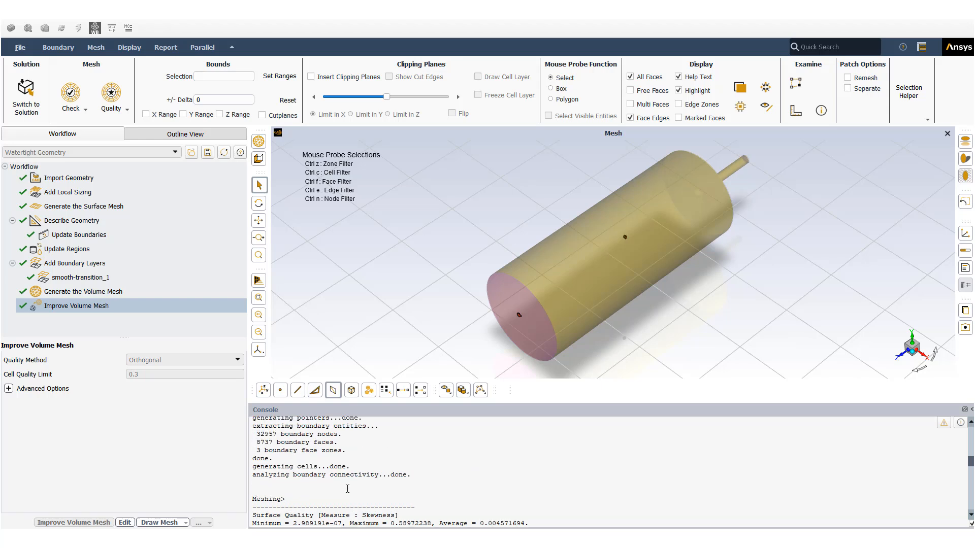
scroll(348, 489, "up", 3)
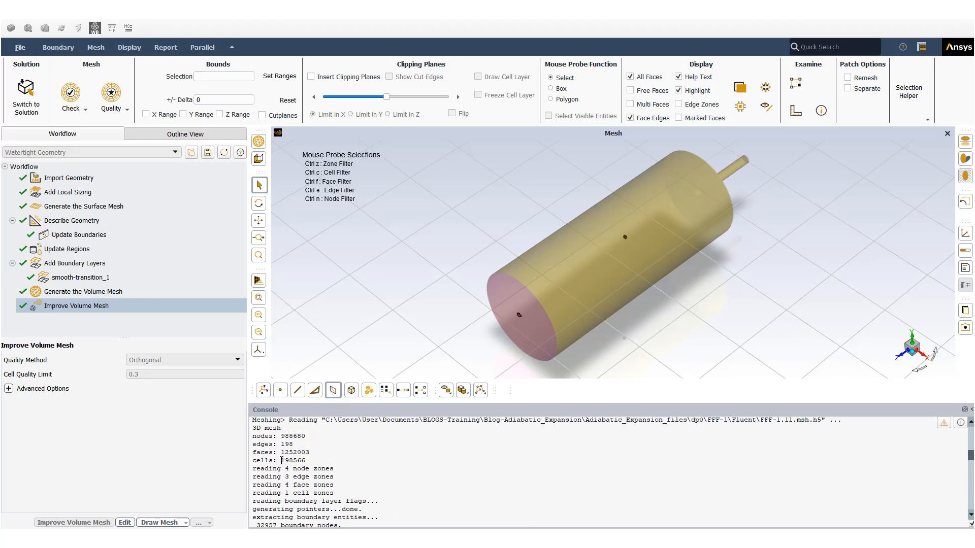
left_click_drag(281, 461, 307, 461)
Redraw the full volume mesh, orient the cut side-on, and review the Add Local Sizing and Generate the Surface Mesh tasks.
left_click(119, 292)
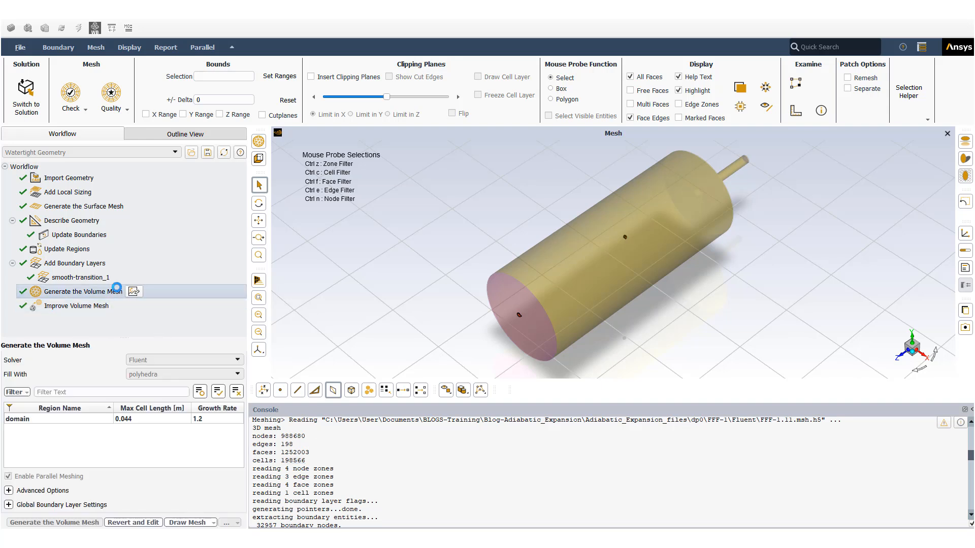
left_click(189, 523)
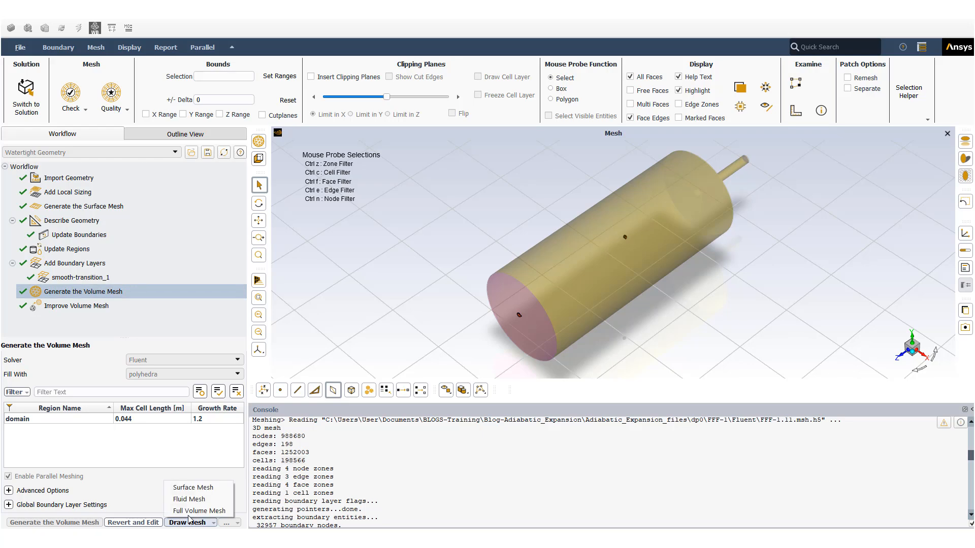
left_click(197, 511)
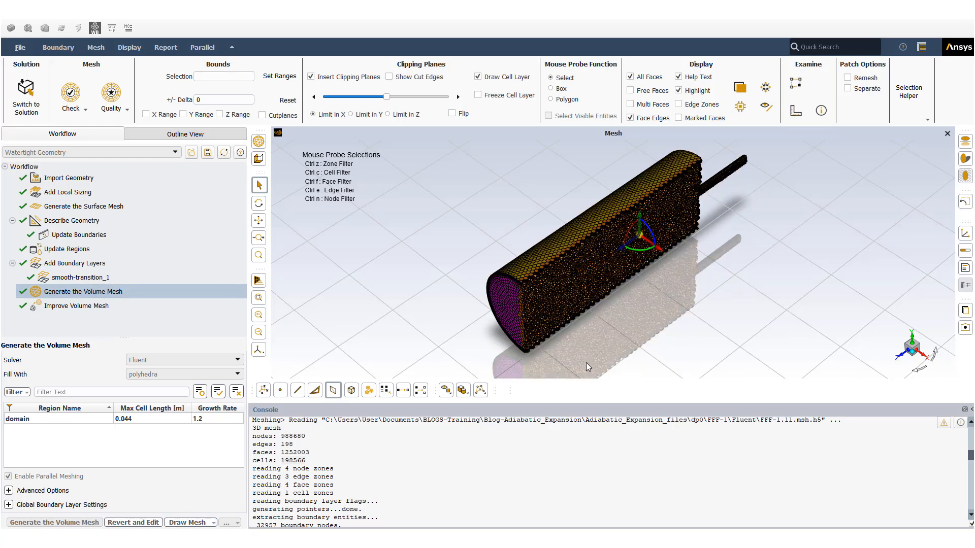
left_click_drag(556, 294, 438, 323)
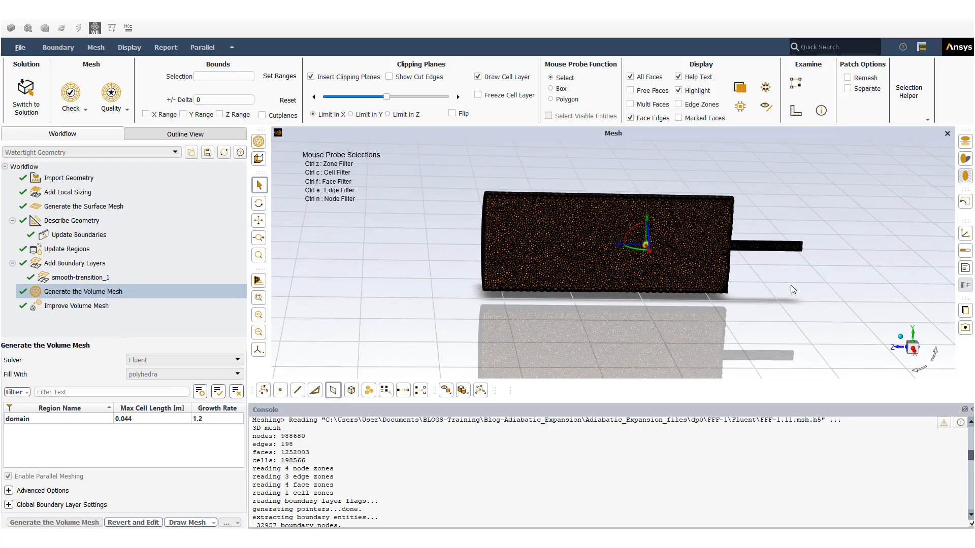
left_click_drag(791, 285, 748, 269)
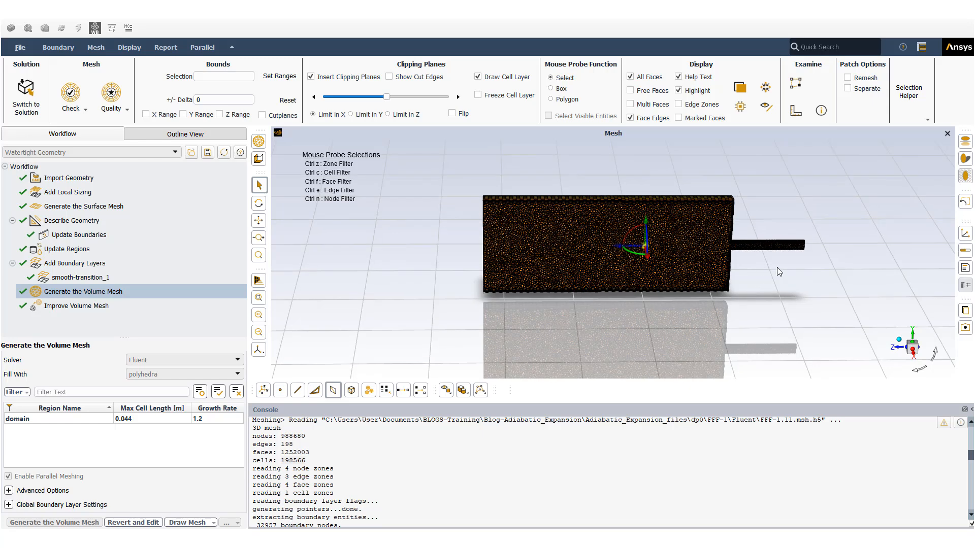
left_click(72, 192)
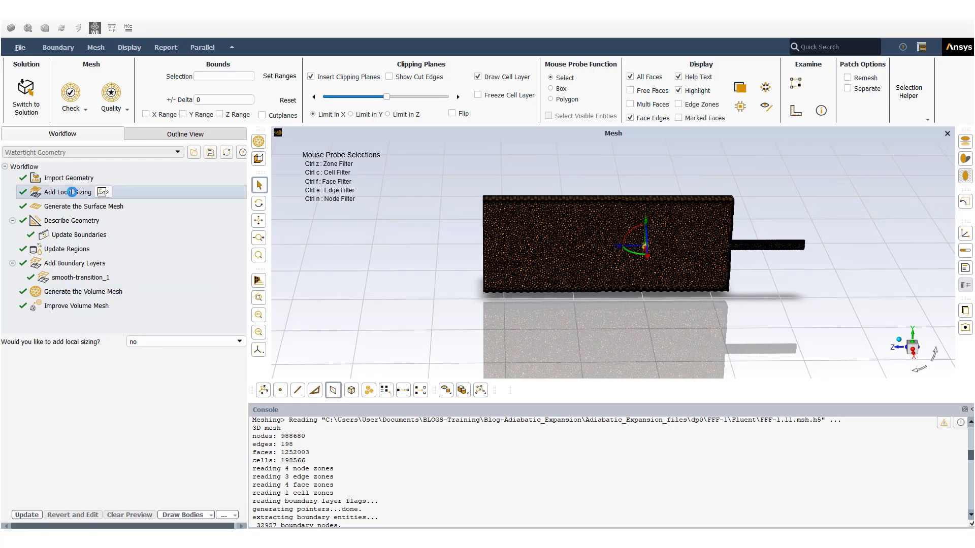
left_click(71, 206)
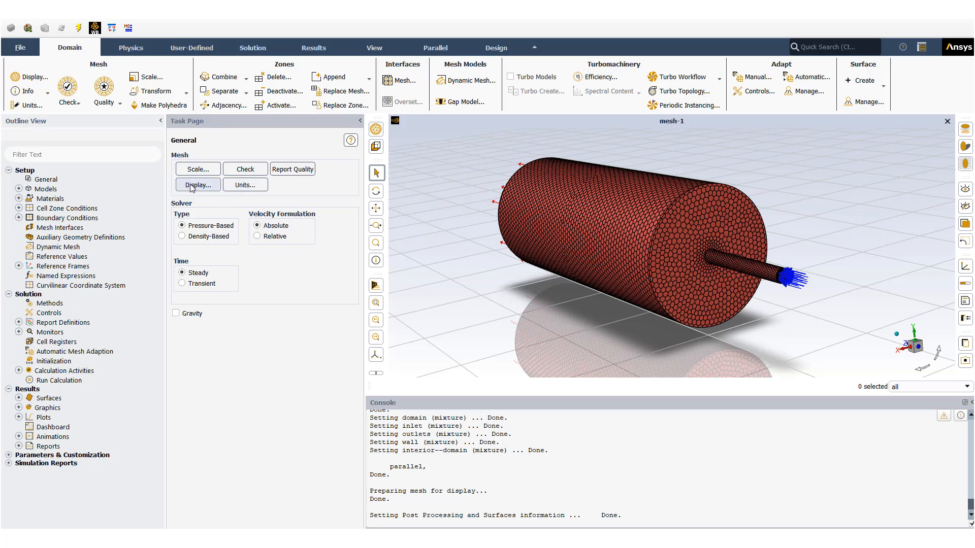
Report the mesh quality and mesh size of the 10:1 case in the Fluent solver.
left_click_drag(595, 302, 645, 307)
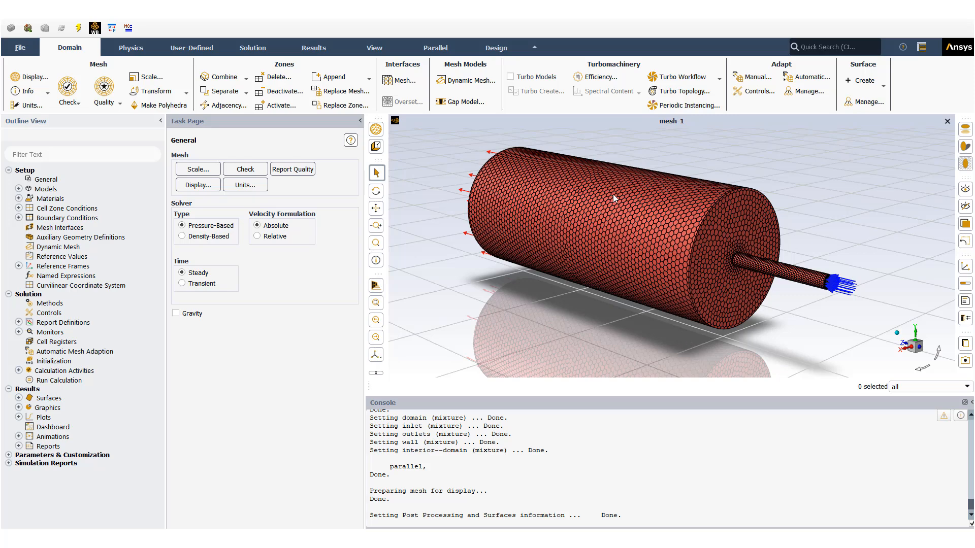
left_click(103, 102)
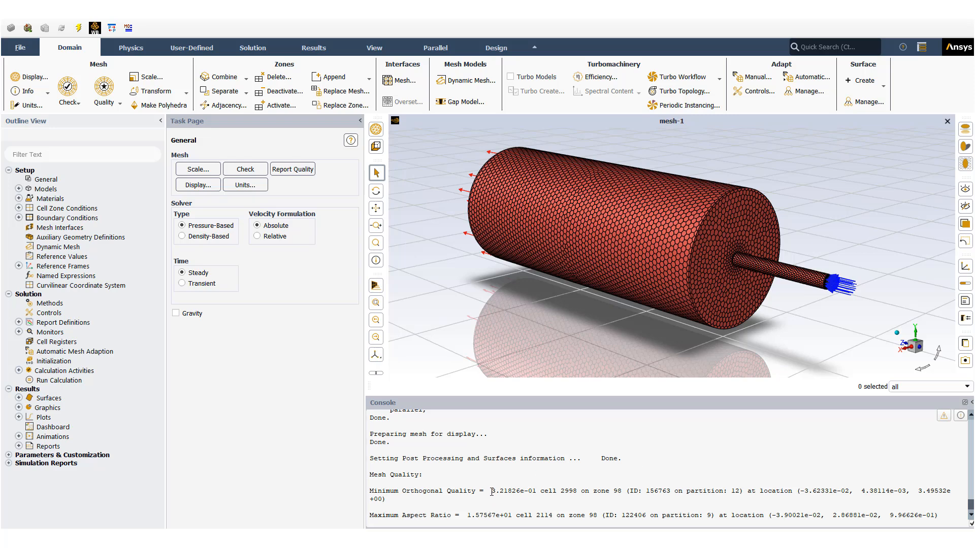
left_click_drag(502, 491, 511, 493)
left_click(31, 92)
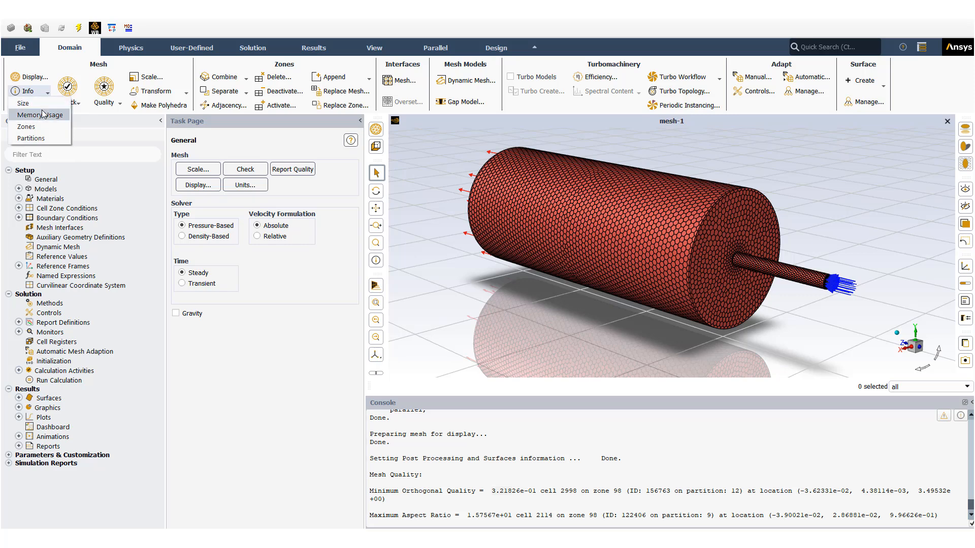
left_click(24, 103)
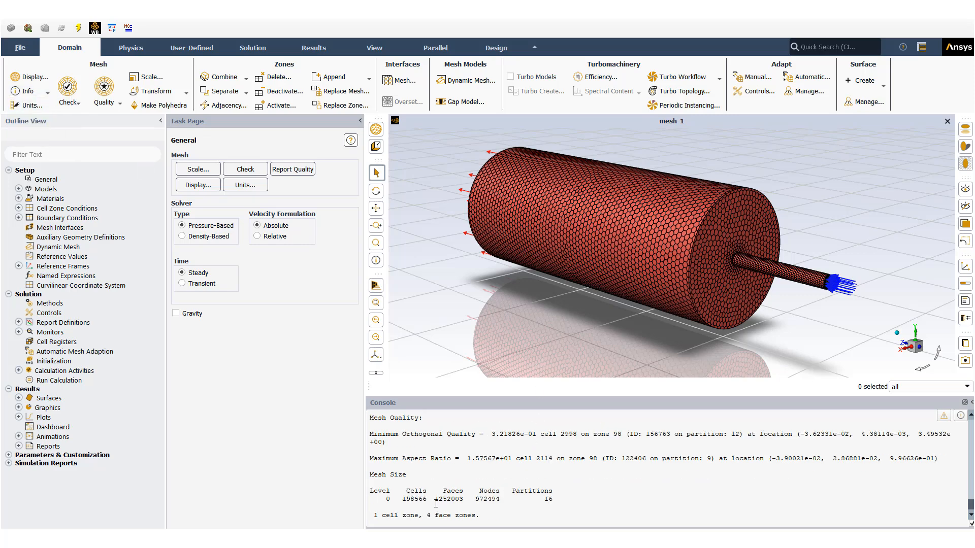
left_click_drag(403, 499, 413, 501)
Set the total temperature of the inlet mass-flow boundary to 80 °C.
left_click(20, 219)
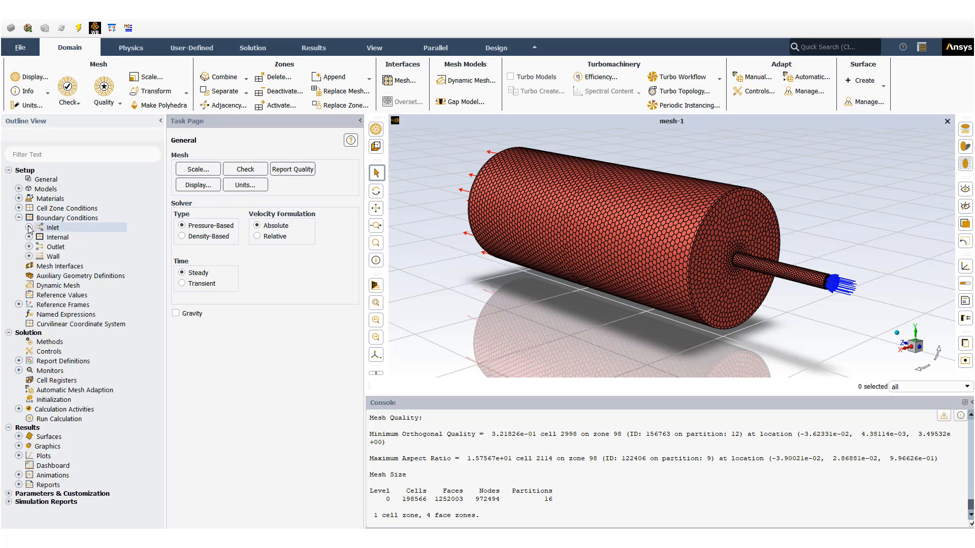
left_click(29, 227)
double_click(80, 218)
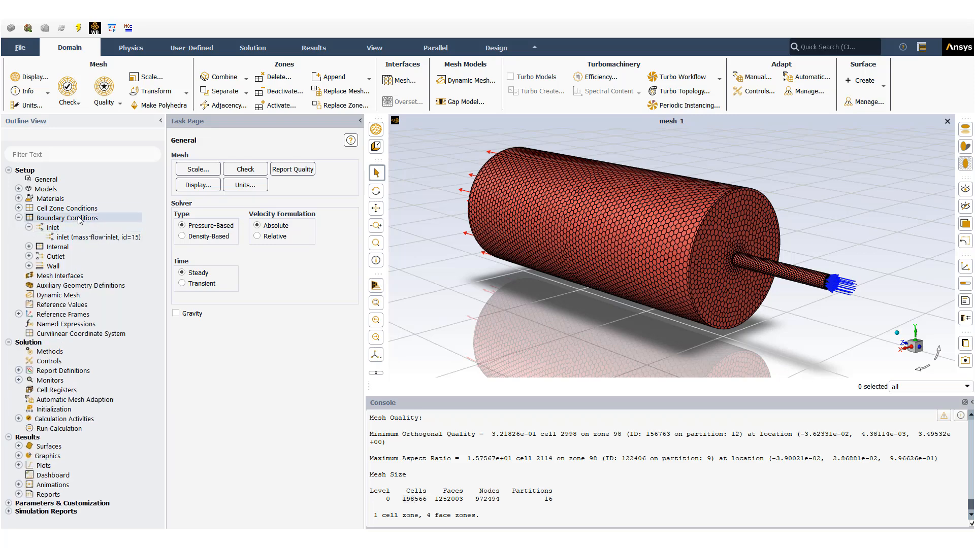
left_click(180, 174)
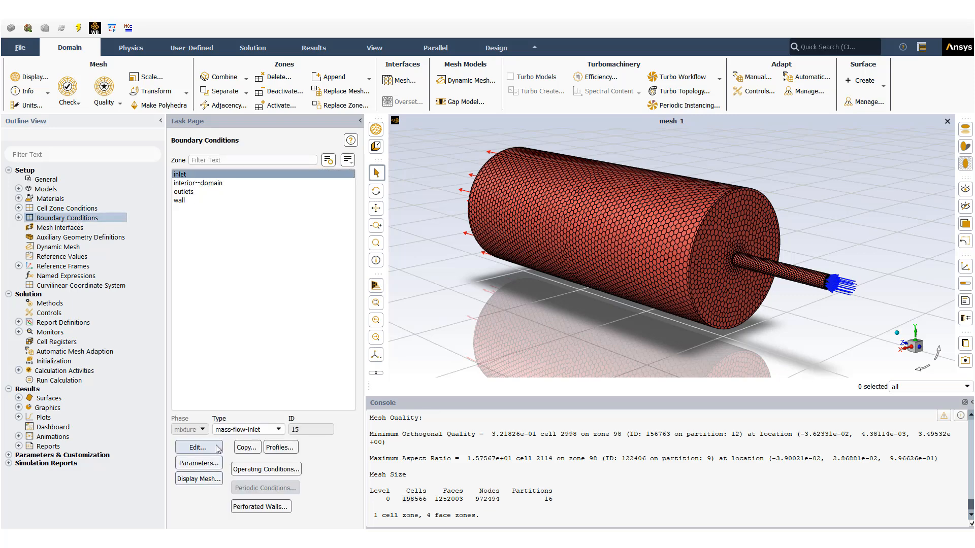
left_click(198, 447)
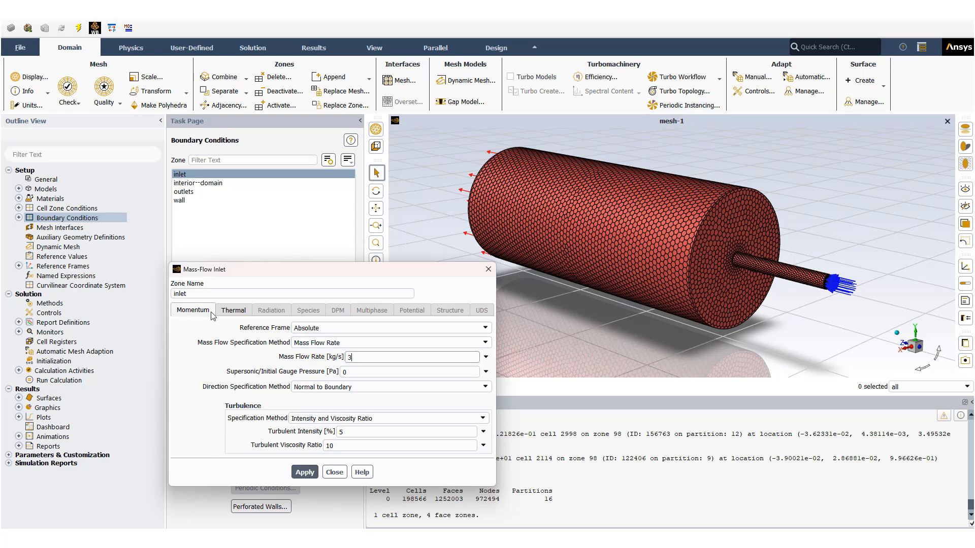
left_click(229, 311)
double_click(281, 328)
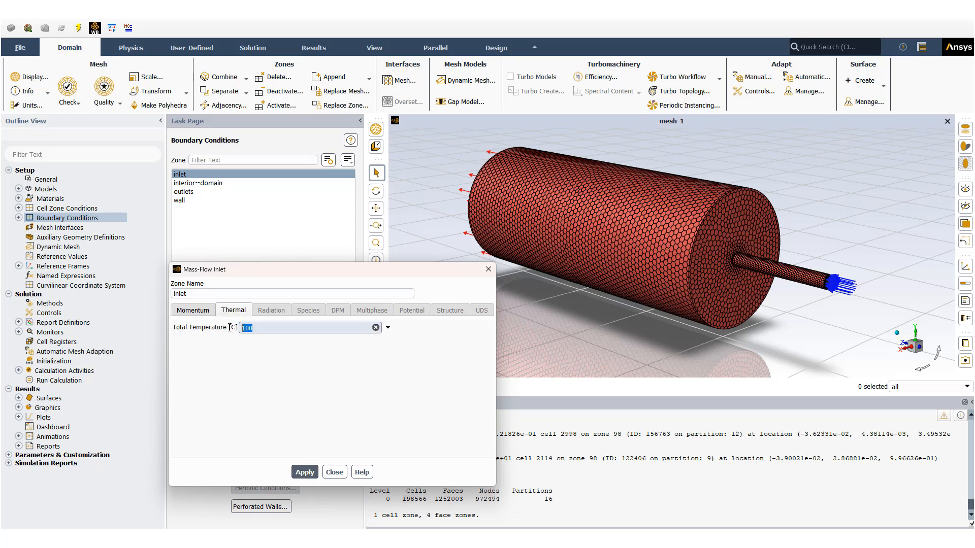
type("80")
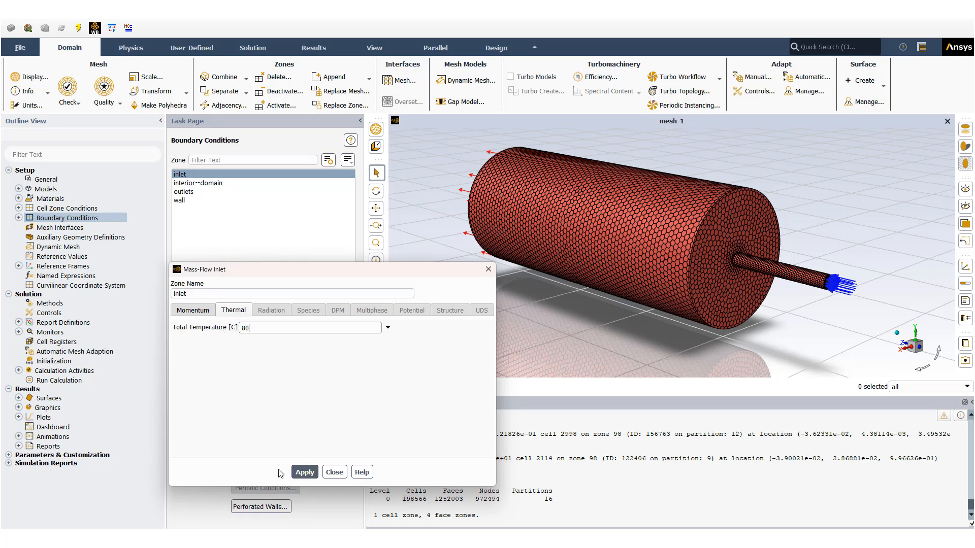
left_click(311, 470)
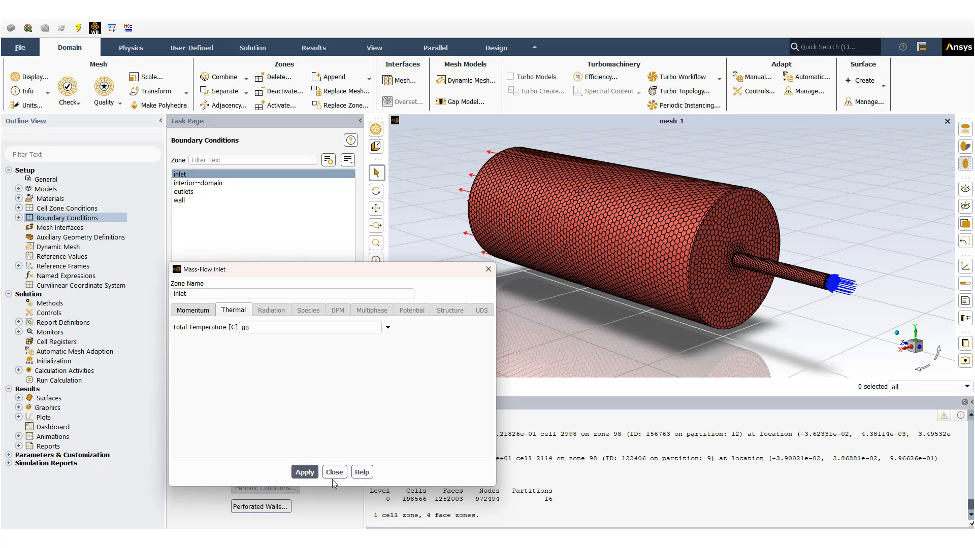
left_click(334, 472)
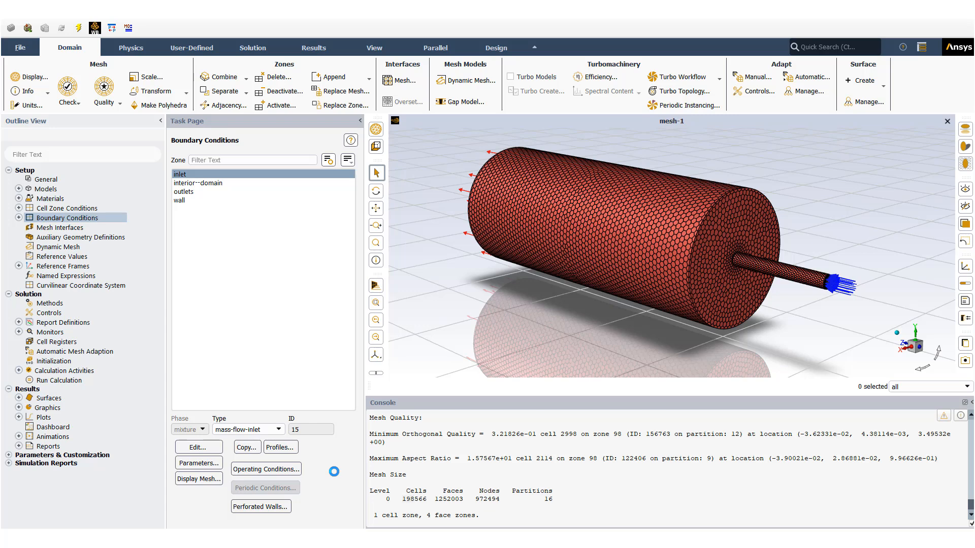
Set the backflow total temperature of the outlets pressure boundary to 80 °C.
left_click(180, 192)
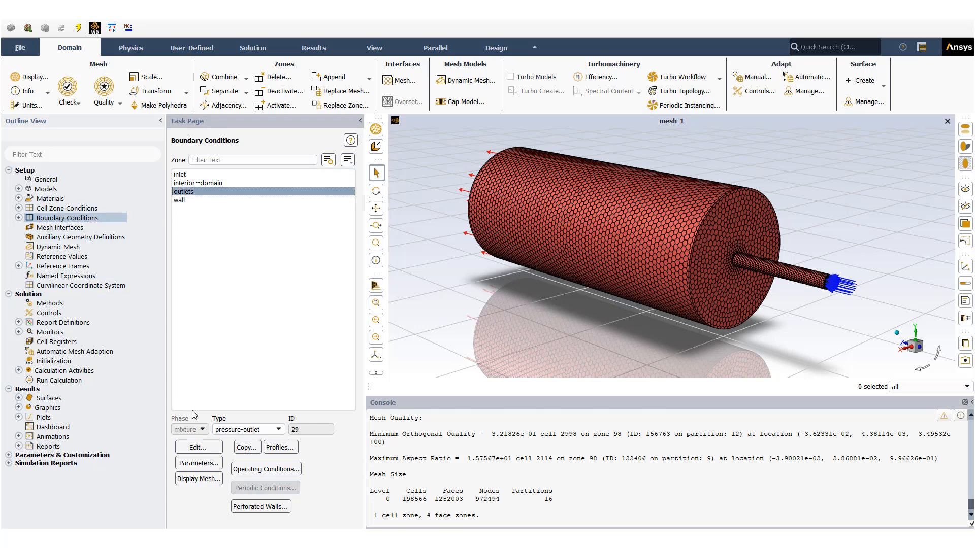
left_click(197, 448)
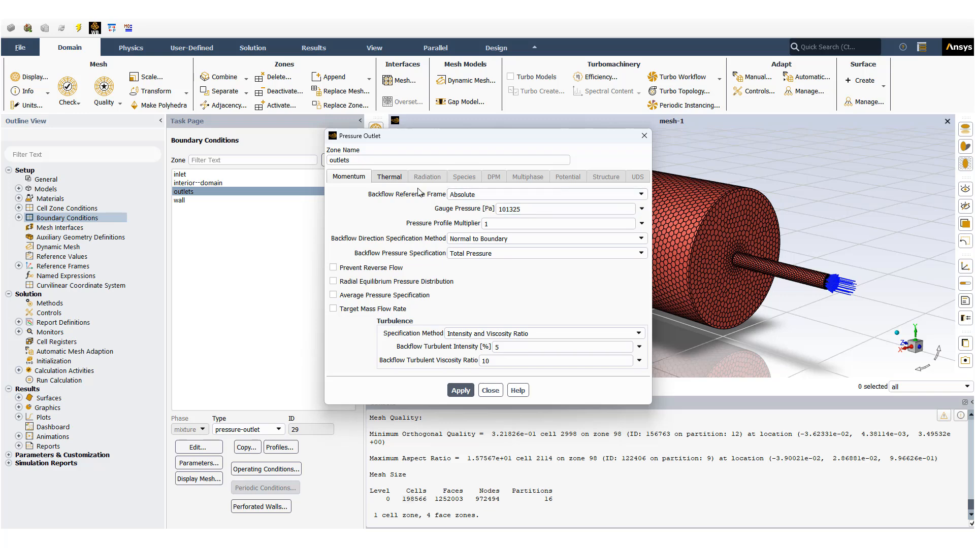
left_click(398, 179)
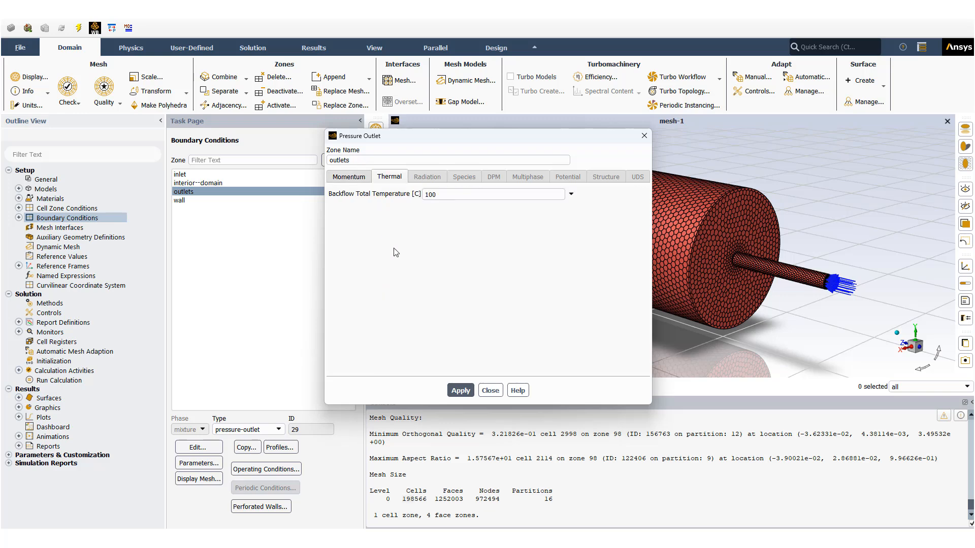
double_click(431, 194)
type("80")
left_click(350, 178)
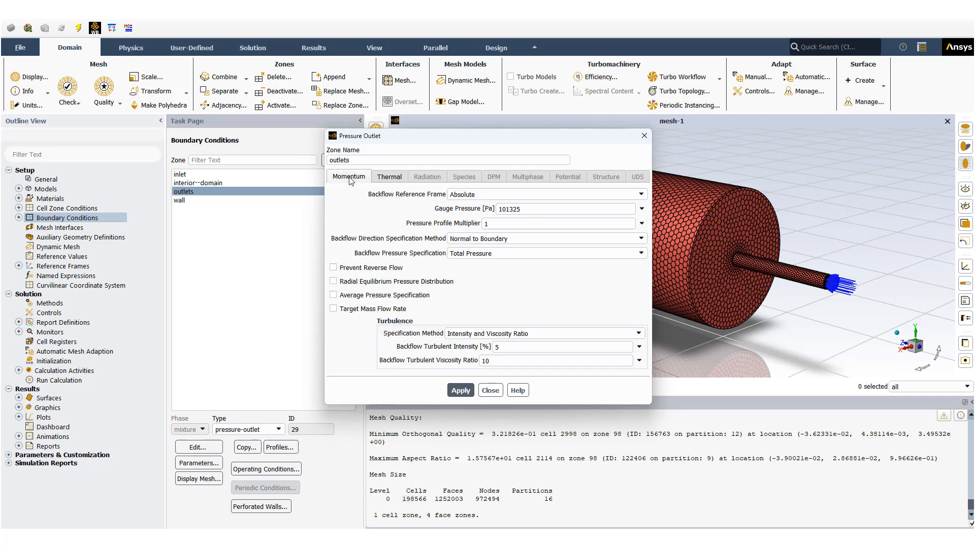
left_click(461, 391)
left_click(489, 391)
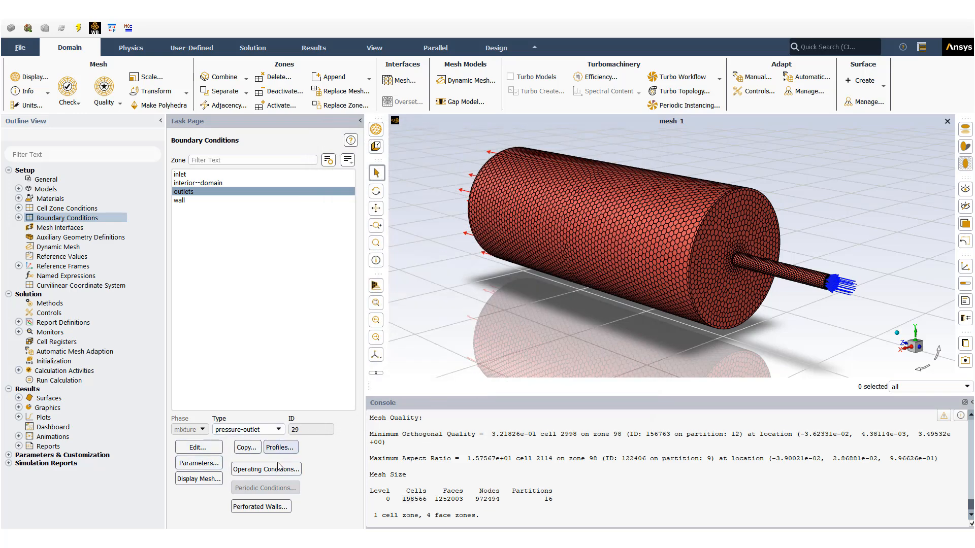
Review the properties of the air fluid material and the operating conditions.
left_click(19, 198)
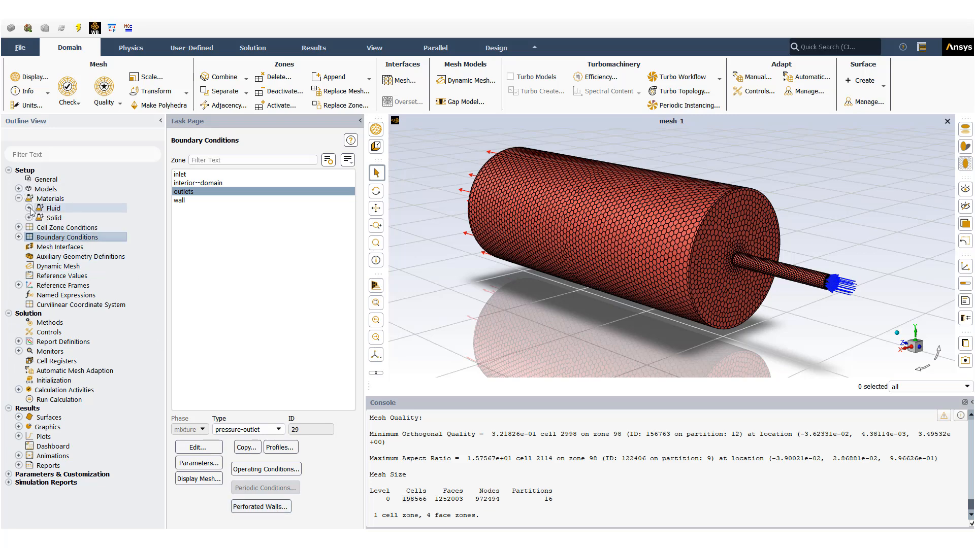
left_click(29, 208)
left_click(56, 218)
double_click(57, 218)
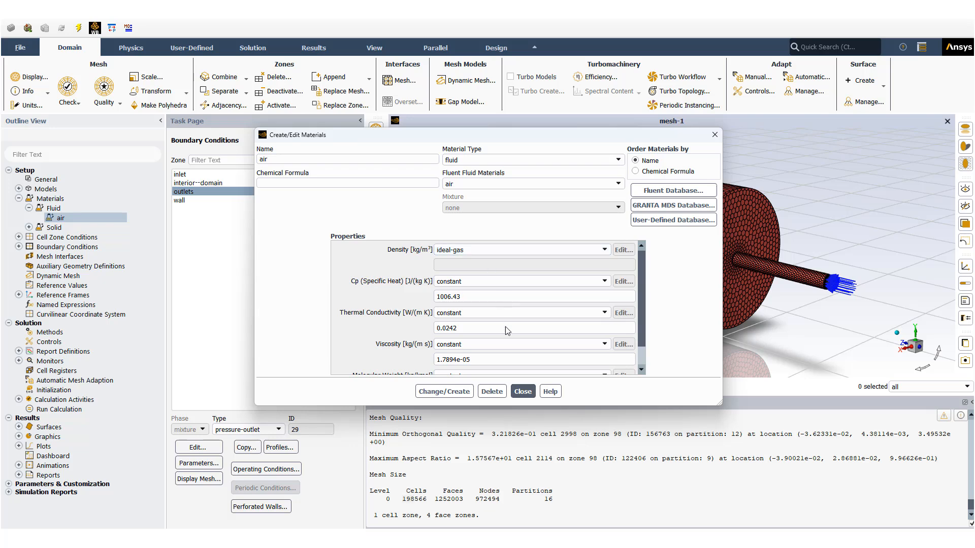
left_click(523, 391)
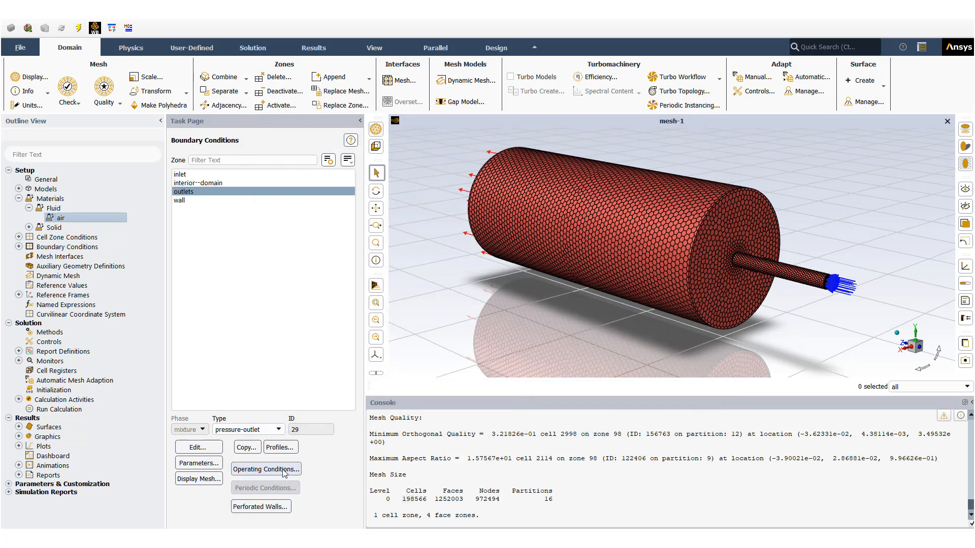
left_click(264, 469)
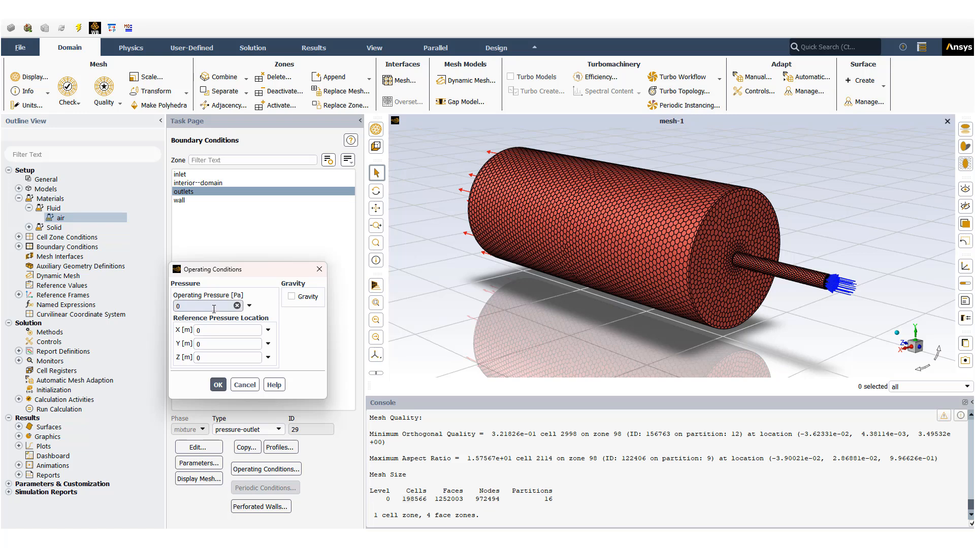
left_click(241, 385)
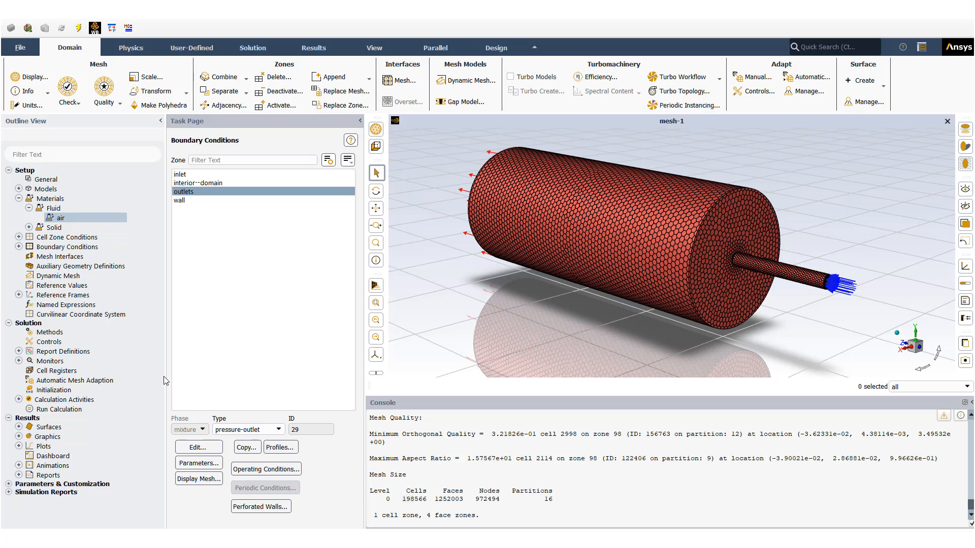
left_click(19, 198)
Review the momentum and thermal conditions of the wall boundary.
double_click(39, 218)
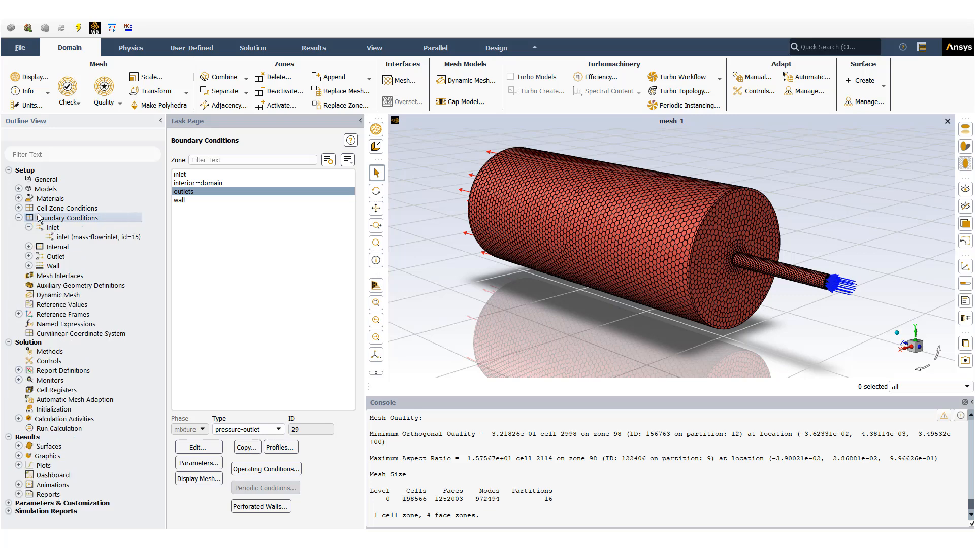
left_click(176, 203)
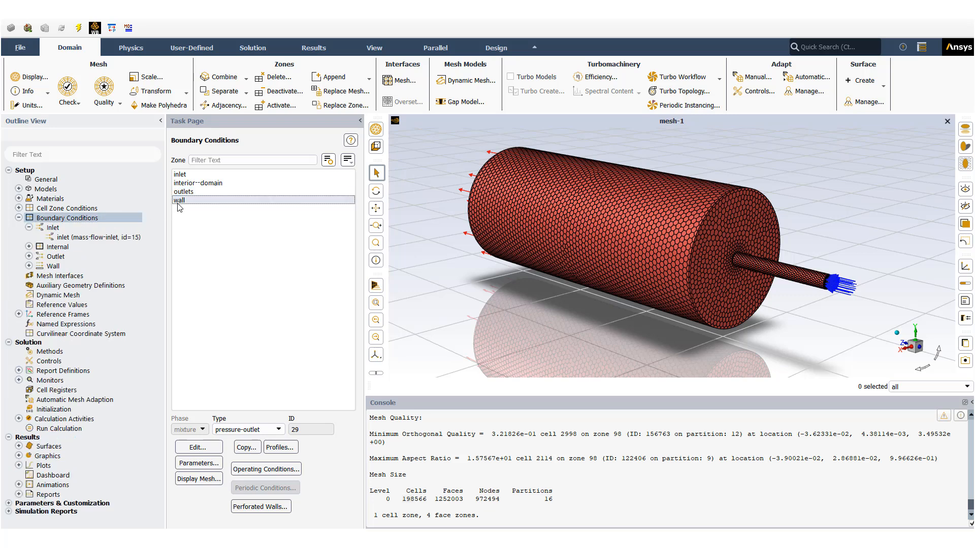
left_click(213, 450)
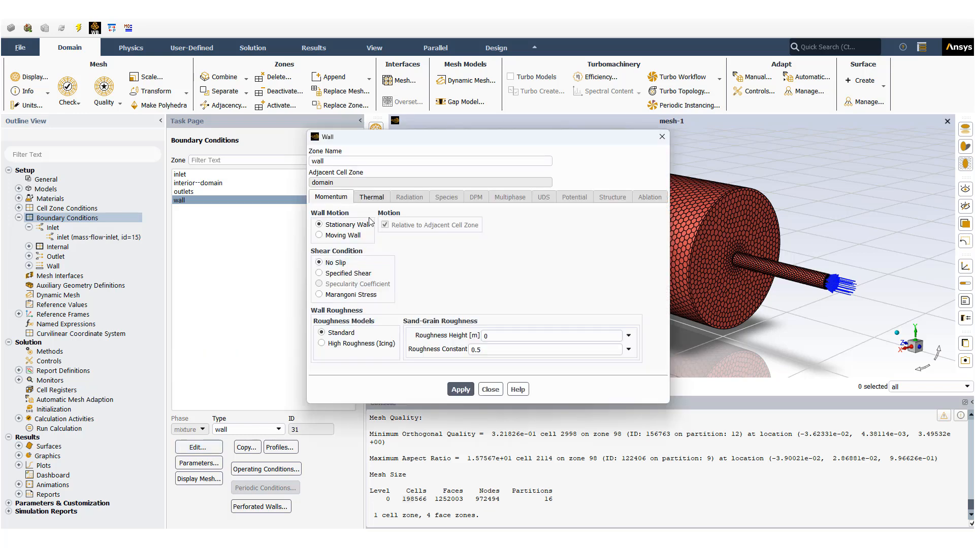
left_click(371, 197)
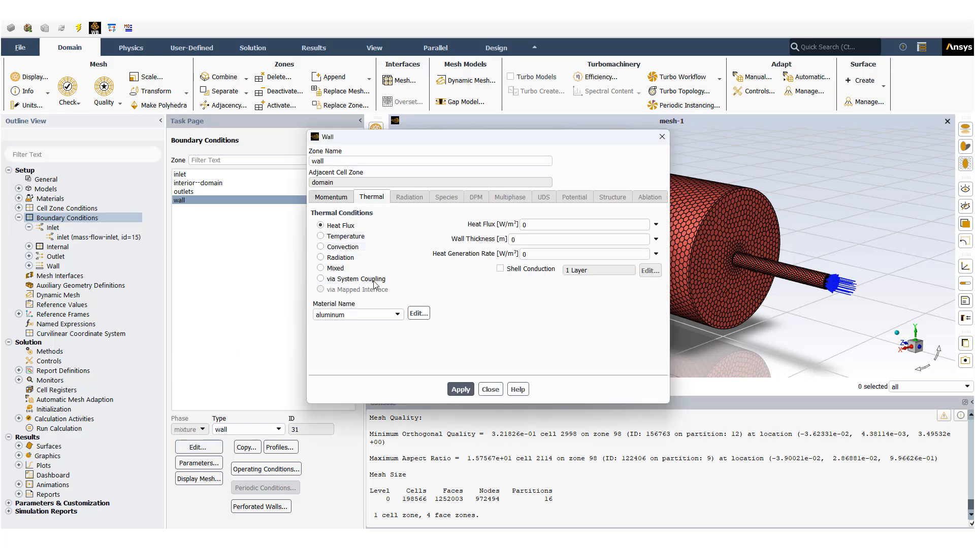
left_click(531, 239)
left_click(491, 390)
left_click(19, 218)
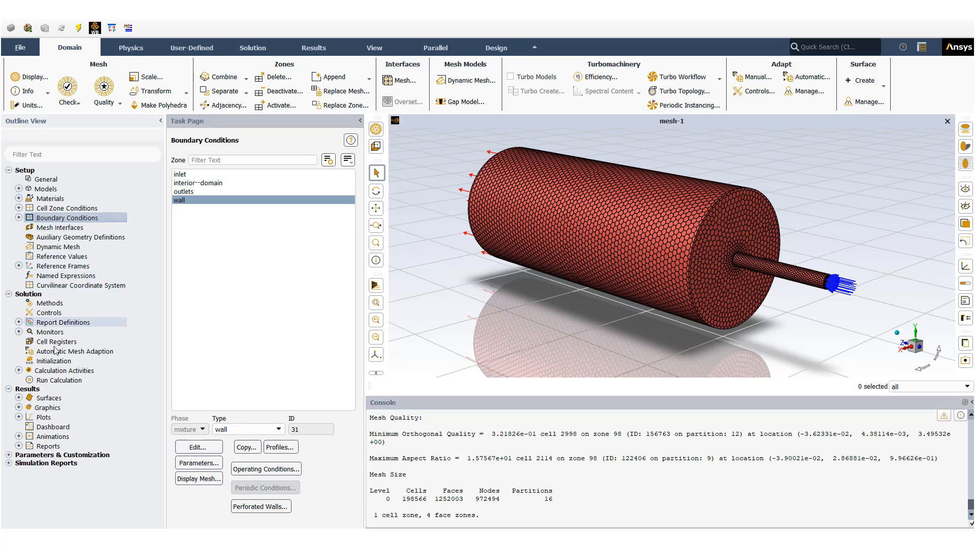
Initialize the solution with standard initialization and a temperature of 38 °C.
left_click(54, 361)
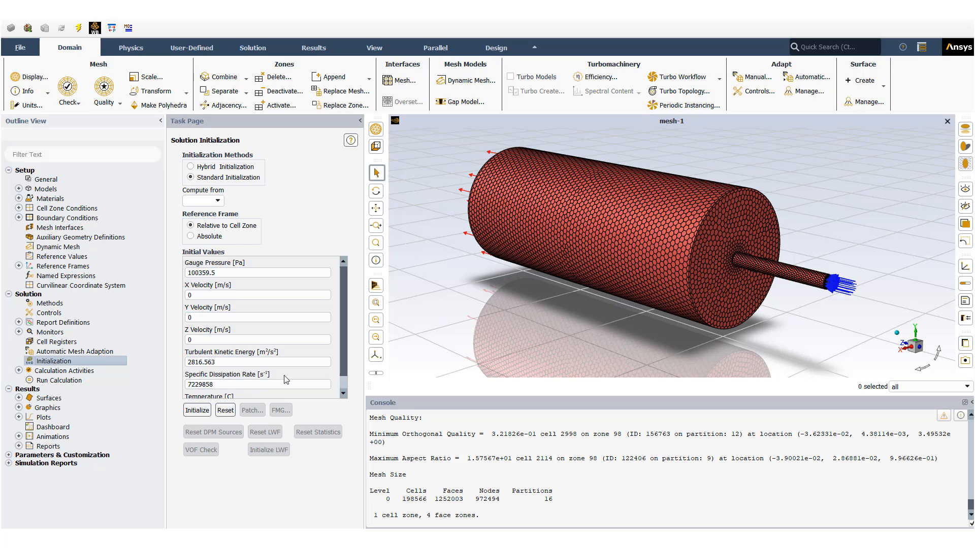
scroll(259, 391, "down", 1)
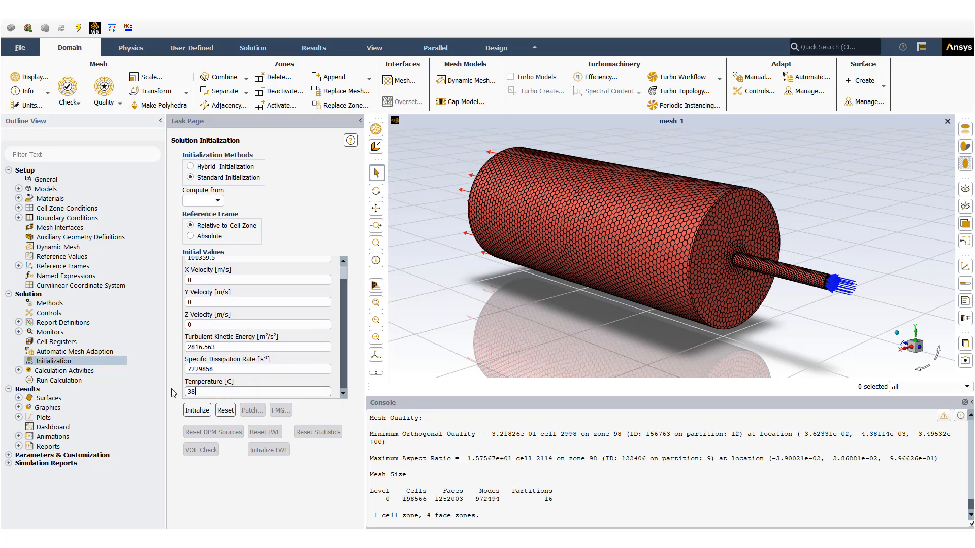
left_click(203, 412)
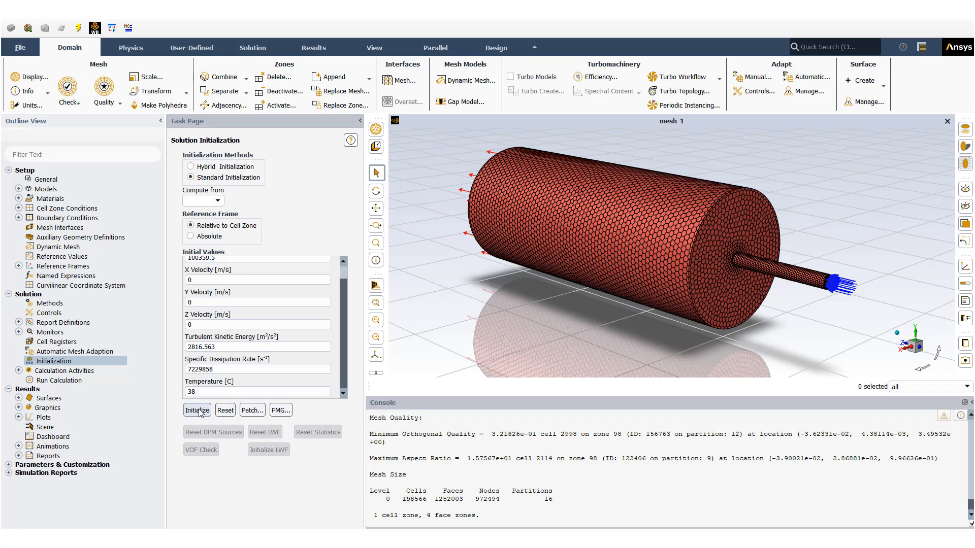
Display the saved temperature contours on plane-symmetry and rotate the view until the section faces side-on.
left_click(19, 408)
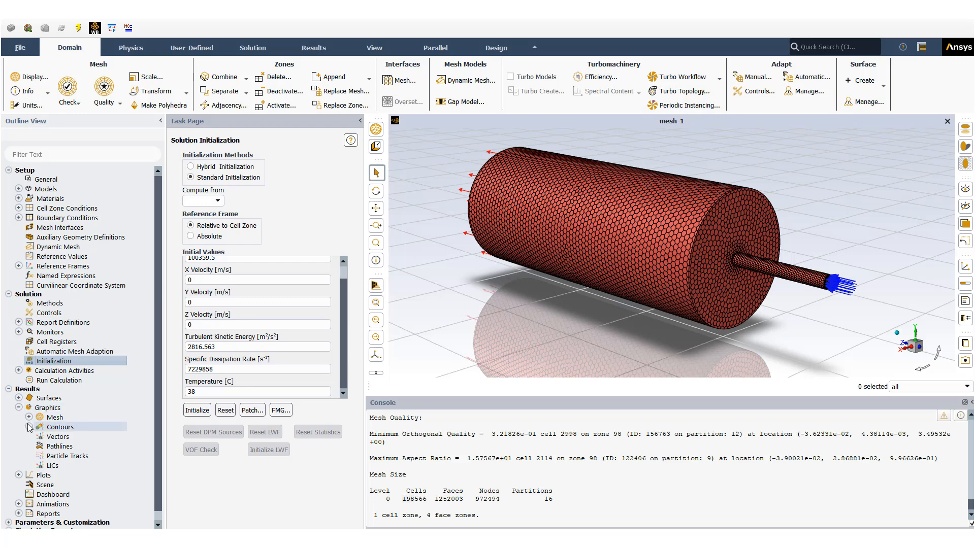
left_click(29, 427)
double_click(84, 438)
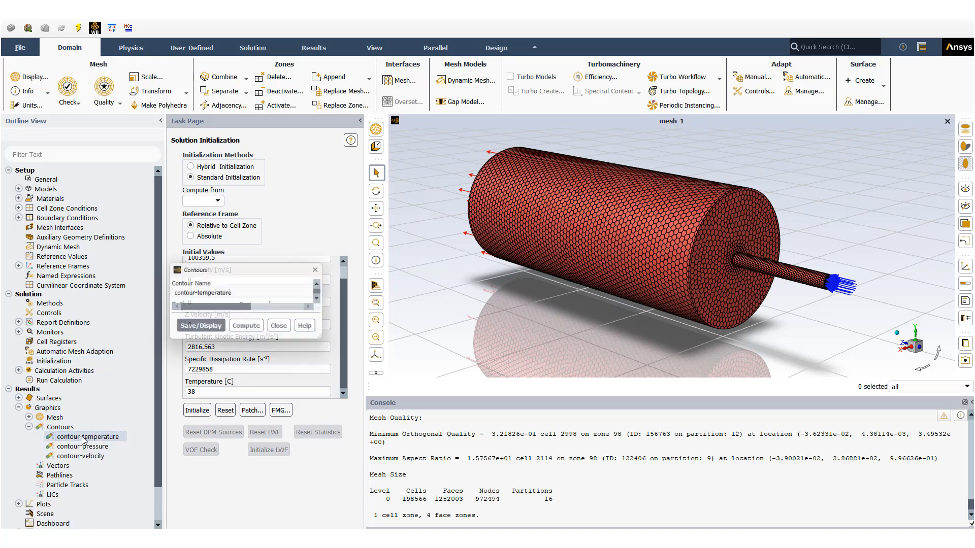
left_click(254, 494)
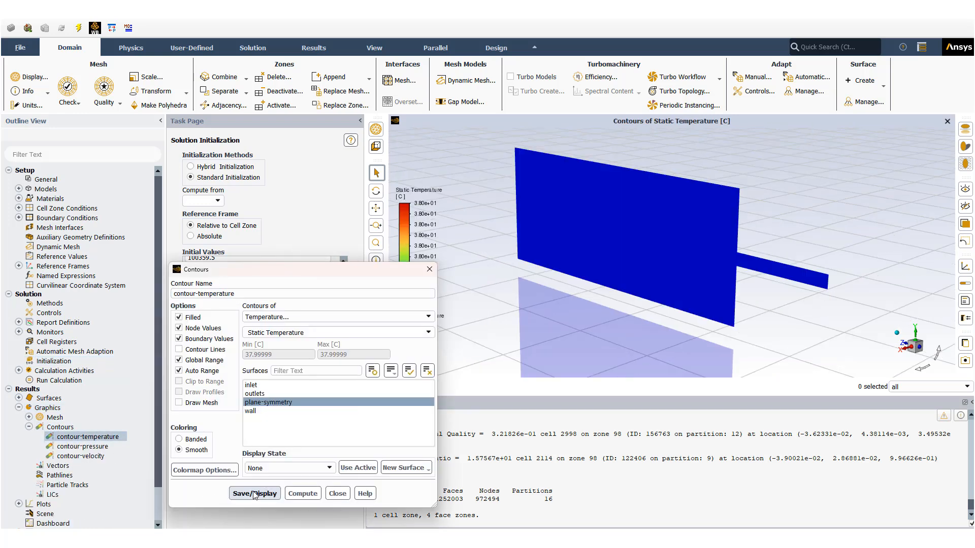
middle_click_drag(673, 335, 813, 301)
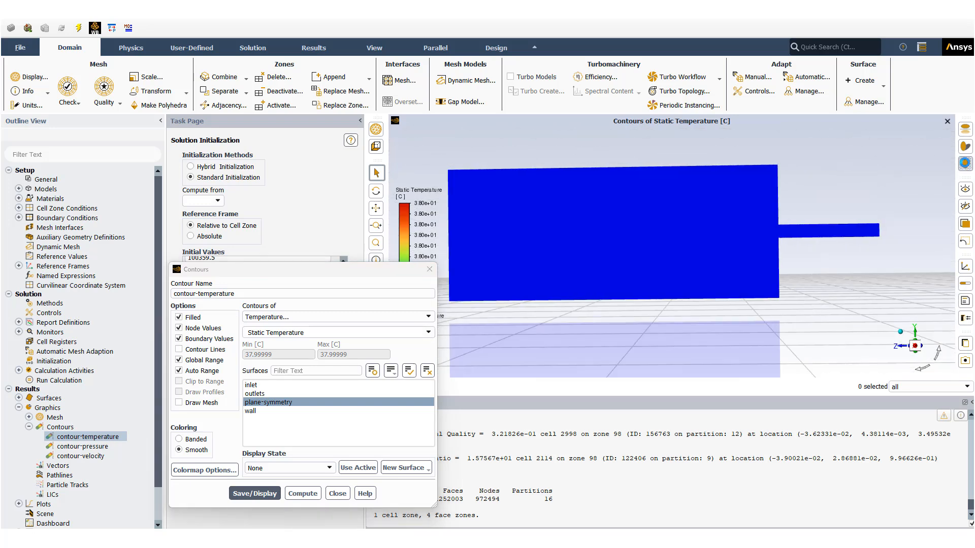
Turn off the reflections and the ground plane in the graphics view and close the temperature contour settings.
left_click(965, 164)
left_click(965, 145)
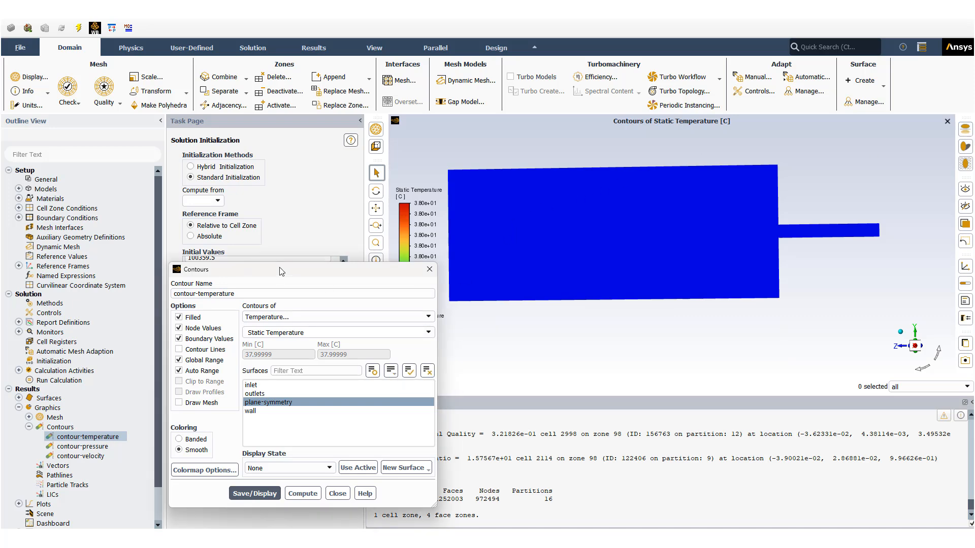
left_click_drag(286, 270, 209, 194)
left_click(259, 418)
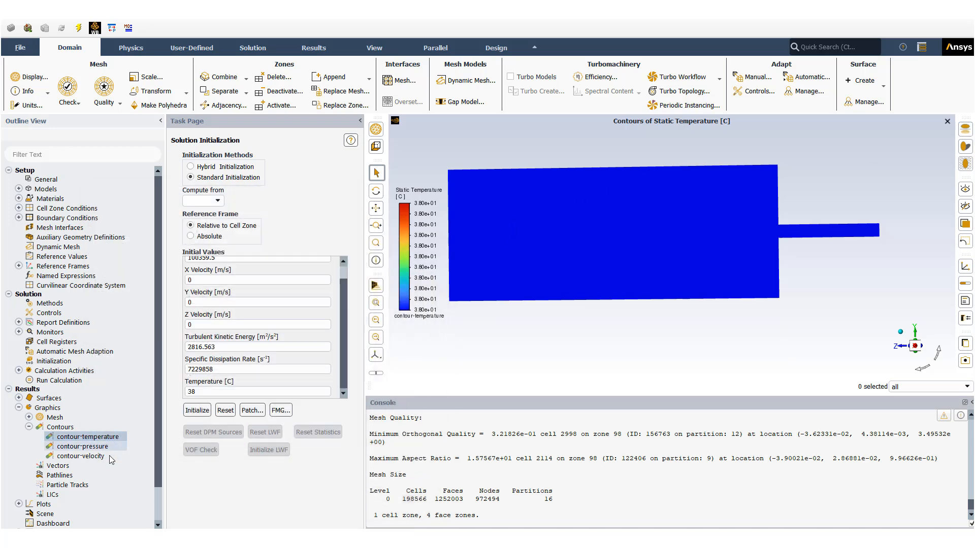
Display the saved velocity magnitude contours of the initialized field on plane-symmetry.
left_click(81, 456)
double_click(82, 456)
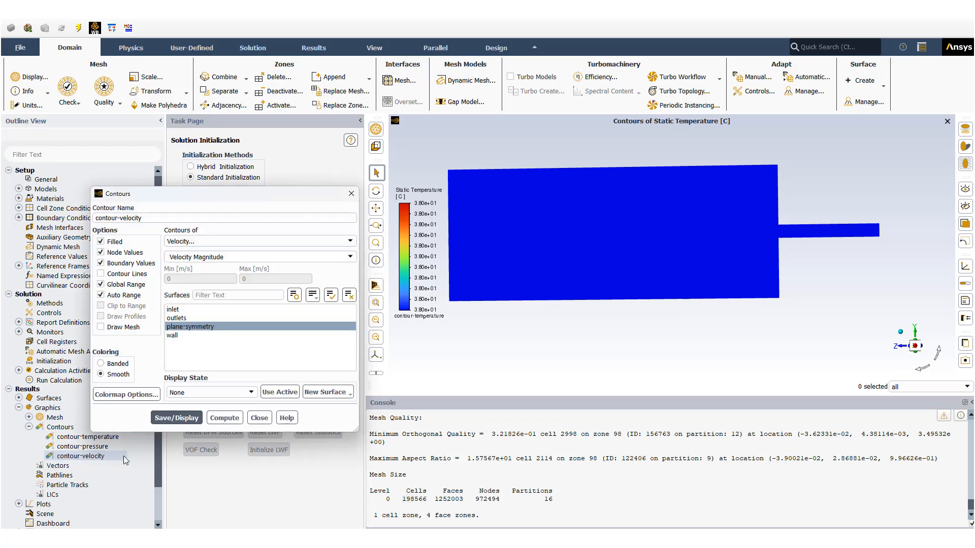
left_click(188, 418)
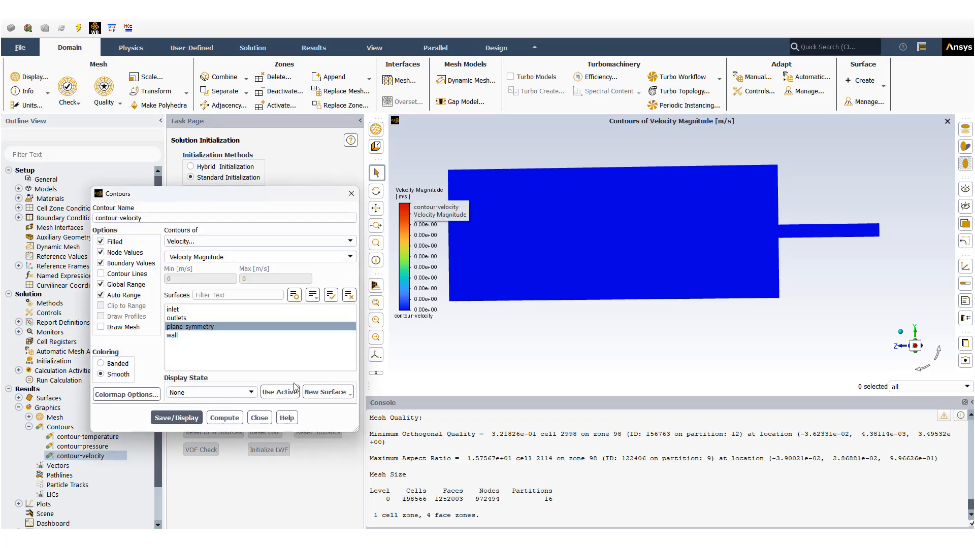
left_click(259, 417)
Display the saved static pressure contours of the initialized field on plane-symmetry.
left_click(83, 447)
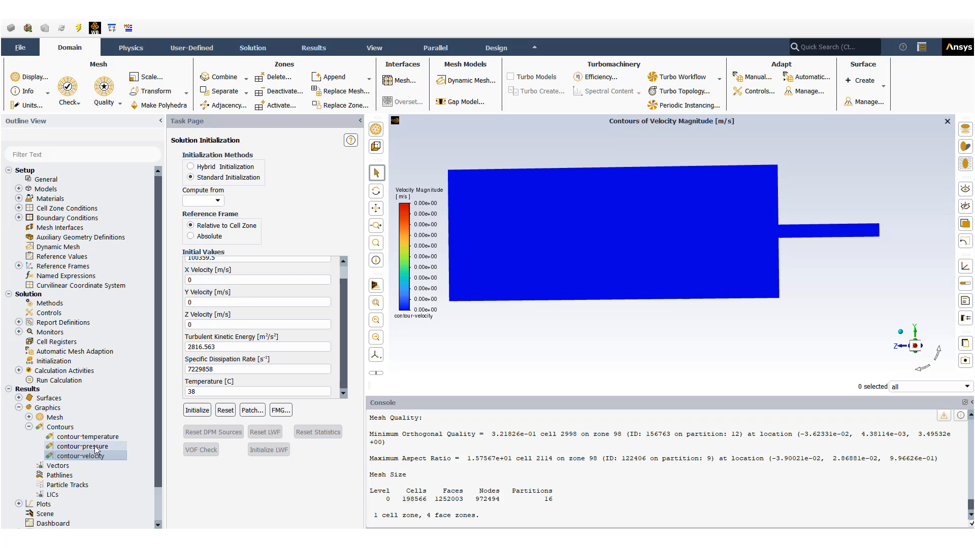
double_click(82, 446)
left_click(177, 418)
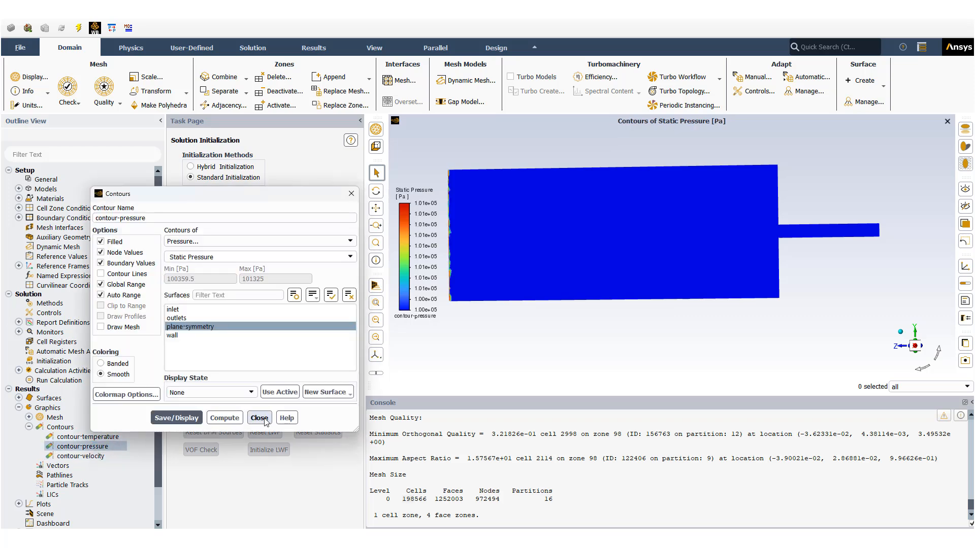
left_click(259, 417)
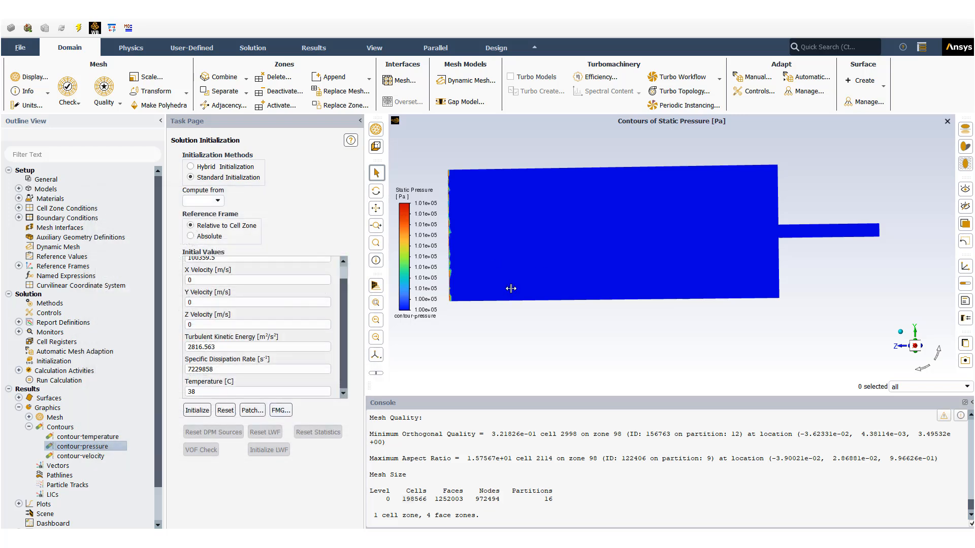
left_click_drag(537, 279, 560, 291)
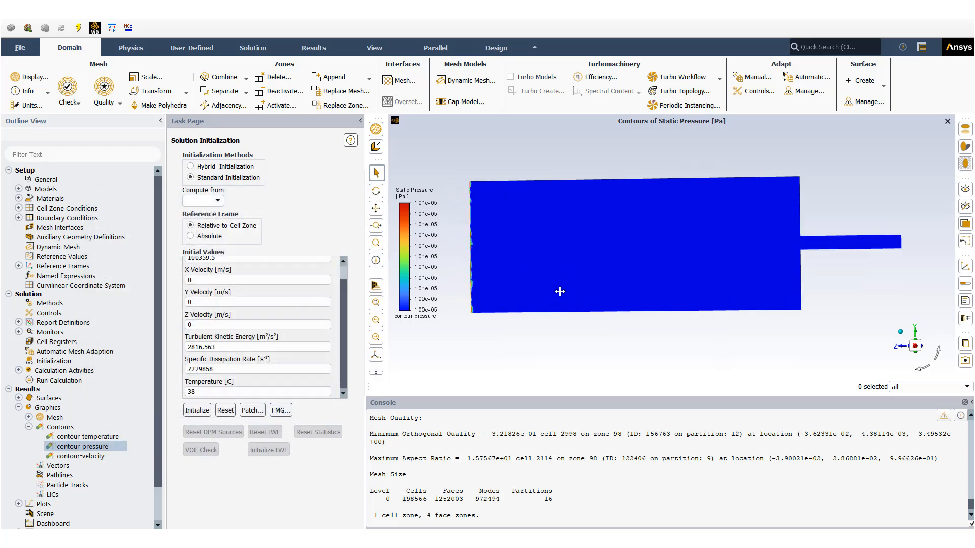
left_click(29, 427)
left_click(19, 408)
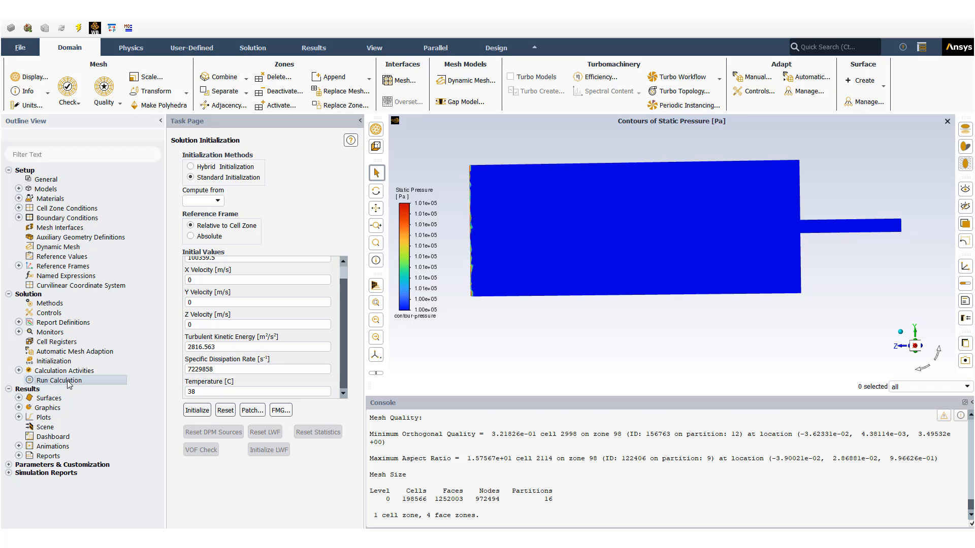
Review the run calculation settings and the list of existing report definitions.
left_click(68, 383)
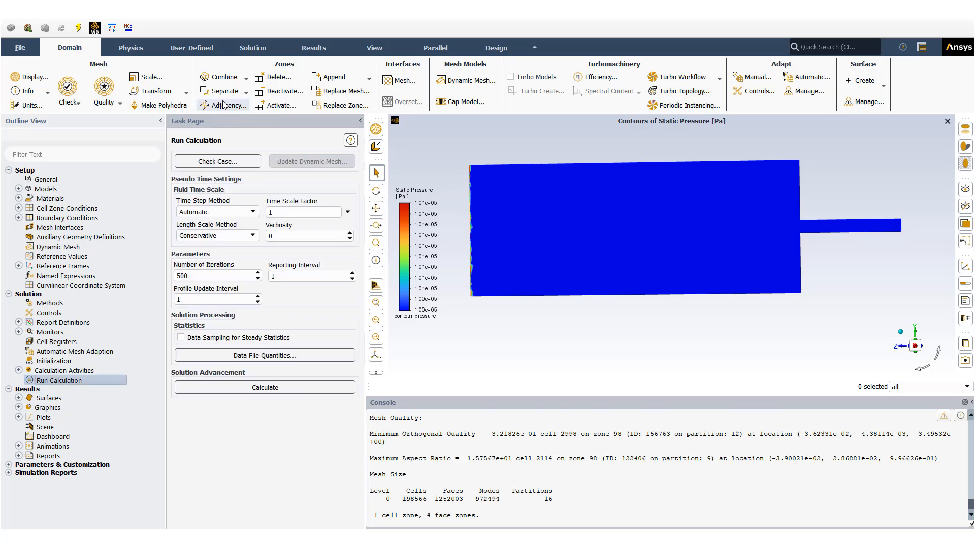
left_click(252, 53)
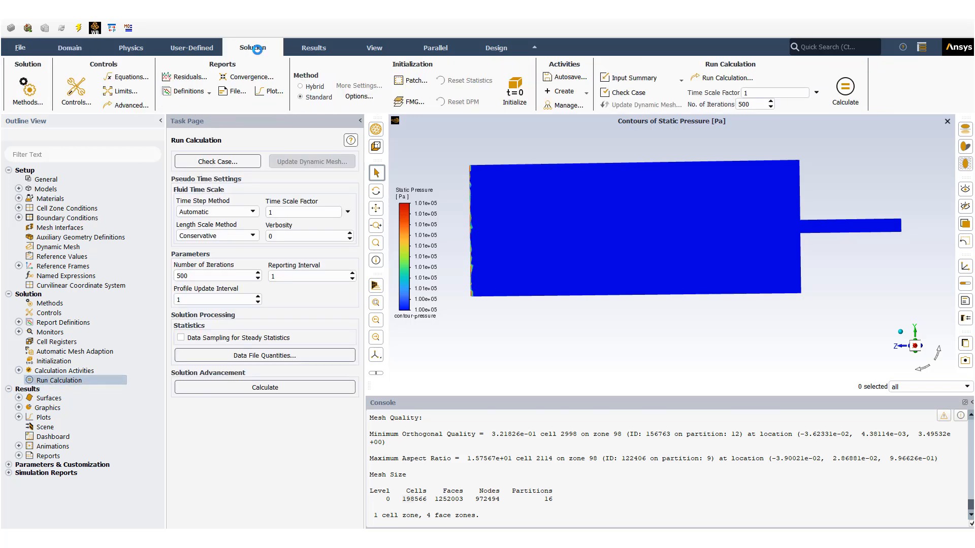
left_click(188, 92)
left_click(187, 104)
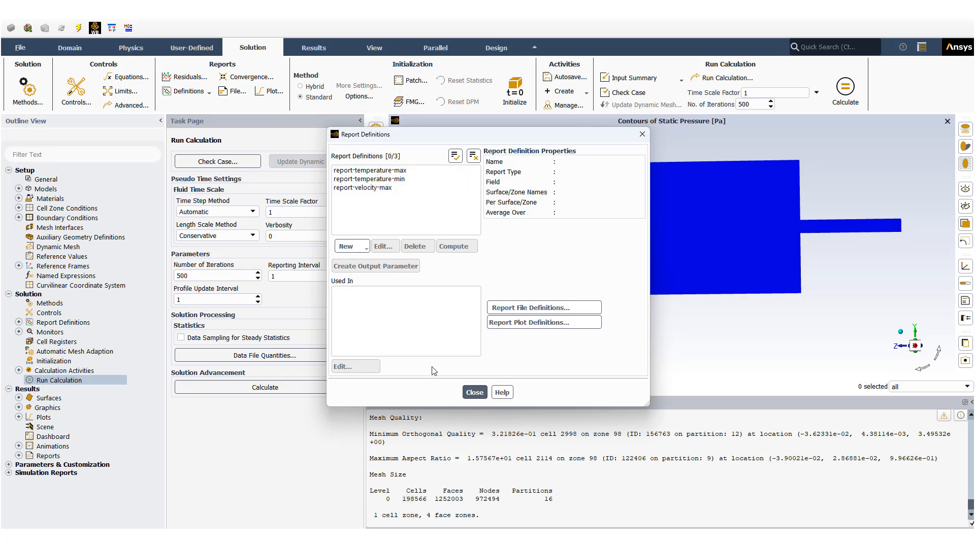
left_click(472, 393)
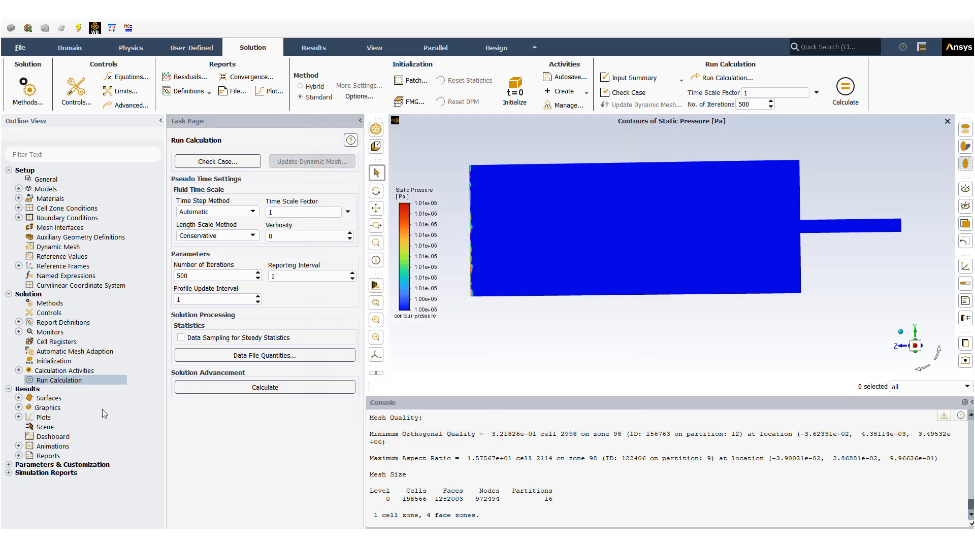
Start the calculation for 500 iterations and allow the existing files to be overwritten.
left_click(197, 389)
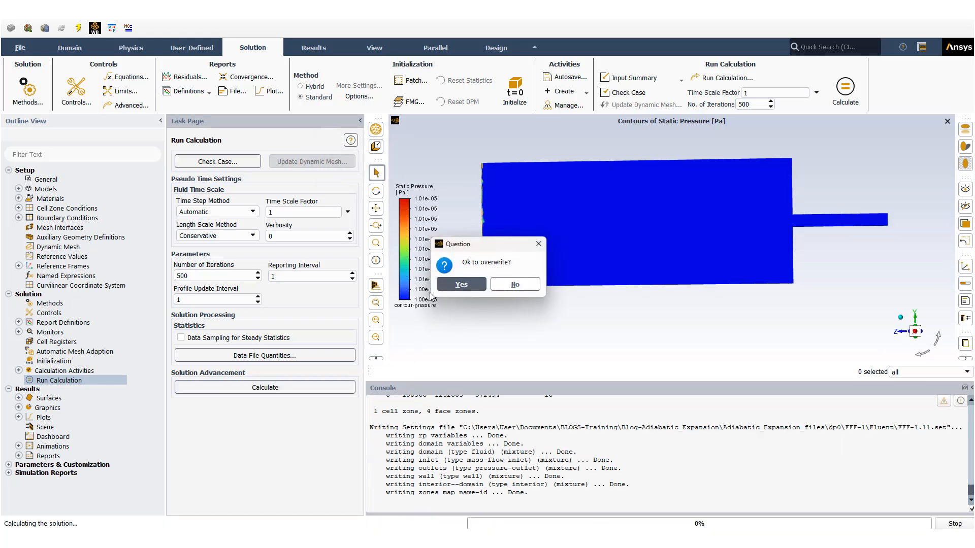
left_click(466, 285)
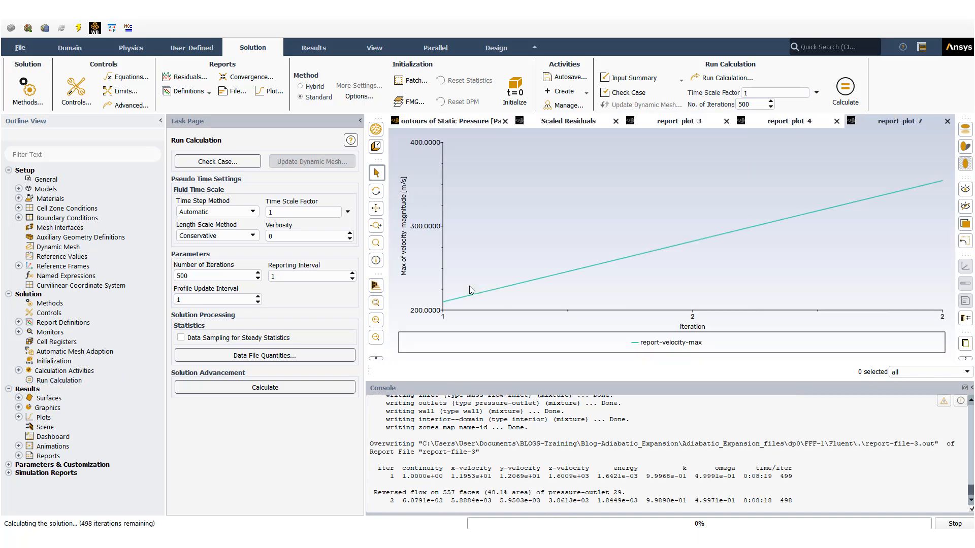
Monitor the scaled residuals and the maximum temperature plot while the solution is calculating.
left_click(567, 121)
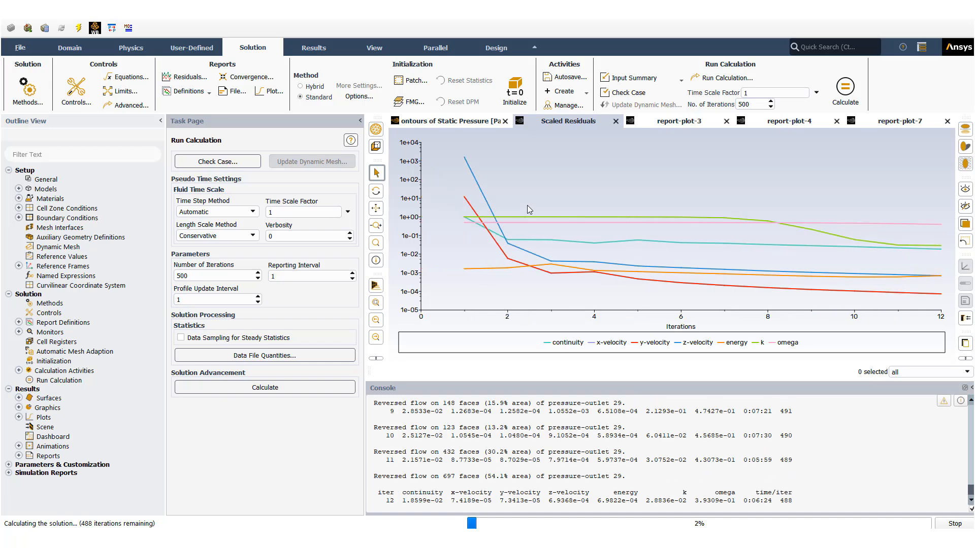
mouse_move(636, 273)
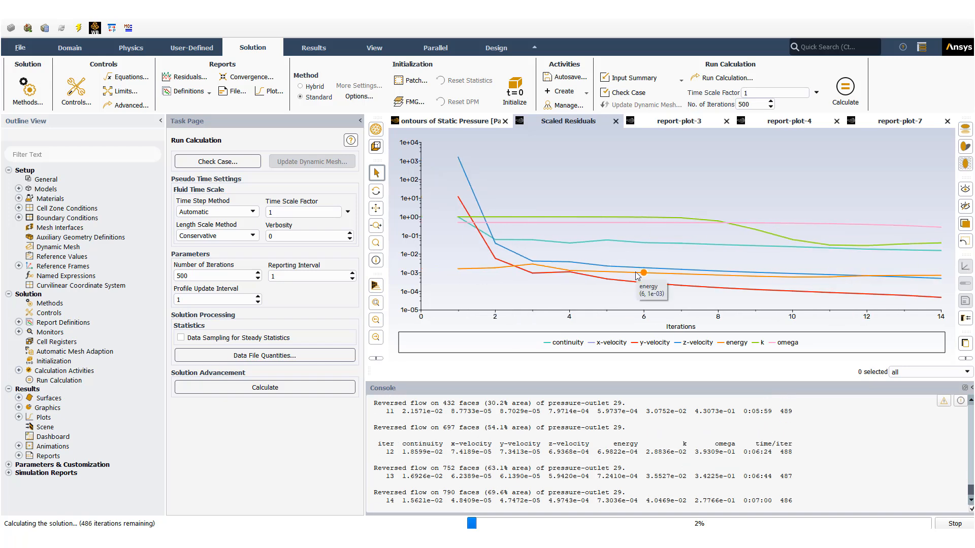
left_click(683, 122)
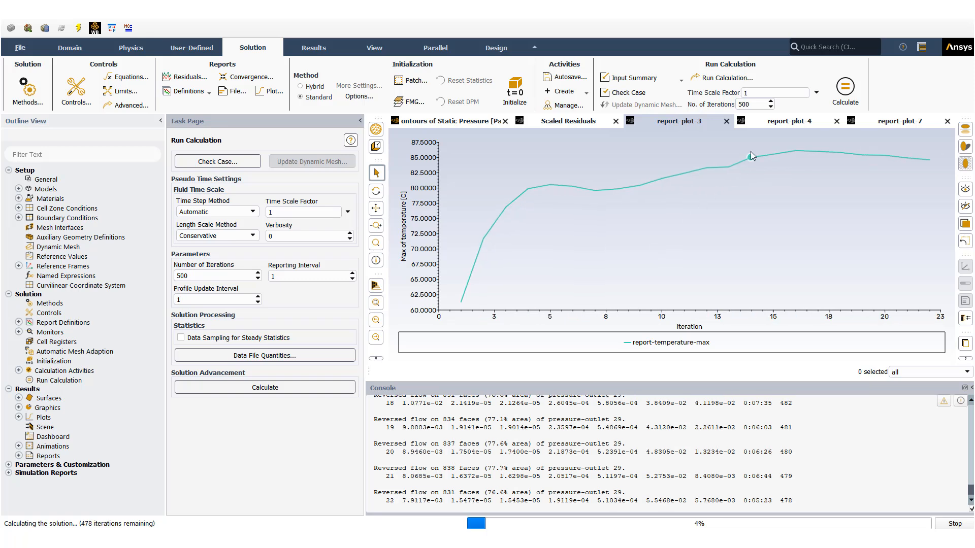
Monitor the minimum and maximum temperature and maximum velocity plots until the calculation finishes, and dismiss the completion notice.
left_click(770, 126)
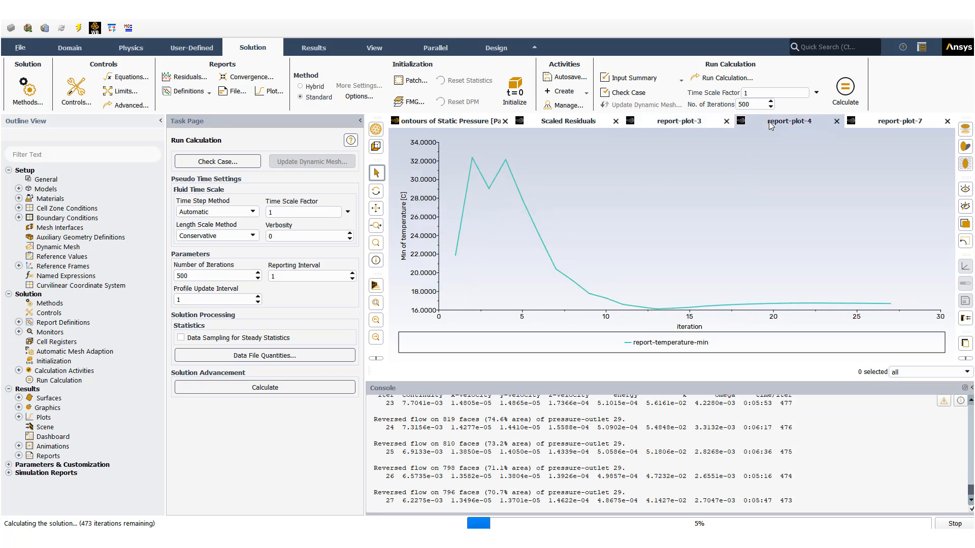
left_click(903, 123)
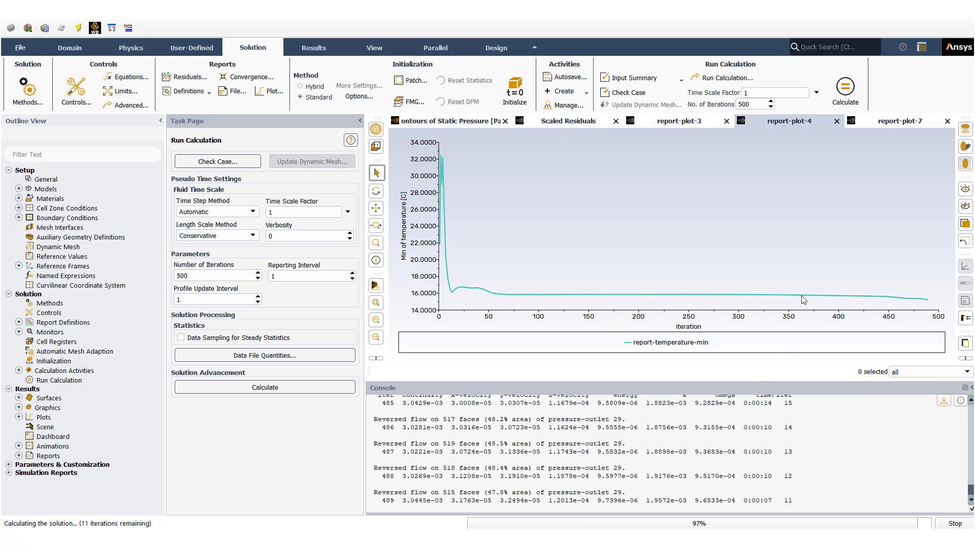
left_click(678, 123)
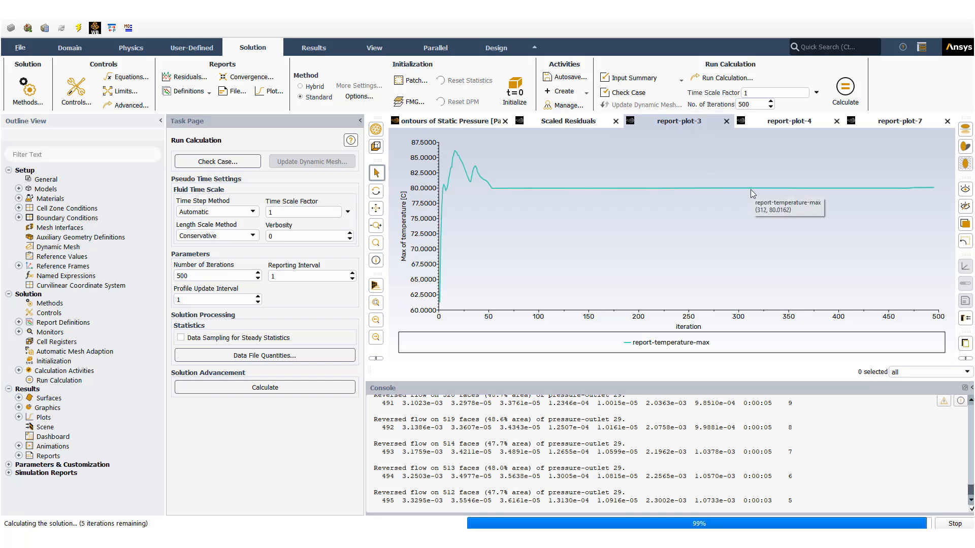
left_click(881, 125)
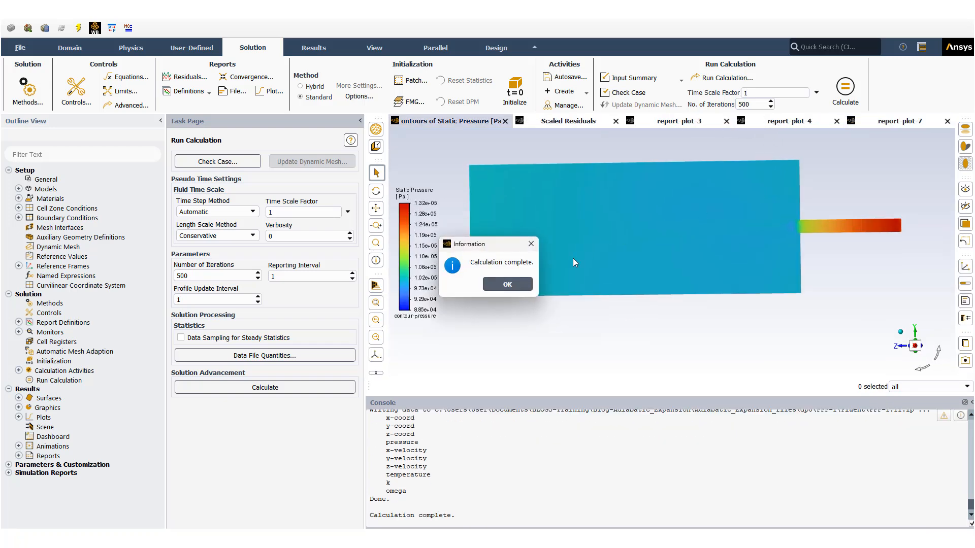
left_click(509, 286)
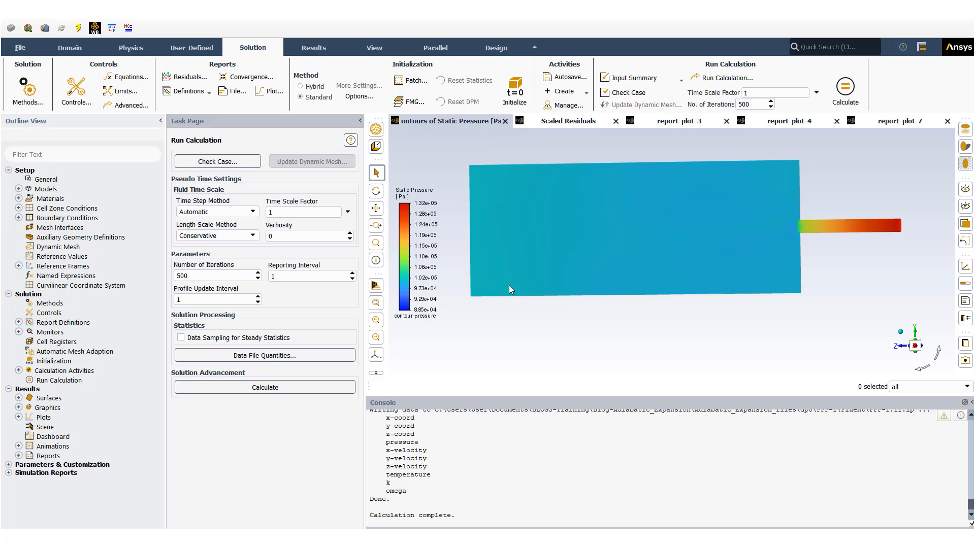
Review the final scaled residuals and the iteration histories of maximum temperature, minimum temperature and maximum velocity.
left_click(586, 123)
mouse_move(913, 244)
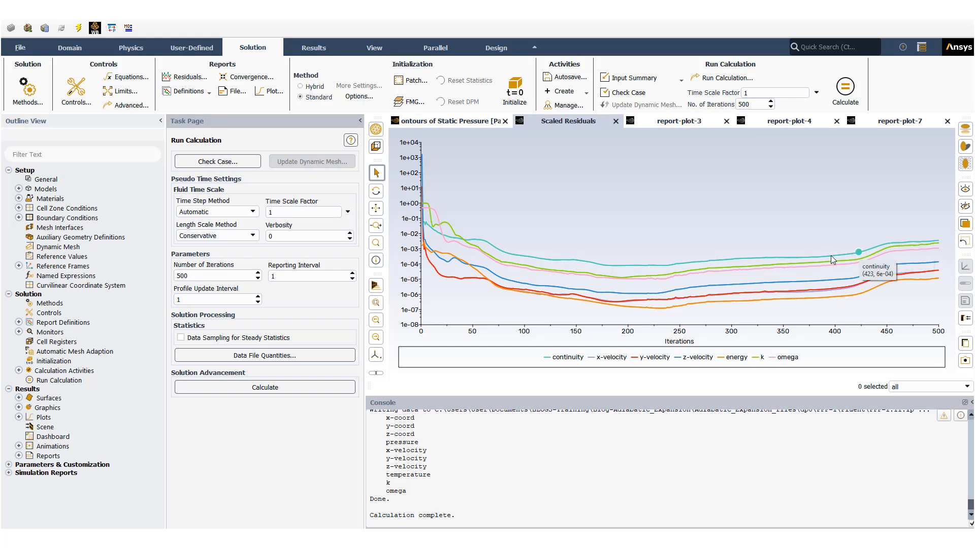
left_click(655, 121)
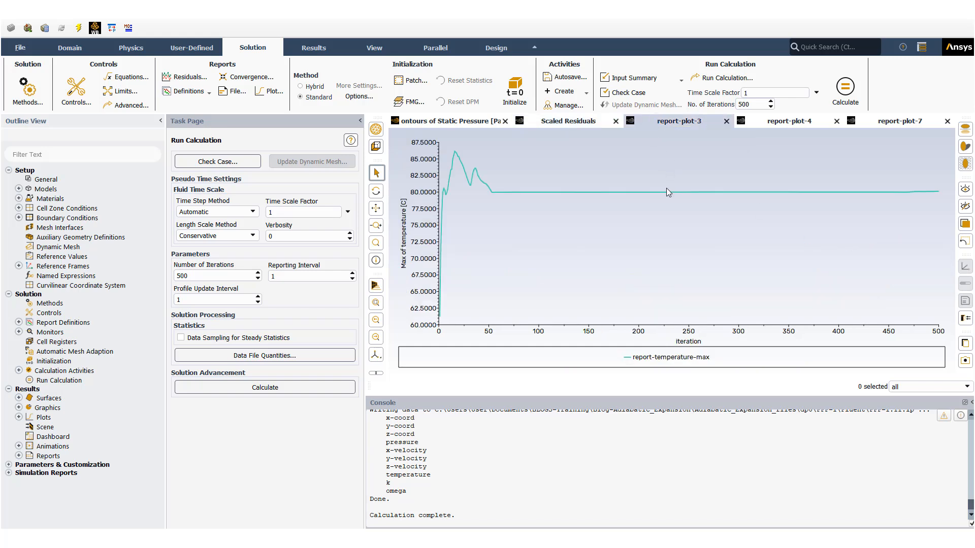
mouse_move(666, 193)
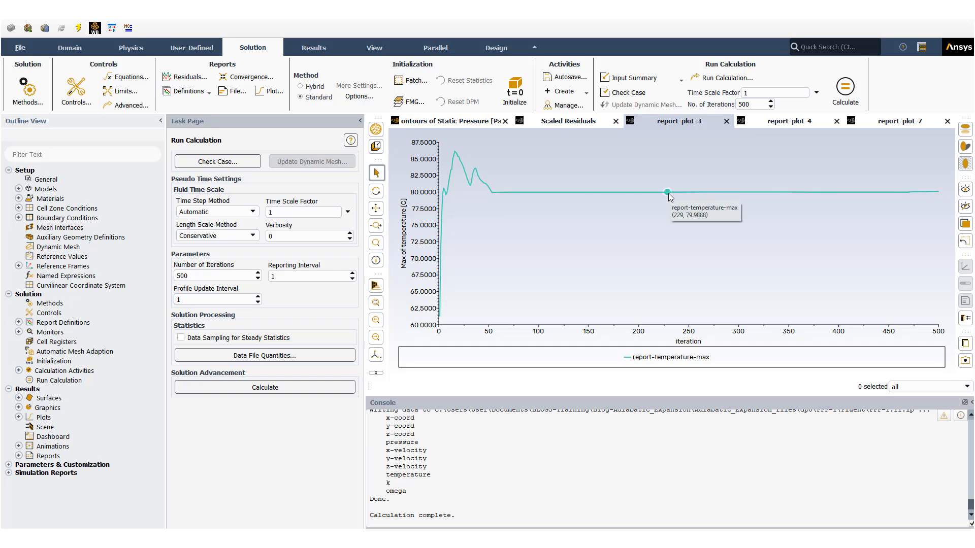
mouse_move(896, 193)
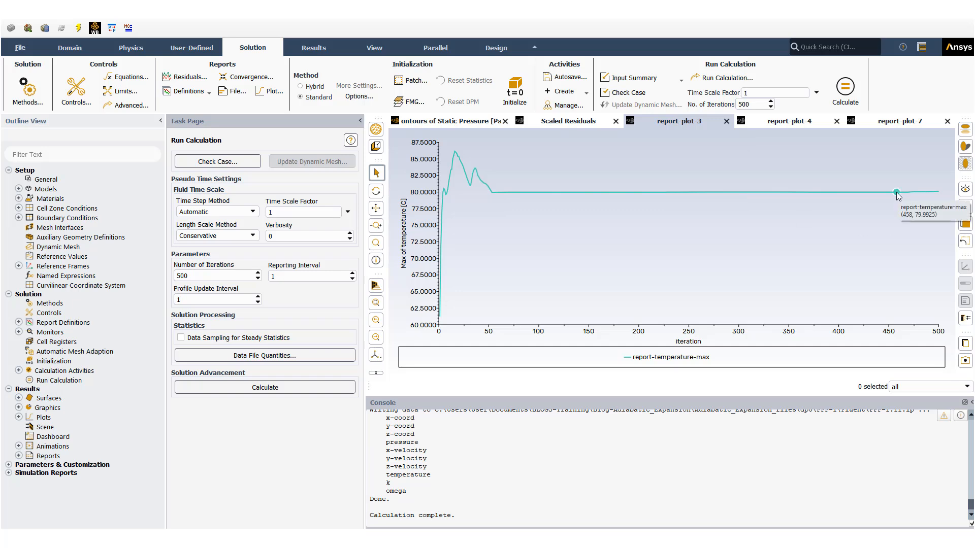
left_click(789, 121)
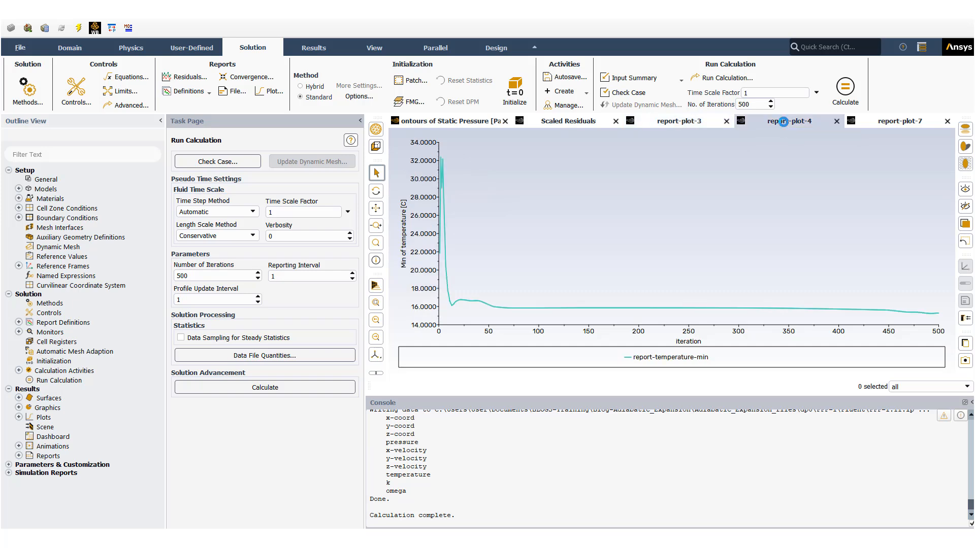
mouse_move(932, 315)
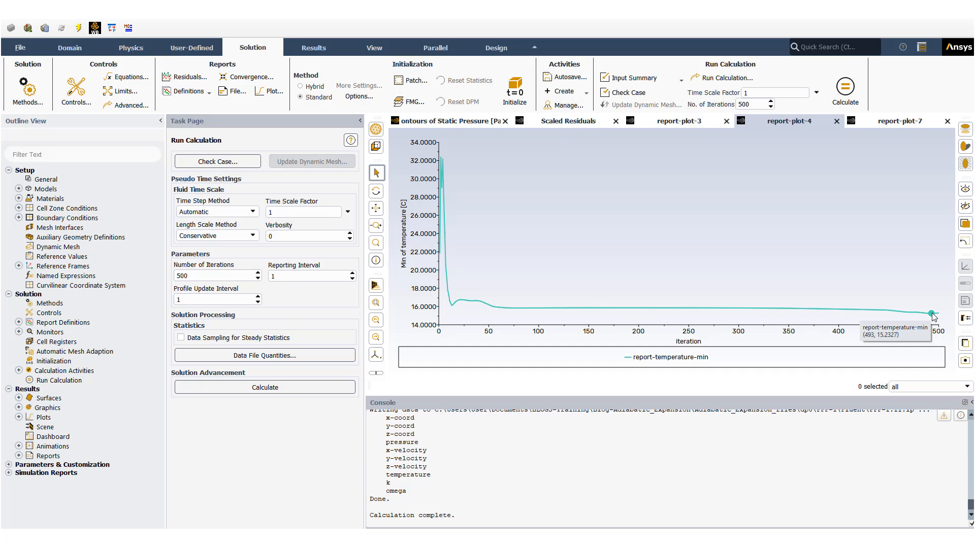
left_click(881, 124)
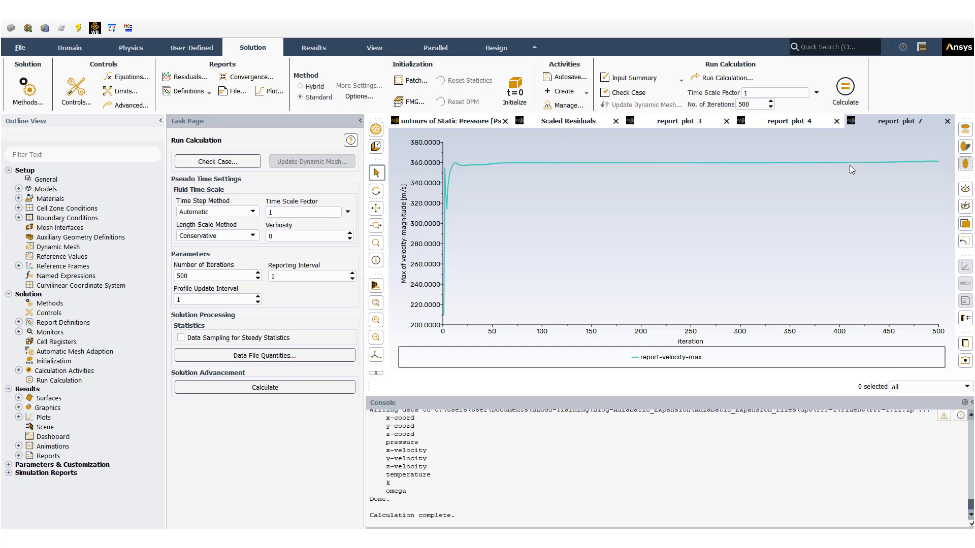
mouse_move(851, 164)
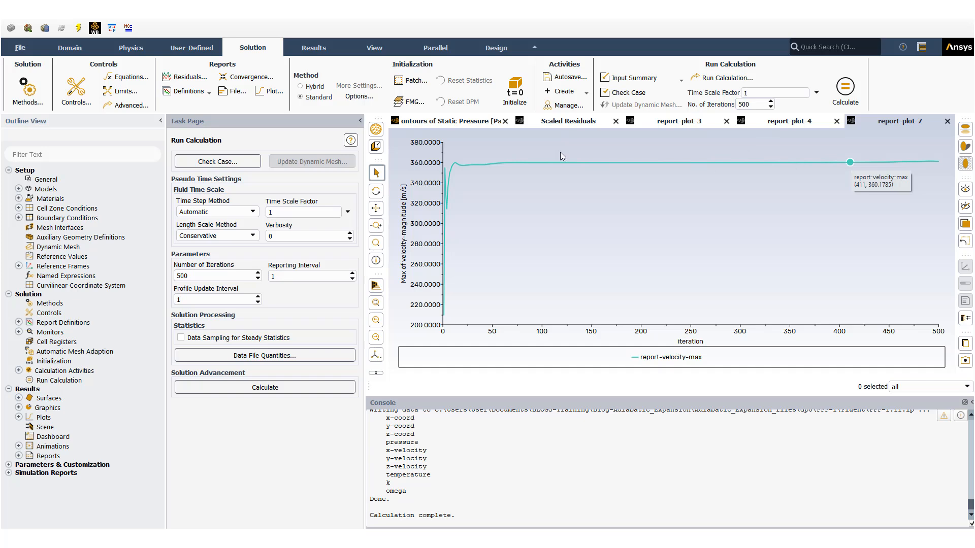
Examine the solved static pressure contours around the sudden expansion, viewed square along the X axis with the inlet pipe on the left.
left_click(465, 122)
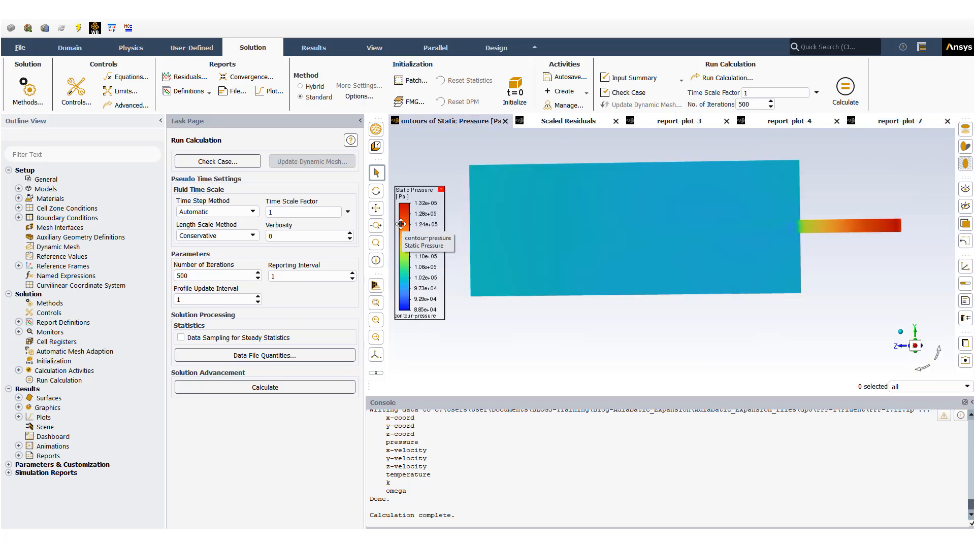
left_click_drag(505, 261, 884, 249)
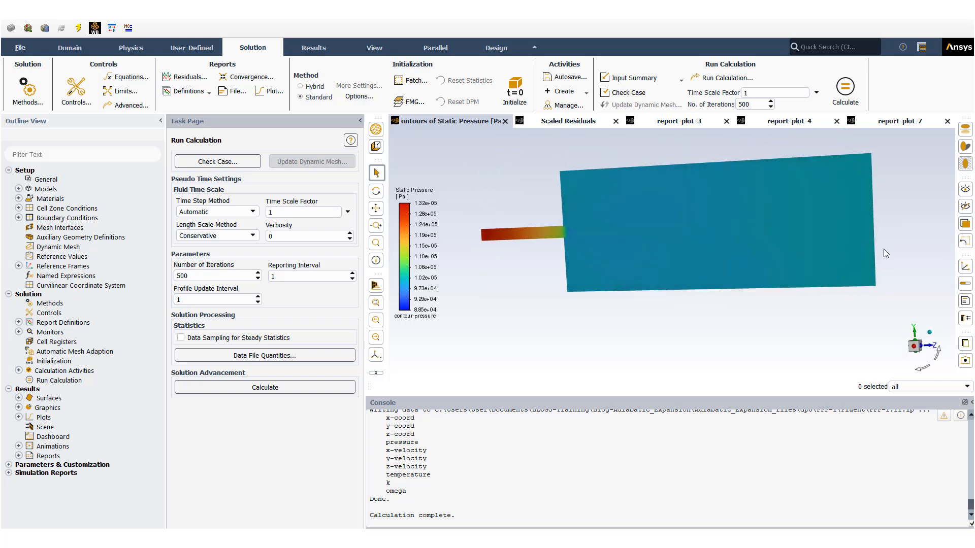
left_click(915, 347)
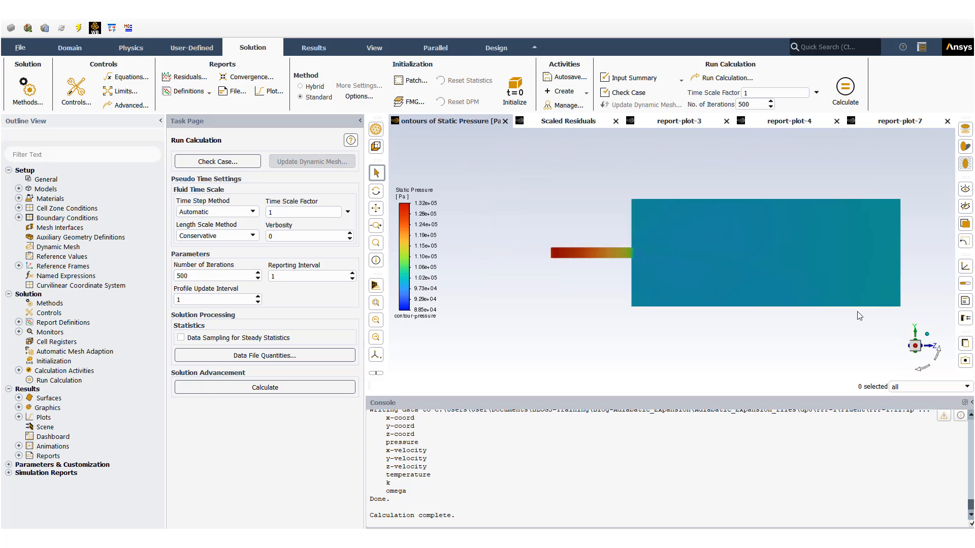
middle_click_drag(721, 260, 693, 261)
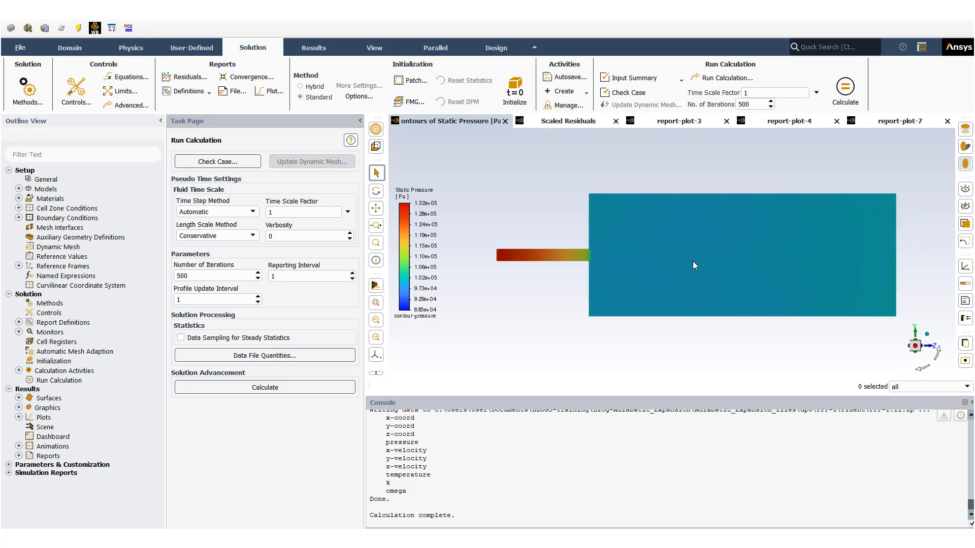
scroll(629, 260, "up", 10)
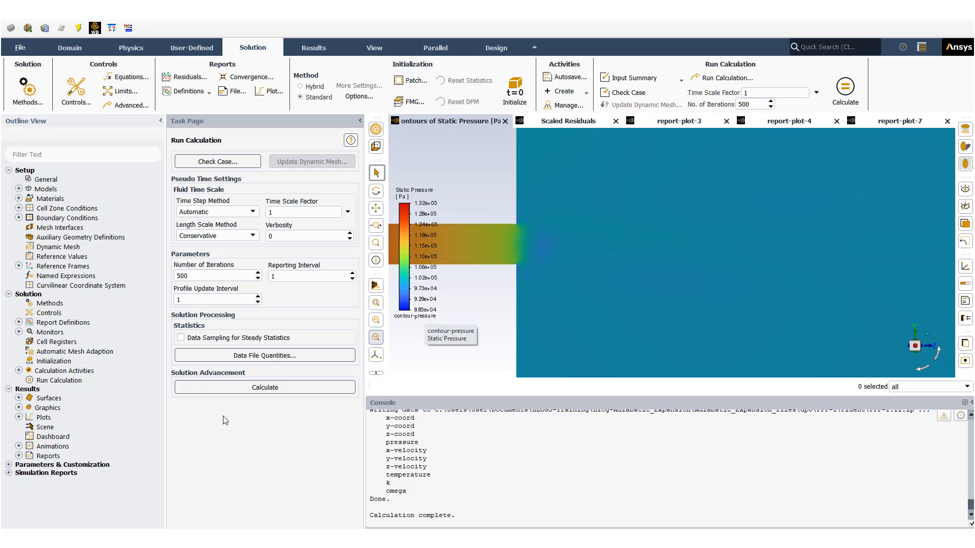
Check the settings and pressure range of the saved contour-pressure definition on plane-symmetry, and leave it unchanged.
left_click(18, 408)
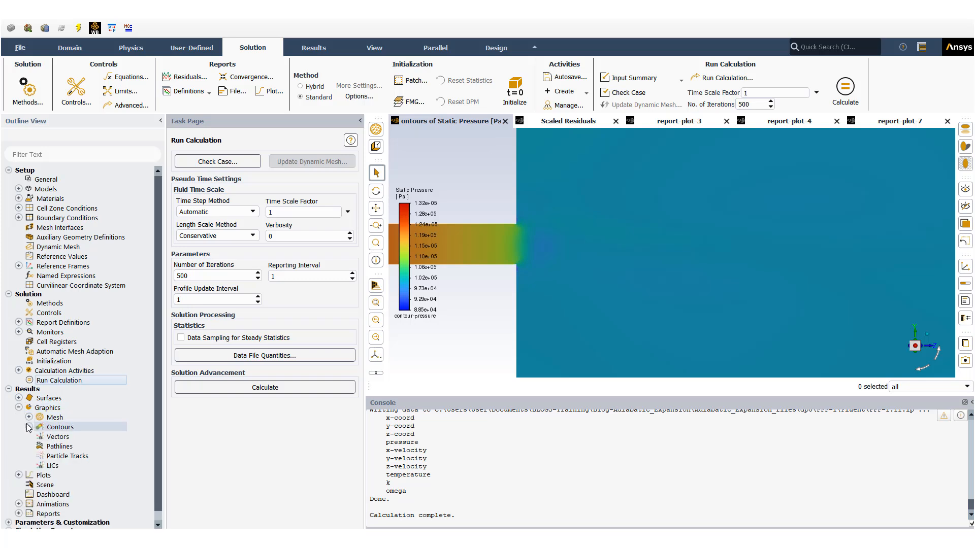
left_click(29, 427)
left_click(74, 447)
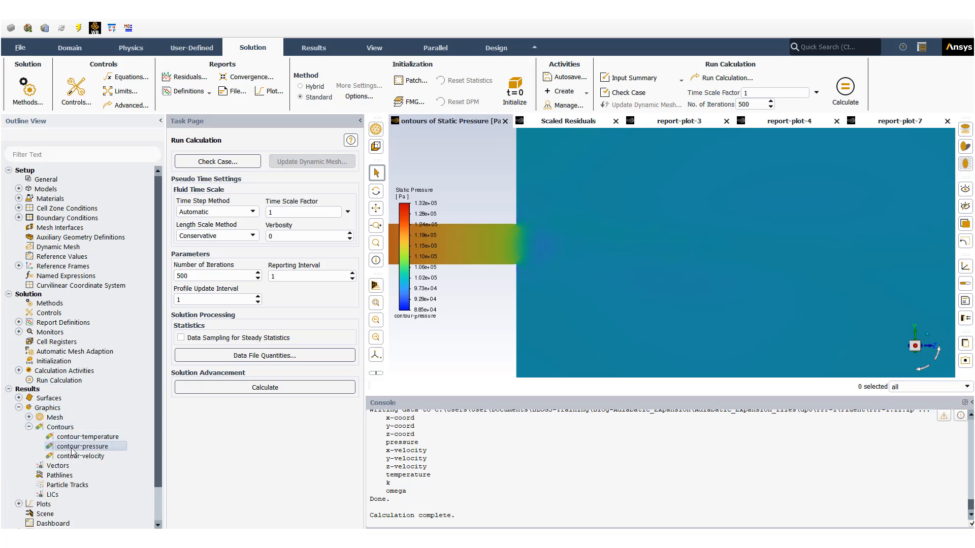
double_click(73, 448)
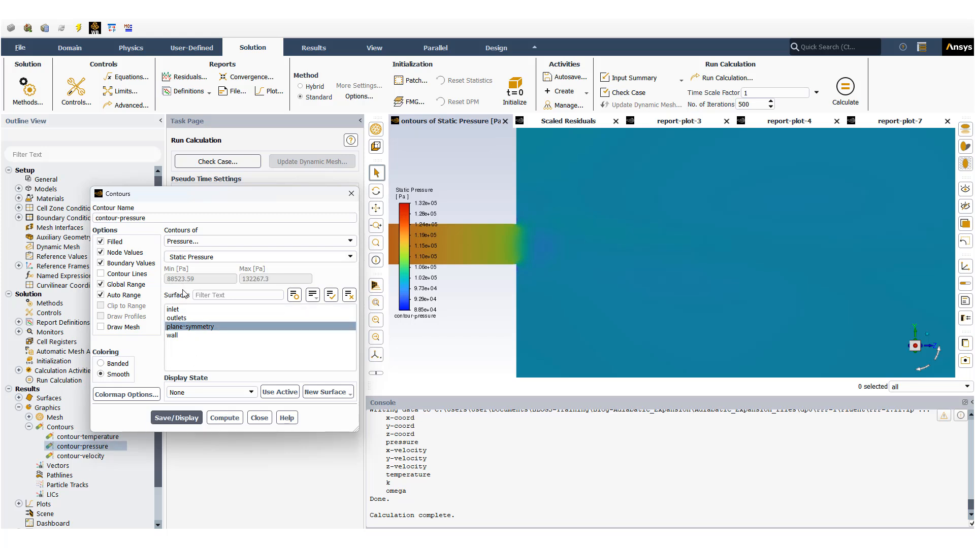
left_click(259, 418)
Display the saved contour-temperature of static temperature on plane-symmetry and examine the jet at the expansion.
left_click(114, 437)
double_click(114, 437)
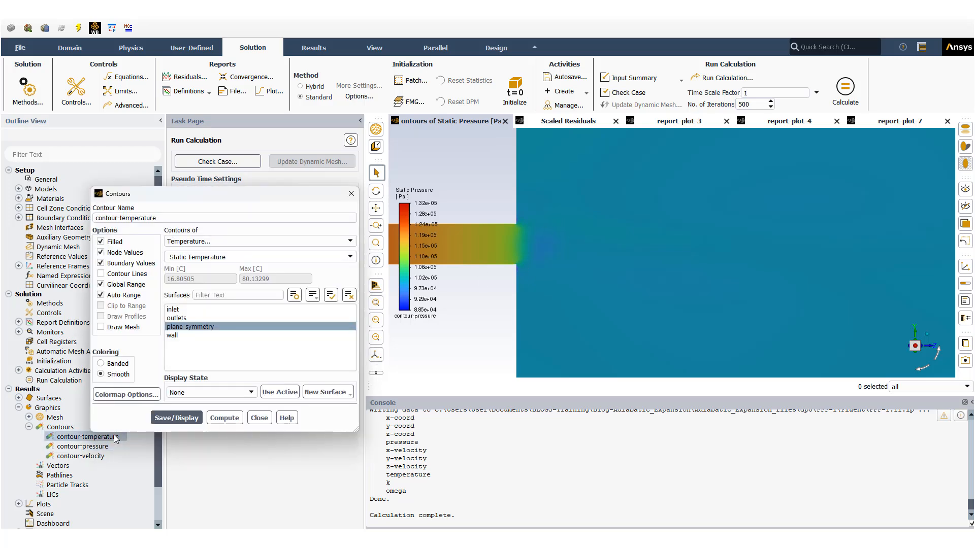
left_click(178, 418)
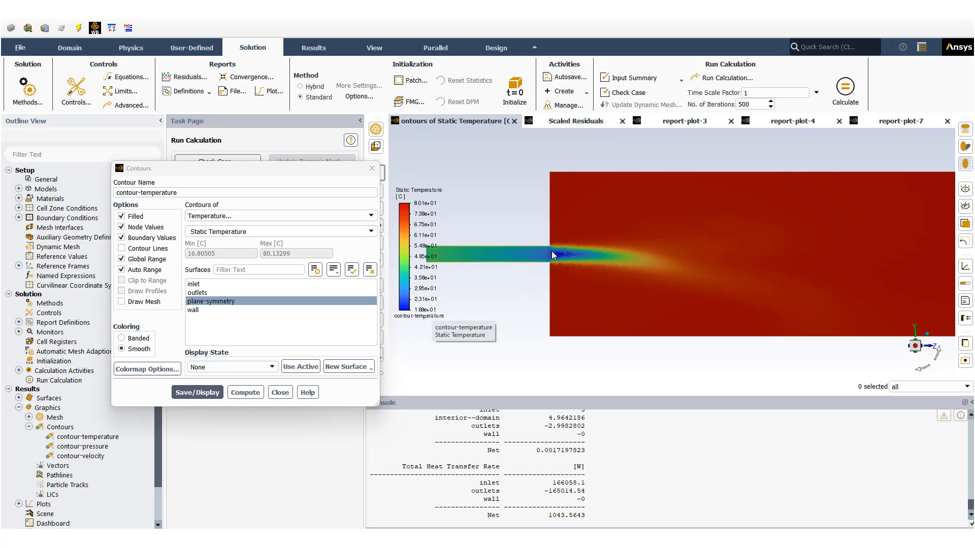
scroll(556, 254, "up", 5)
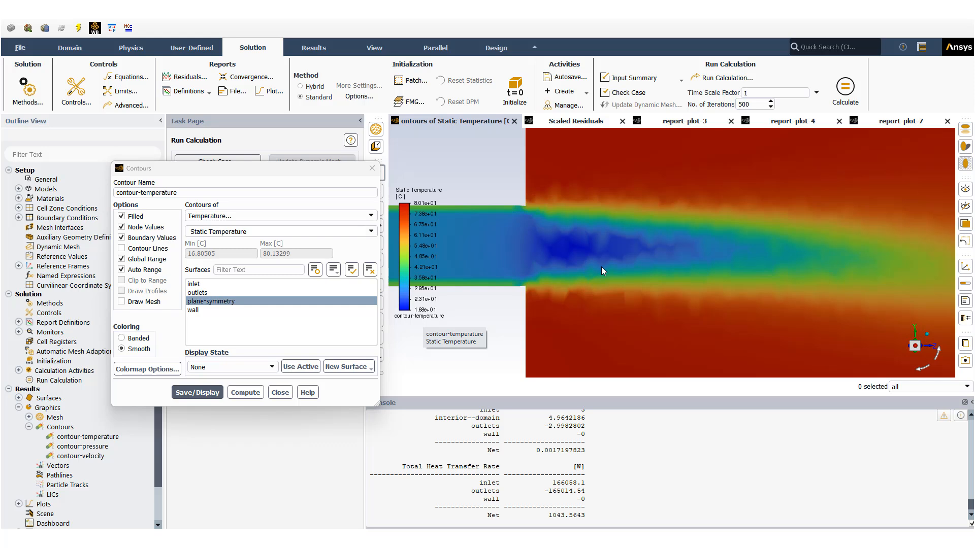
scroll(601, 267, "down", 8)
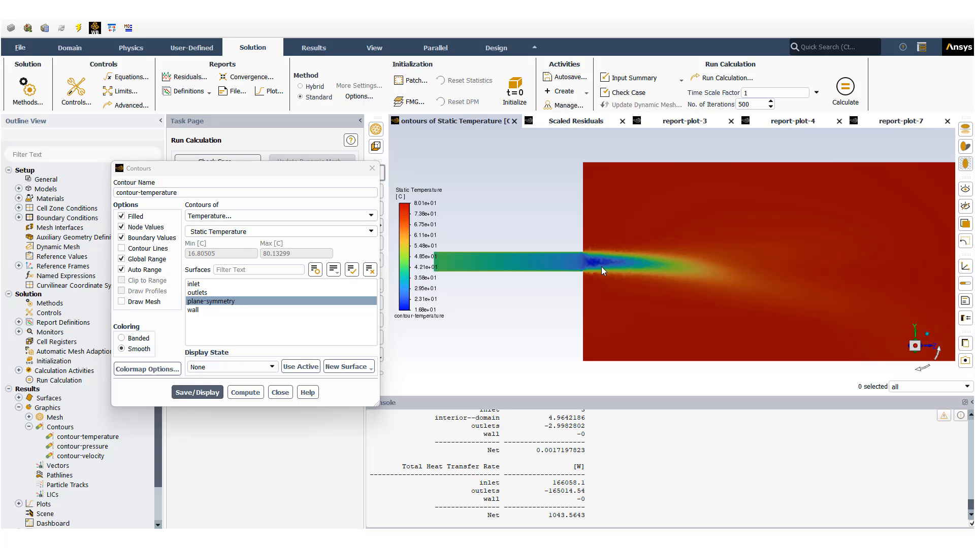
scroll(601, 267, "down", 2)
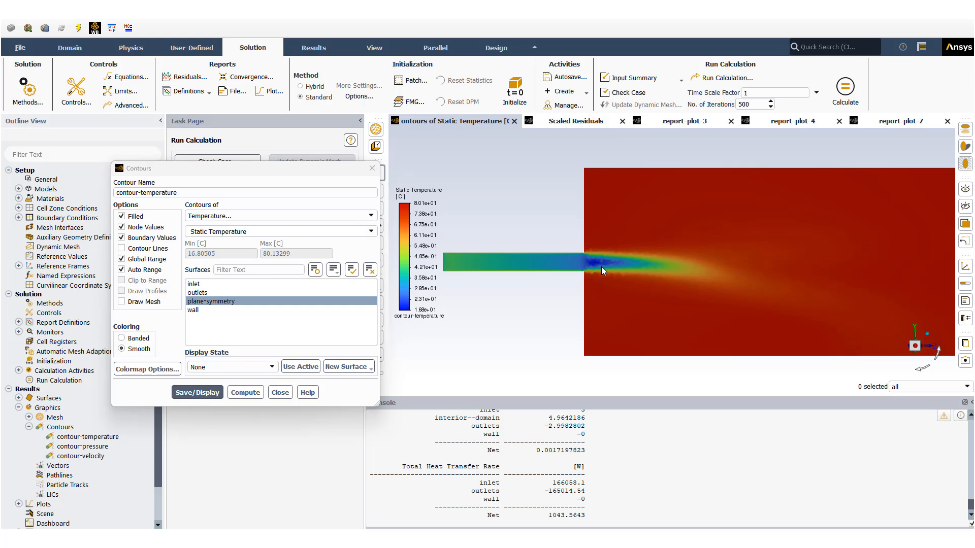
scroll(601, 267, "up", 1)
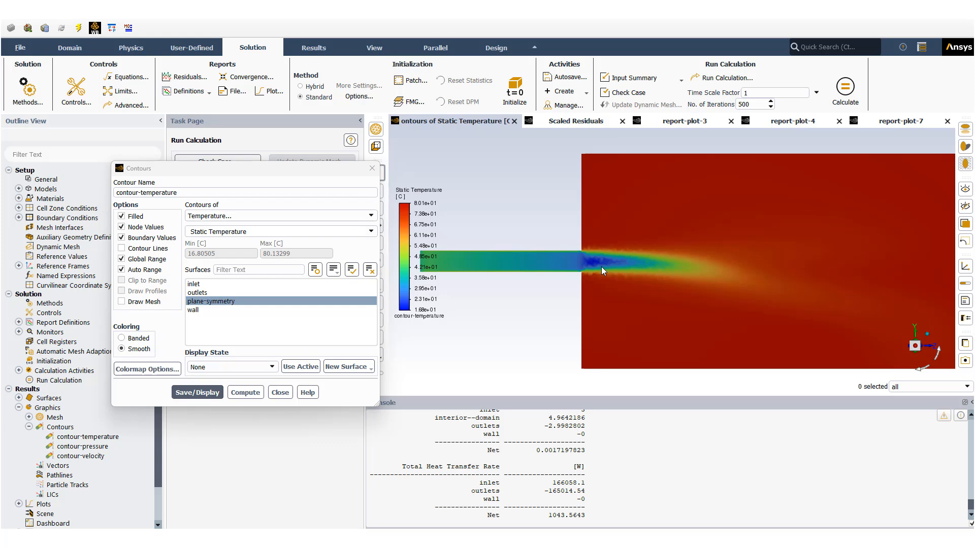
scroll(602, 267, "down", 1)
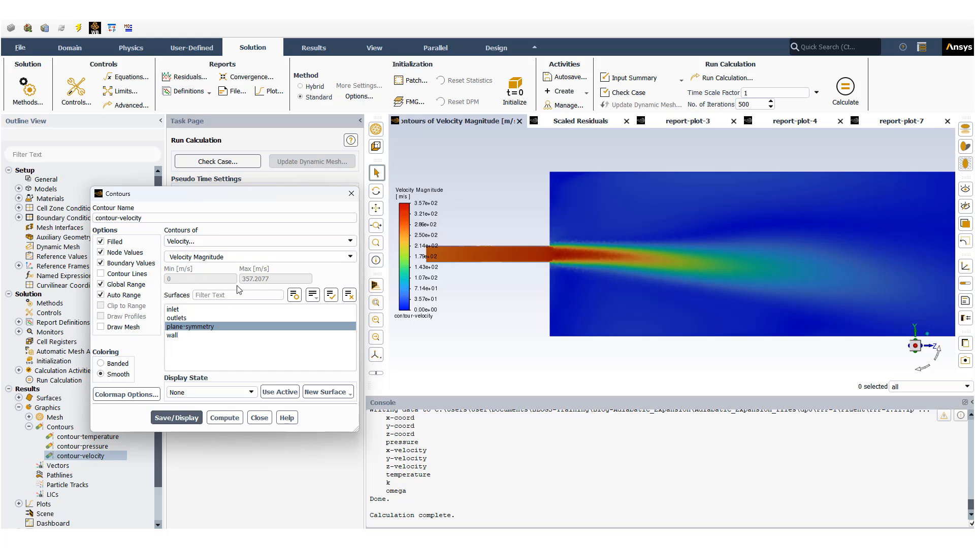
Compute a mass flow rate flux report for all boundaries, including inlet, interior--domain, outlets and wall.
left_click(259, 418)
left_click(19, 408)
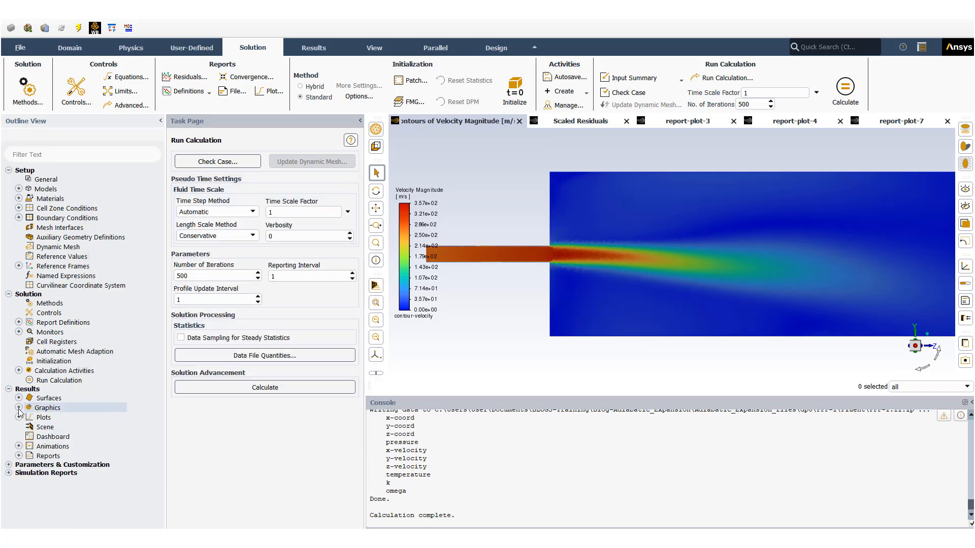
left_click(19, 456)
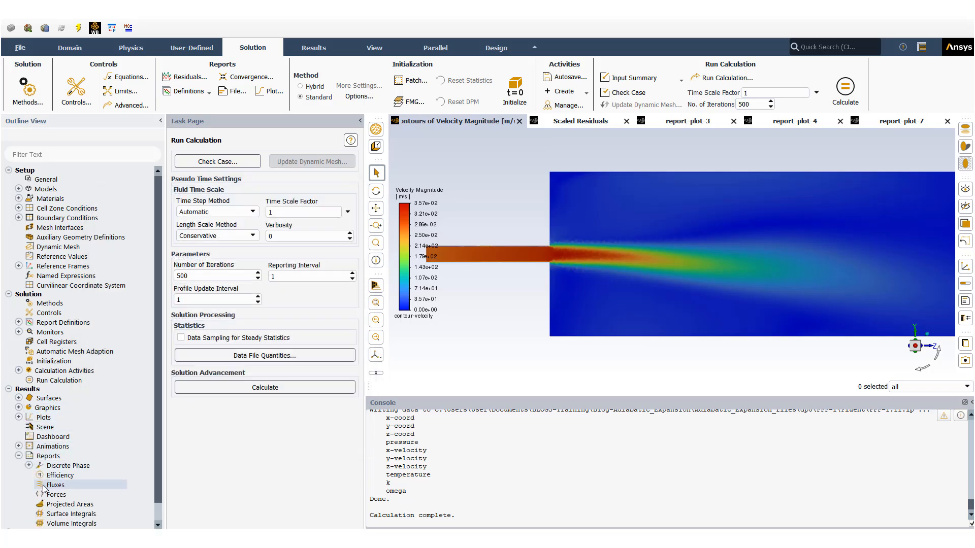
double_click(53, 486)
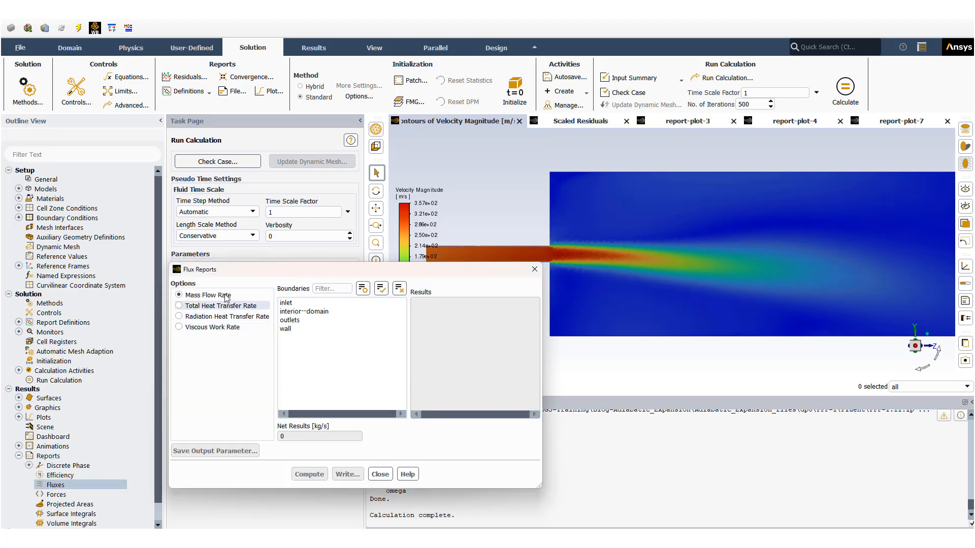
left_click_drag(218, 263, 80, 128)
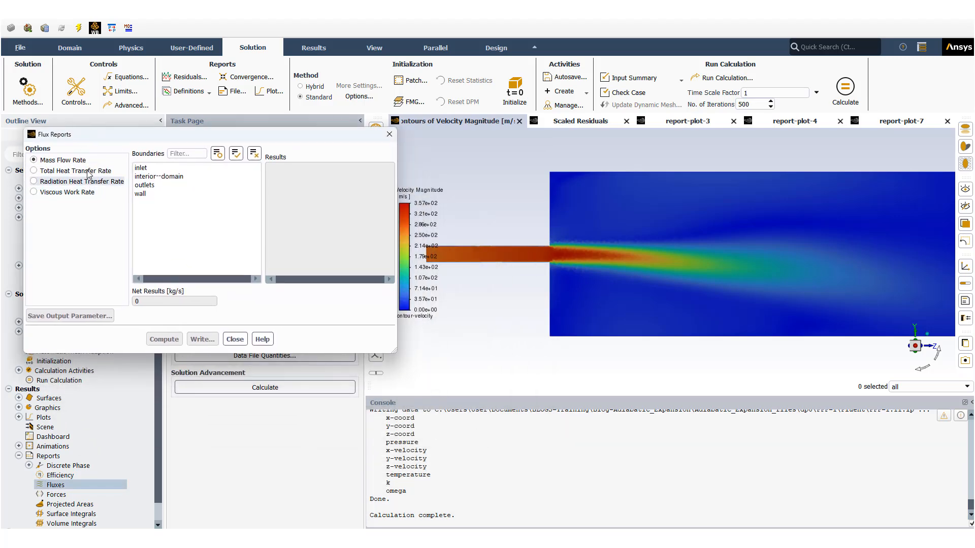
left_click(236, 154)
left_click(164, 339)
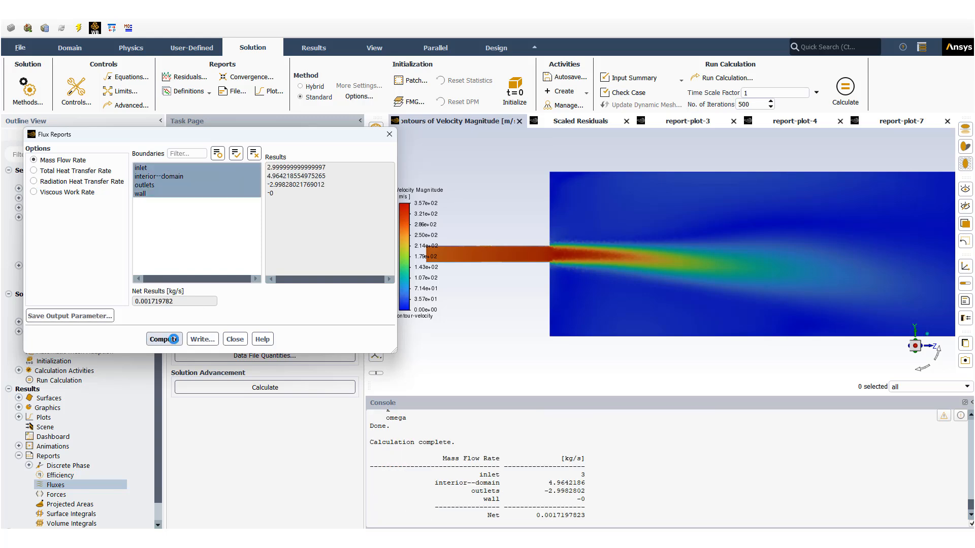
Compute the total heat transfer rate for the same boundaries and close the flux report.
left_click(155, 186)
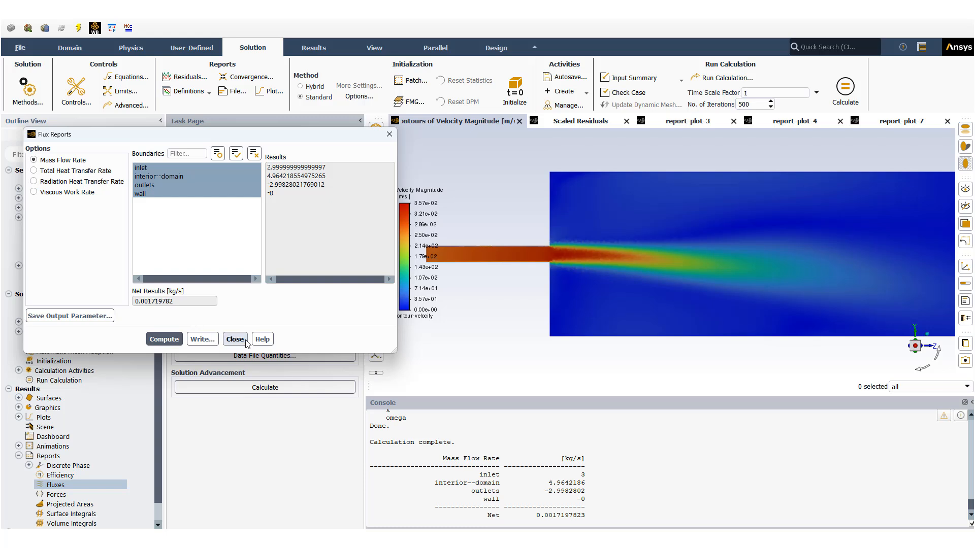
left_click(102, 173)
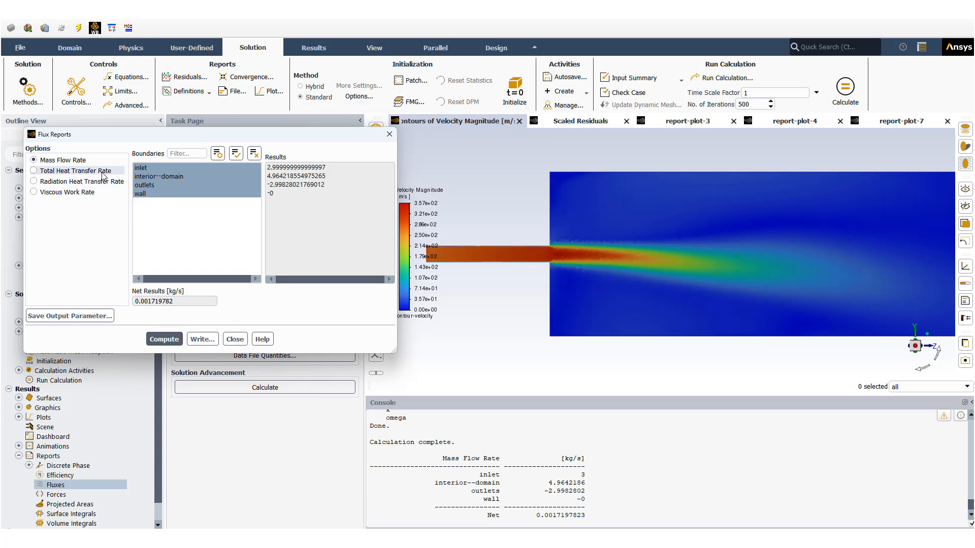
left_click(163, 339)
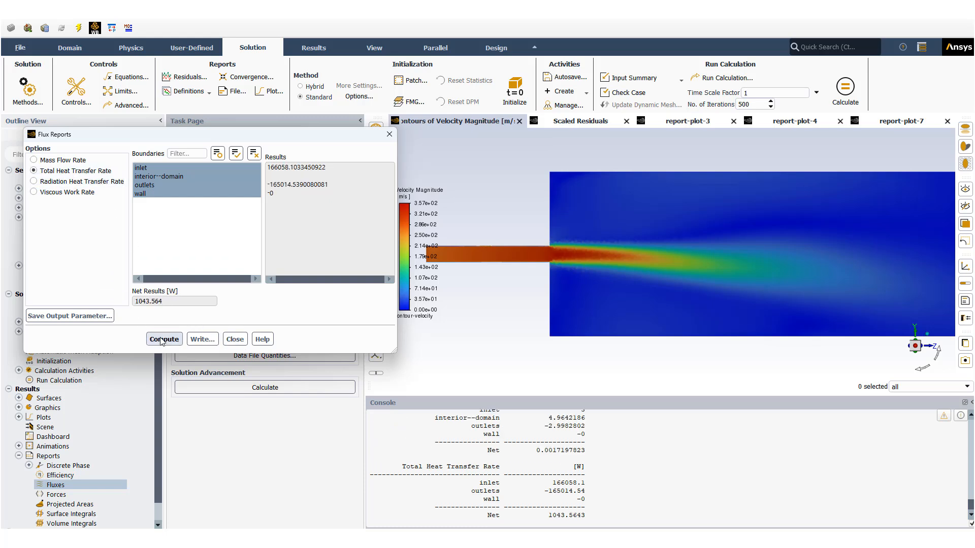
left_click(171, 193)
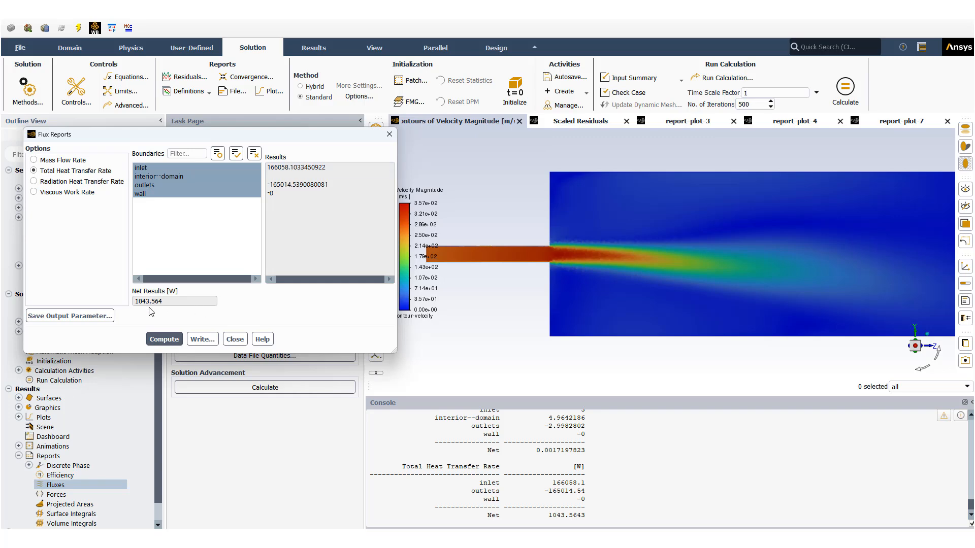
left_click(234, 339)
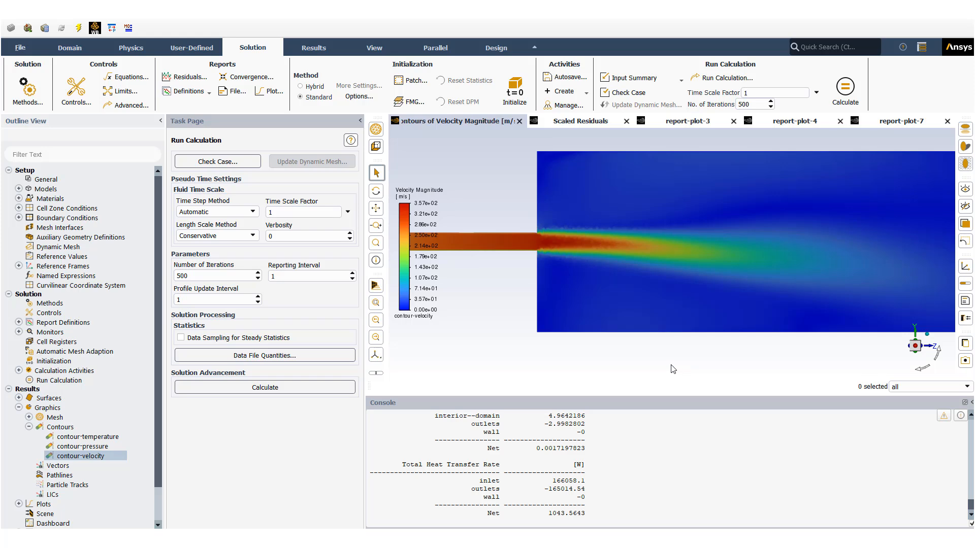
Examine the velocity magnitude contours over the full length of the inlet pipe and expansion.
scroll(683, 307, "up", 1)
scroll(683, 305, "down", 2)
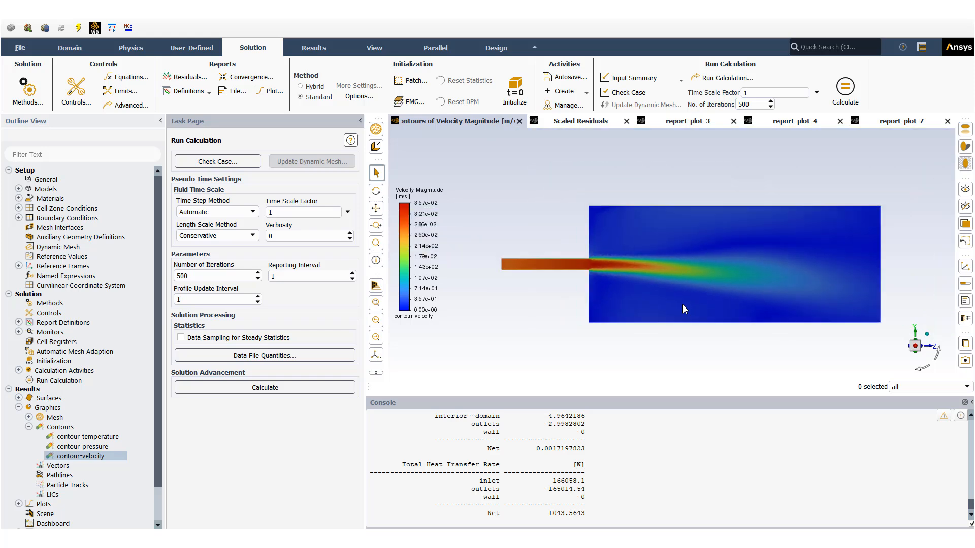